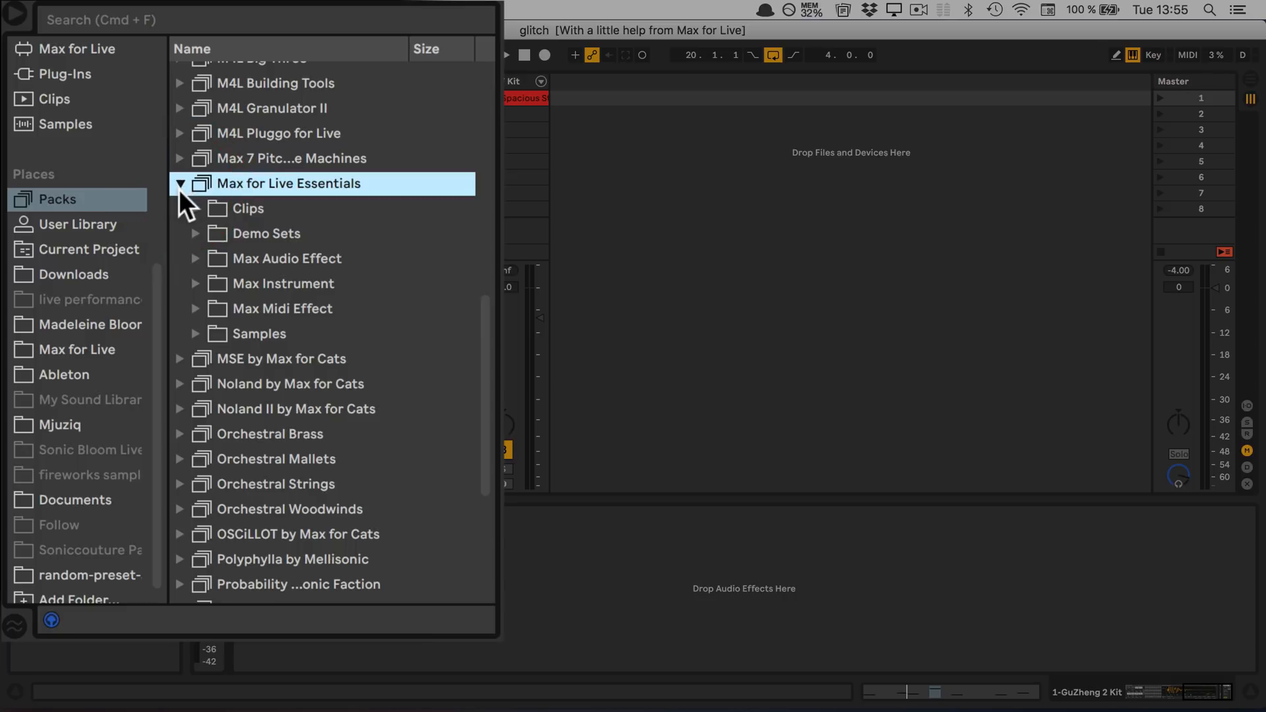
Load the Brain Quantizer preset from Max for Live Essentials' Buffer Shuffler audio effects onto the GuZhen track
click(198, 259)
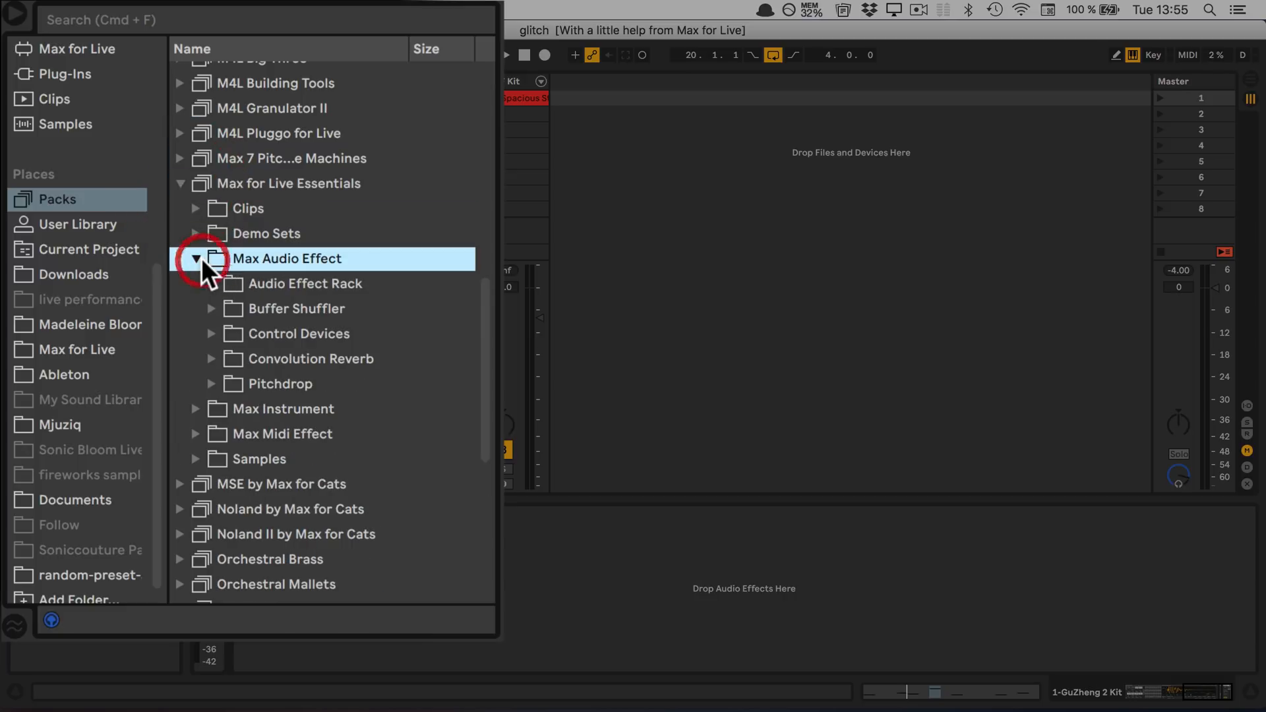
click(210, 308)
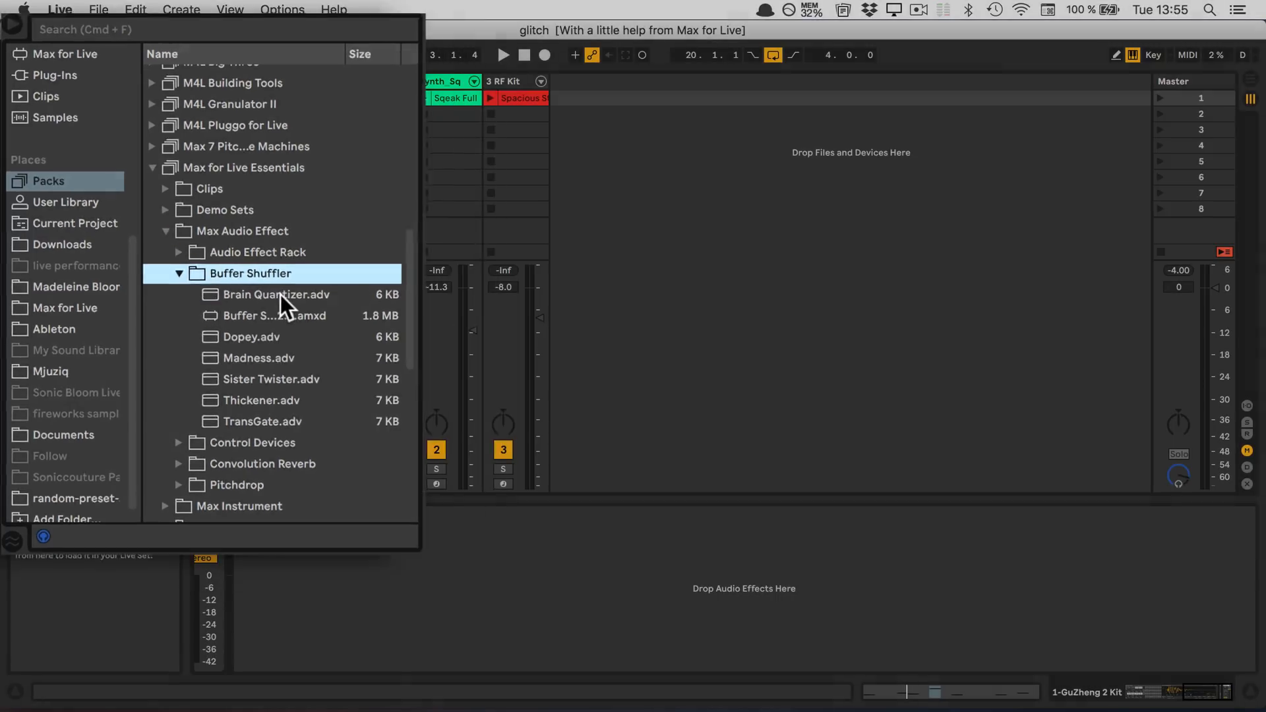
drag(227, 293, 320, 552)
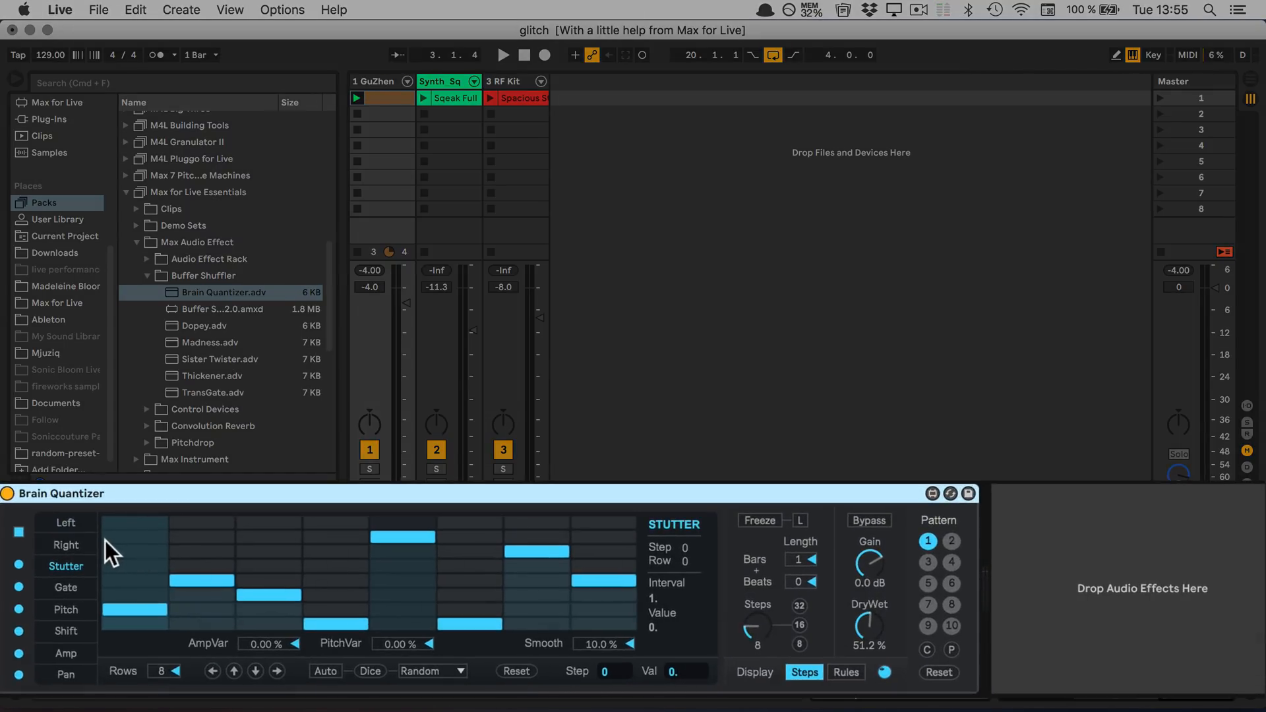
Play the GuZhen clip with Brain Quantizer switched off and on to compare the dry and glitched sound
click(7, 493)
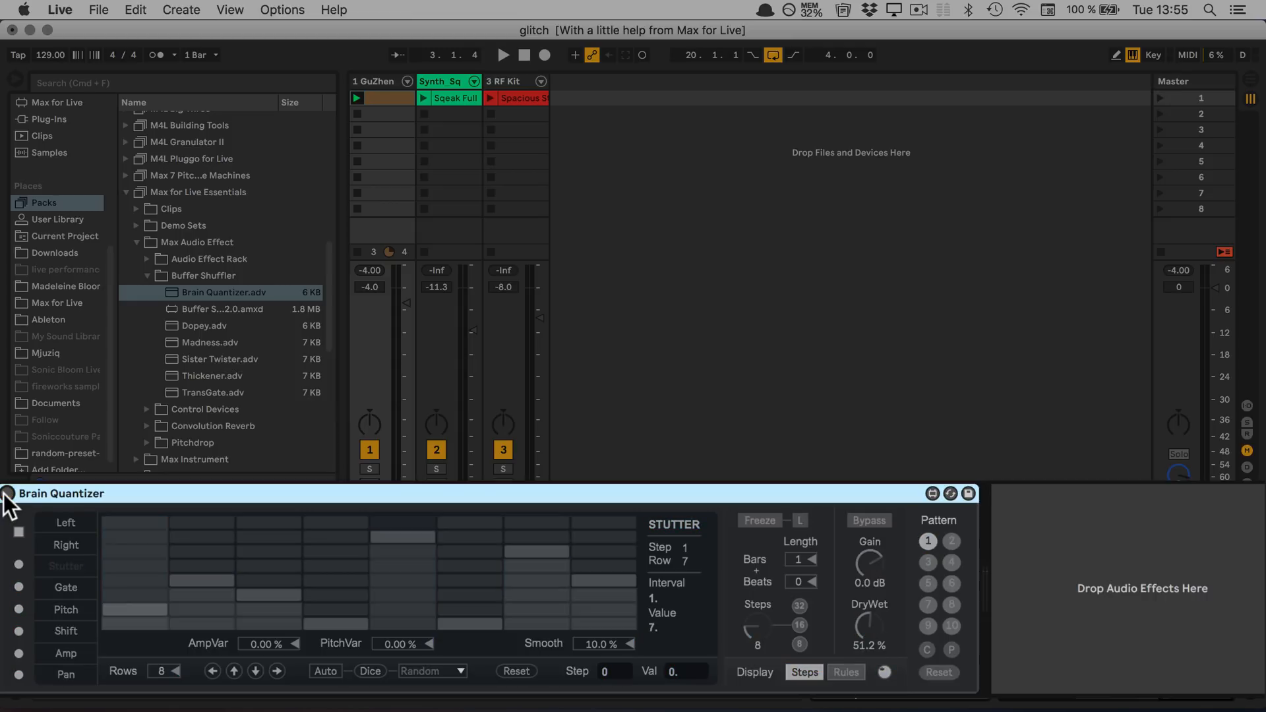
key(space)
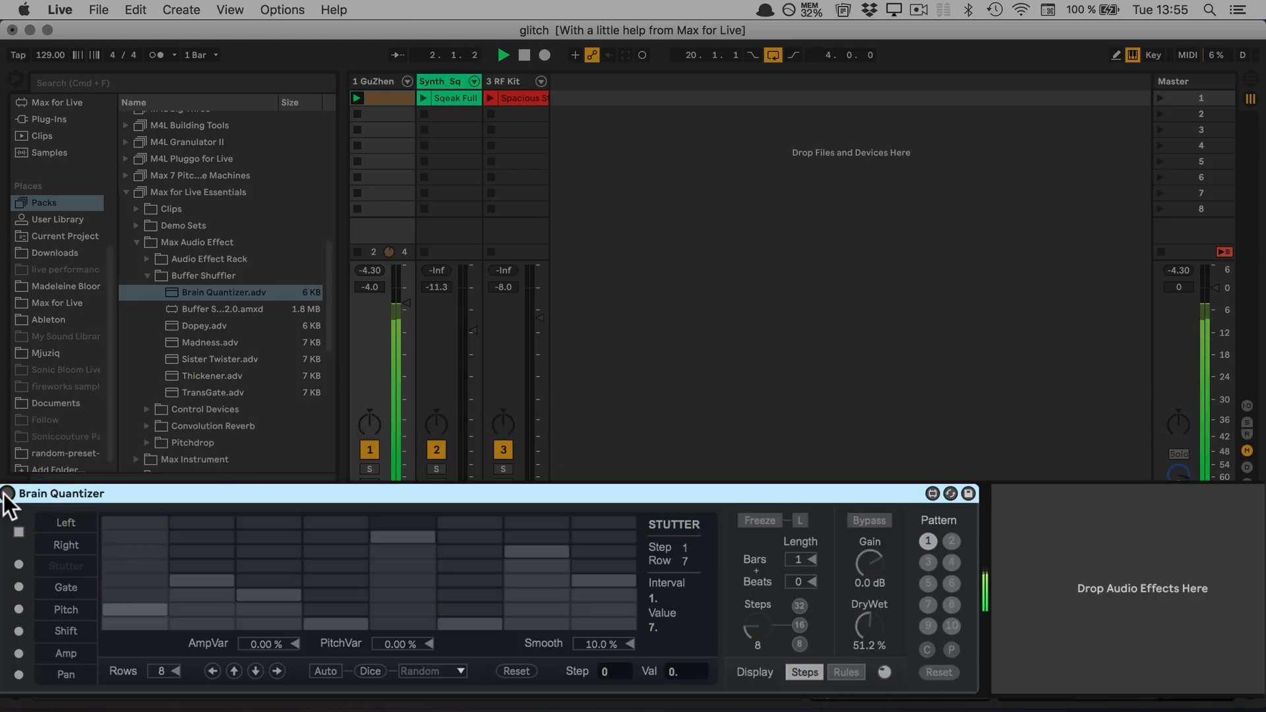
click(7, 493)
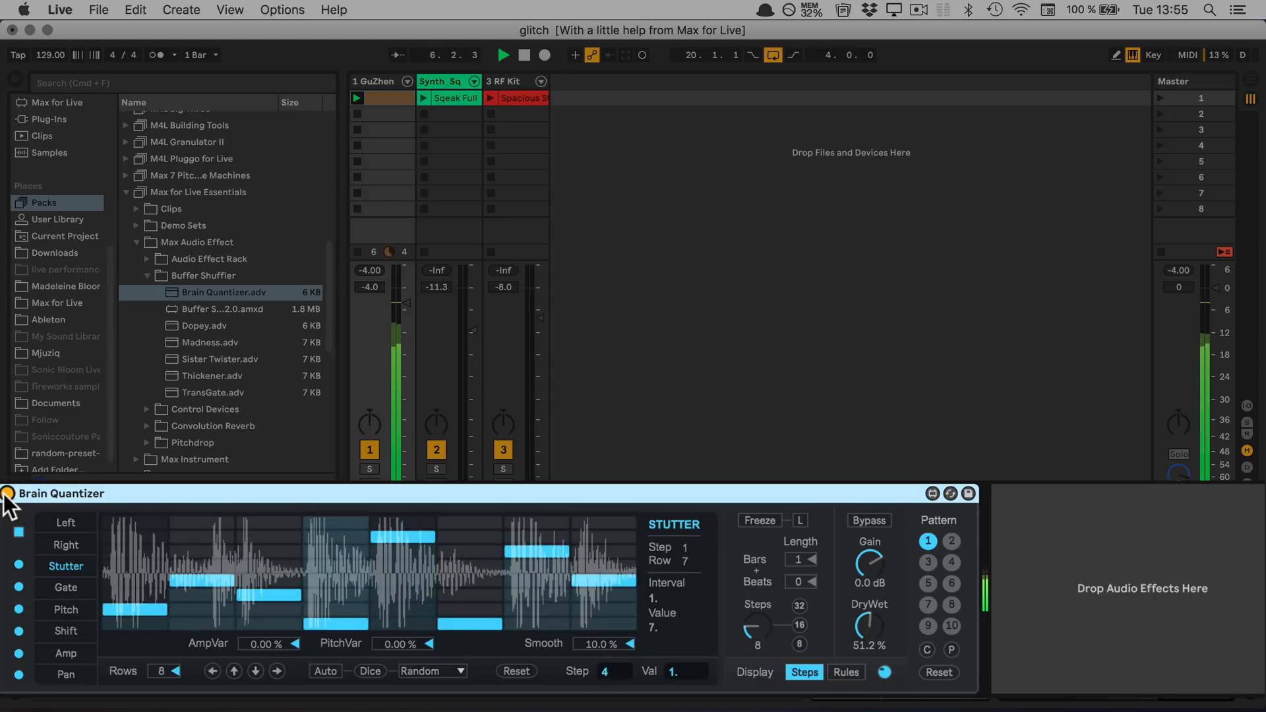
key(space)
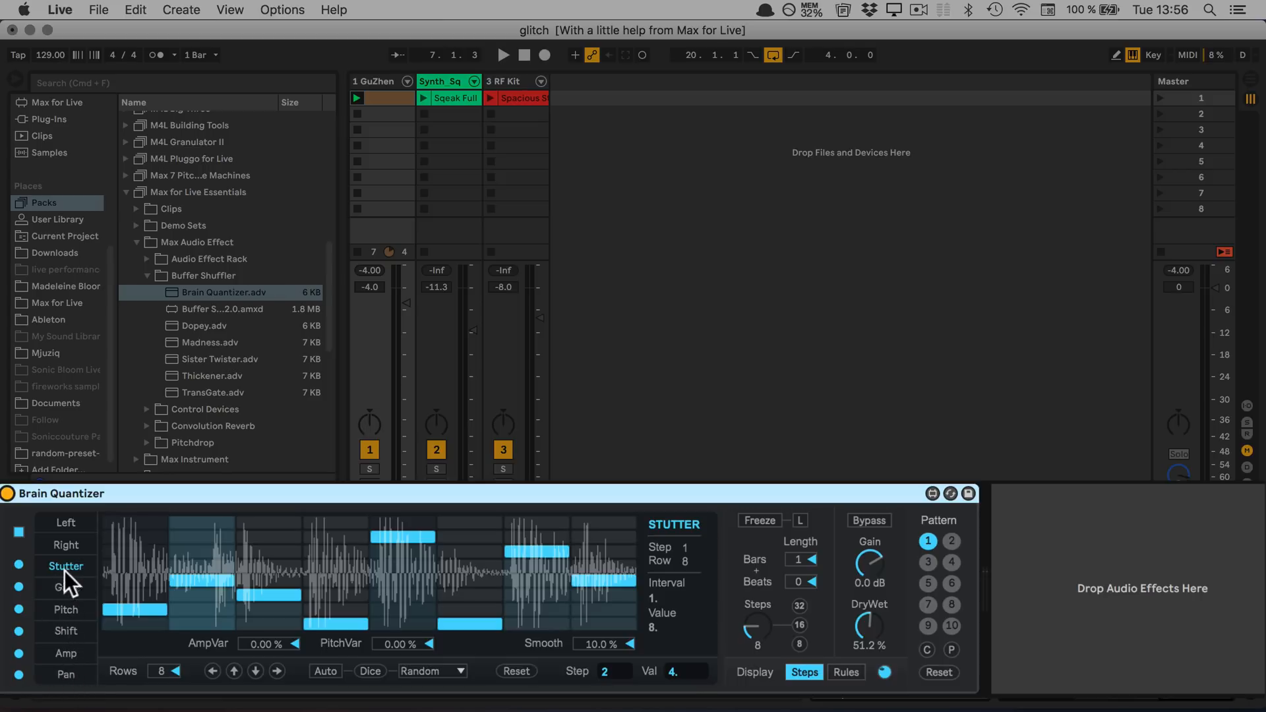
Randomize the Stutter pattern once with Dice and enable its Auto dicing
click(366, 670)
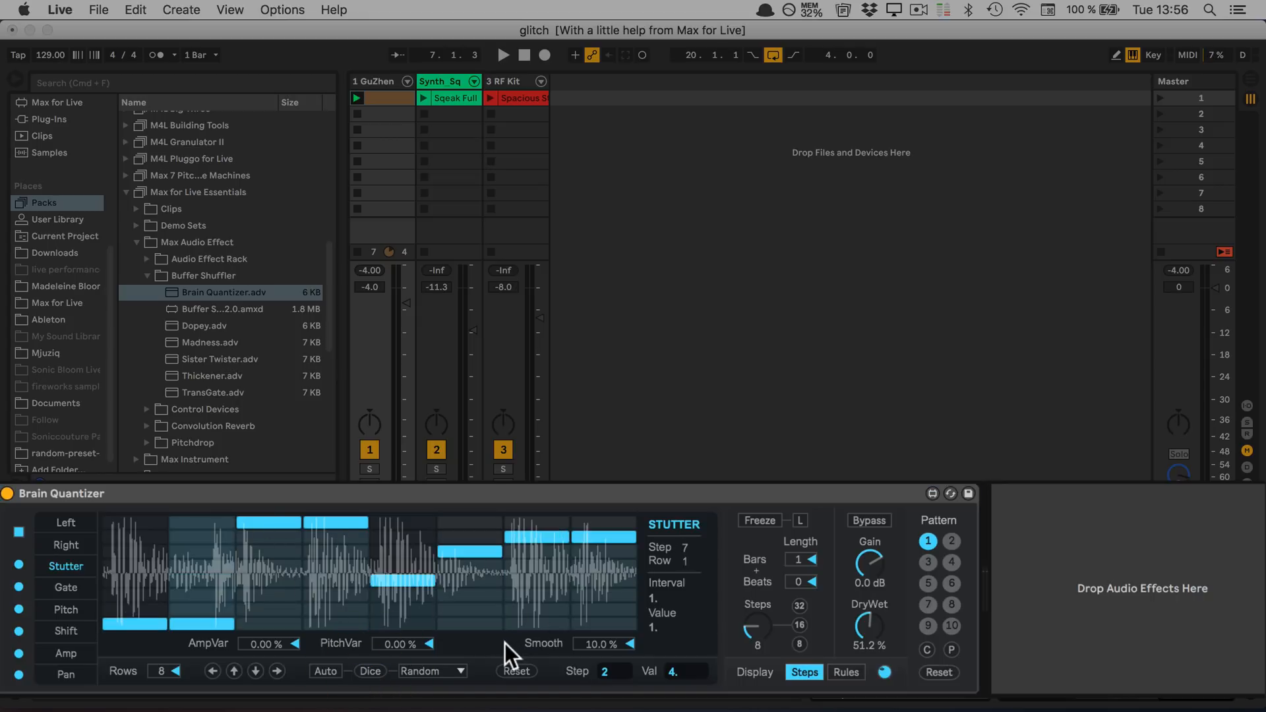
click(330, 669)
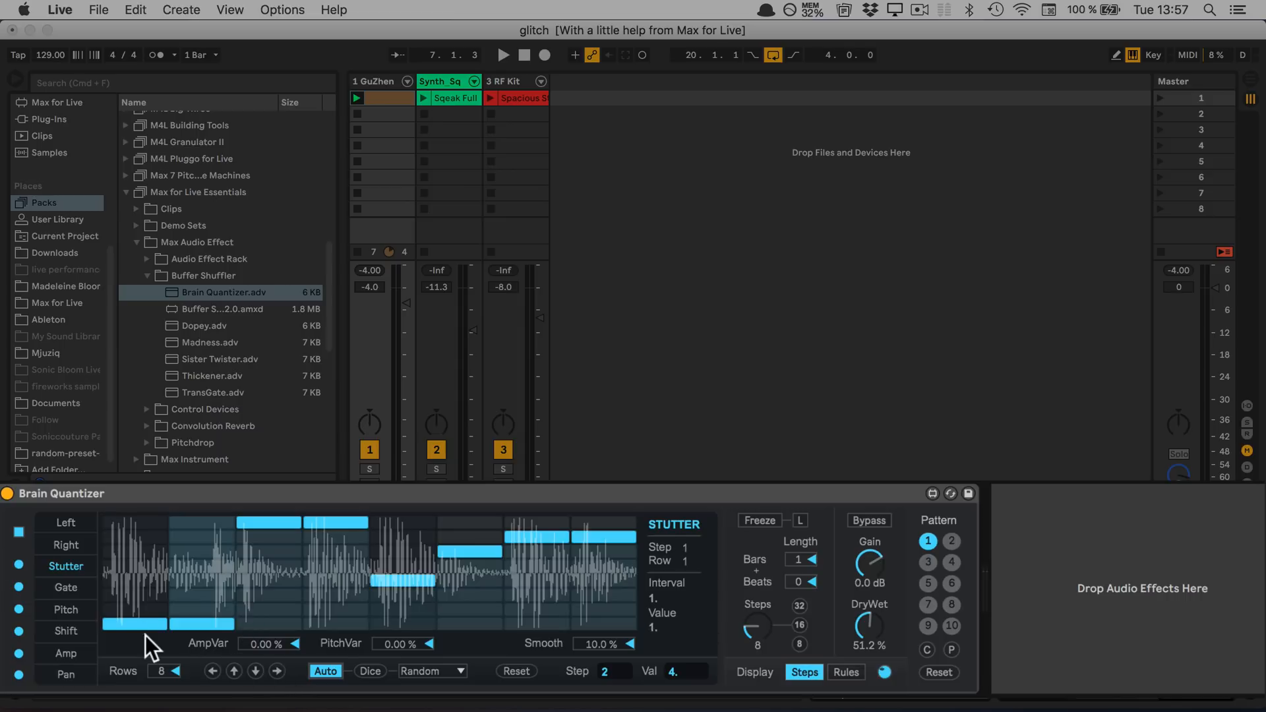
Group Brain Quantizer into an Audio Effect Rack and map the Stutter page's Auto switch to Macro 1
click(175, 489)
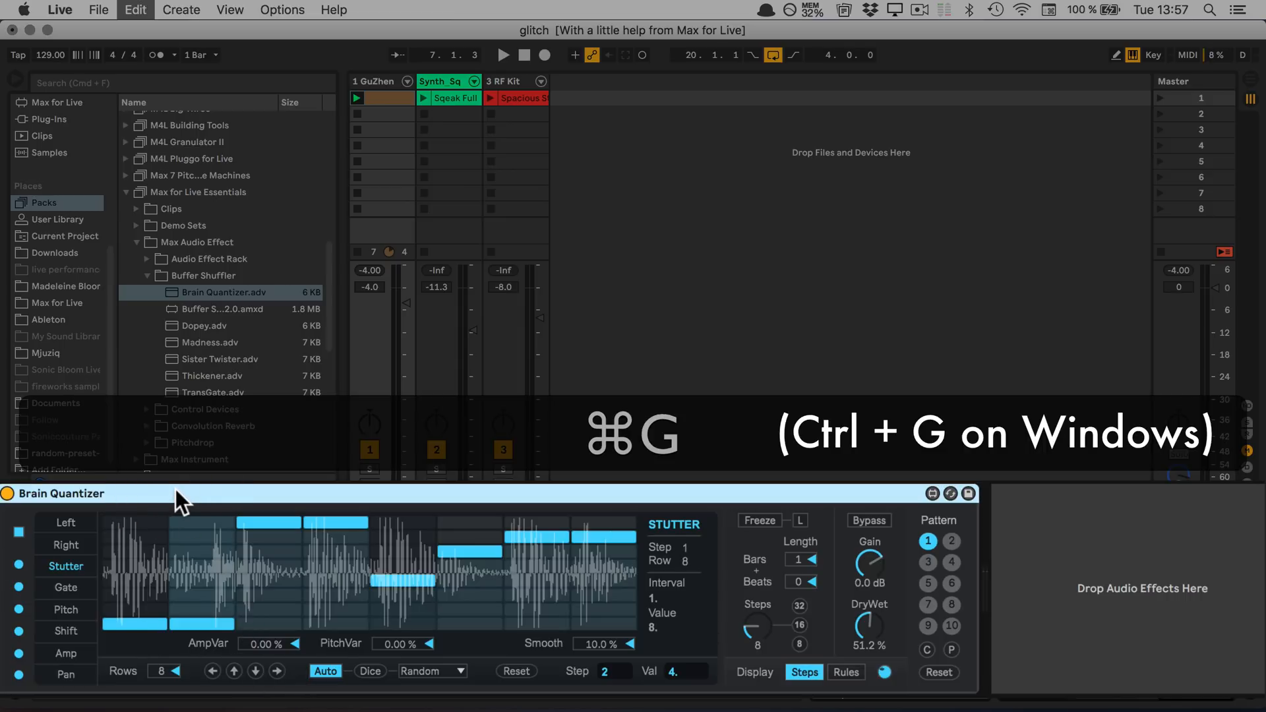
key(super+g)
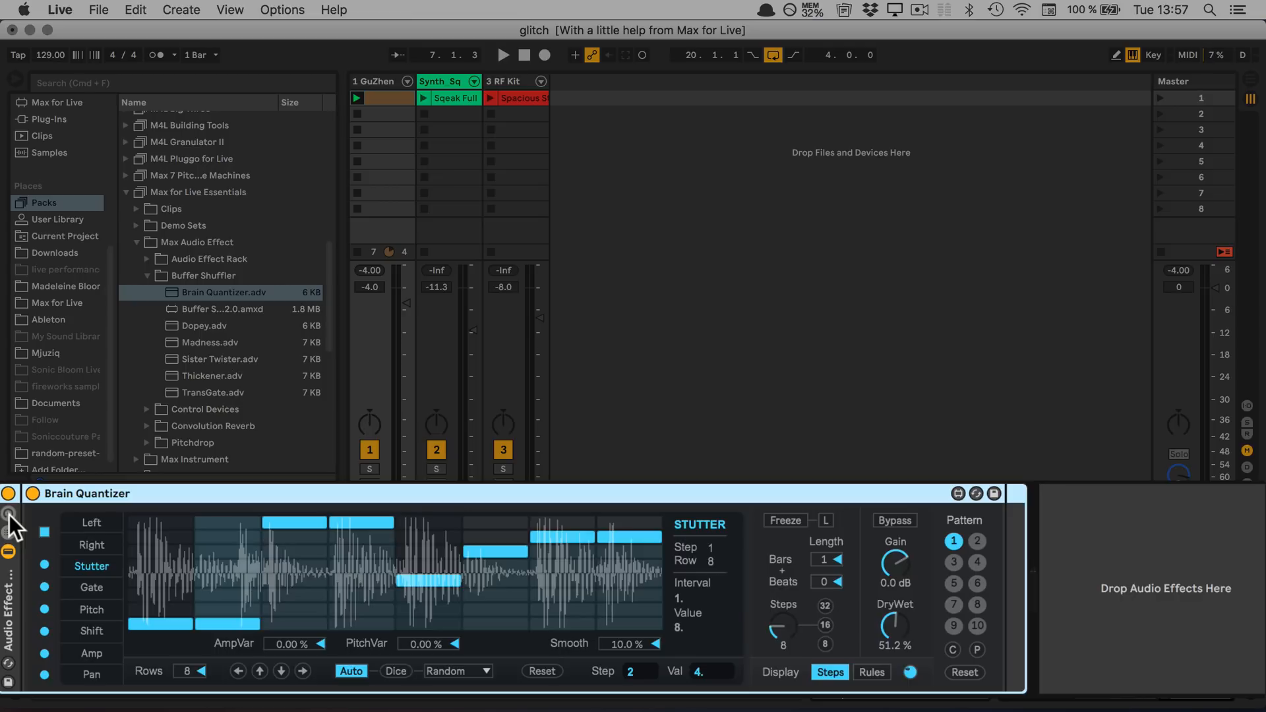
right_click(342, 674)
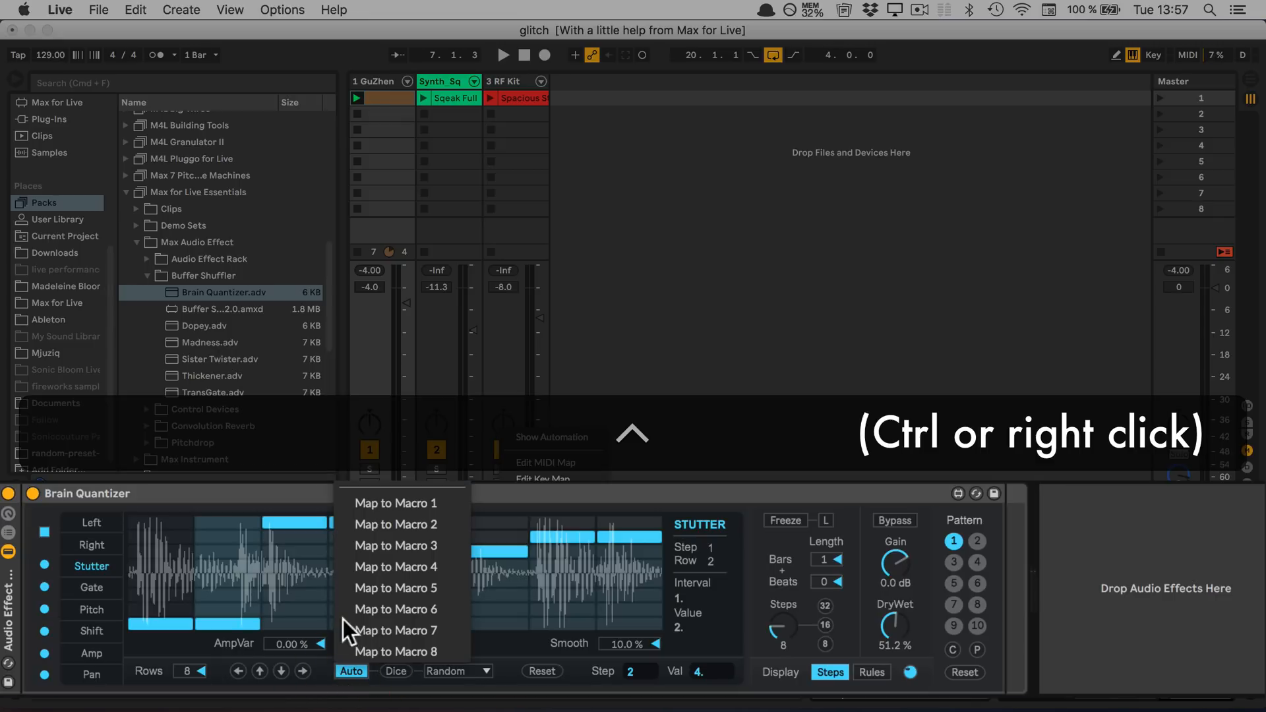
click(377, 500)
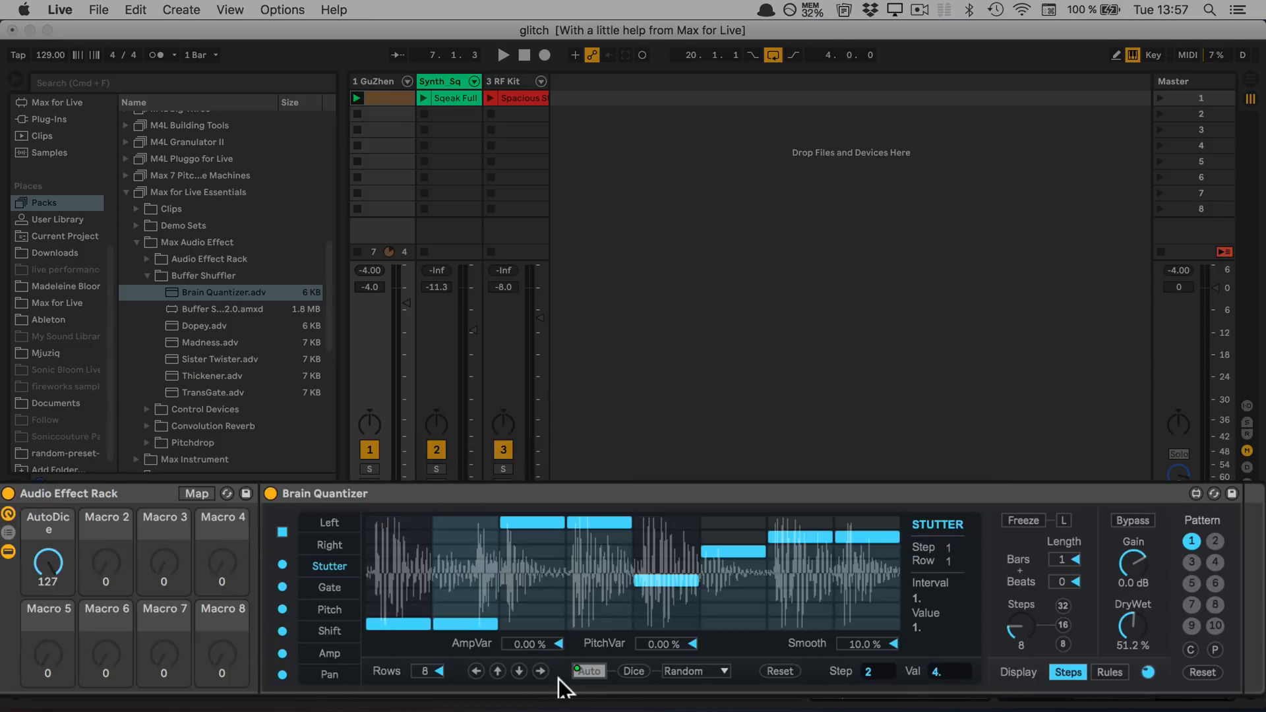
Map the Gate page's Auto switch to Macro 2
click(318, 588)
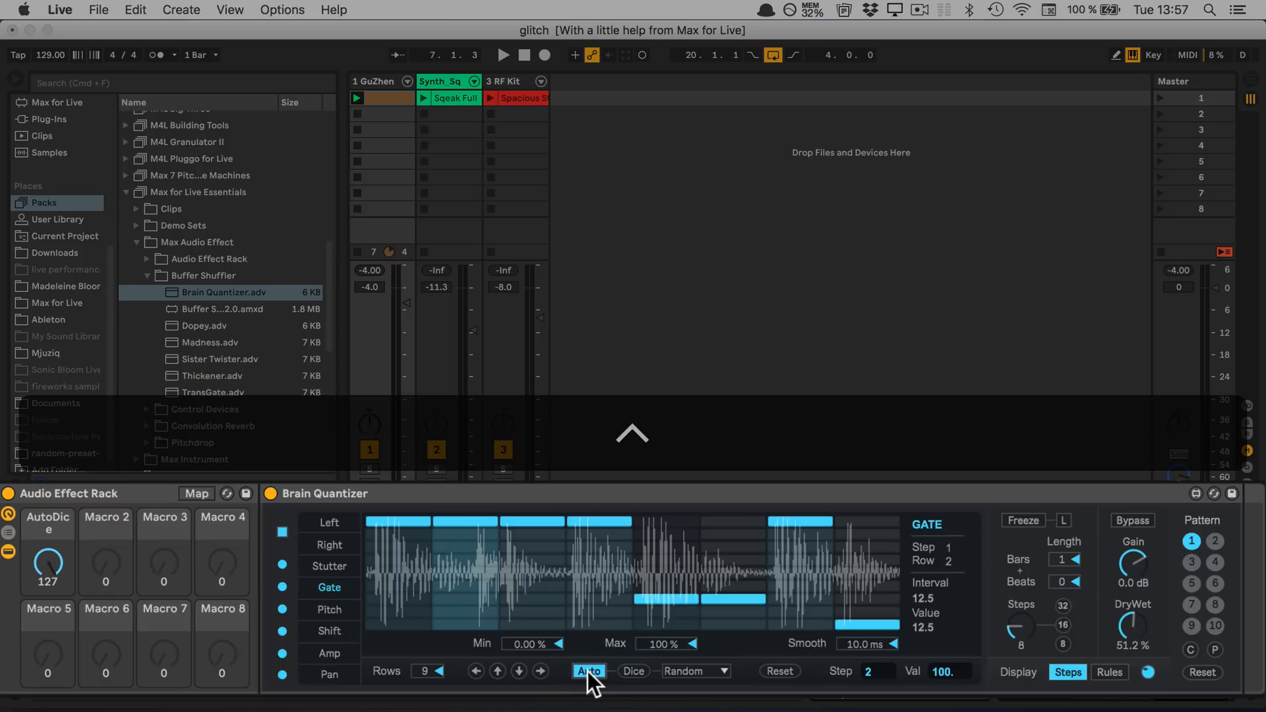
right_click(588, 671)
click(635, 517)
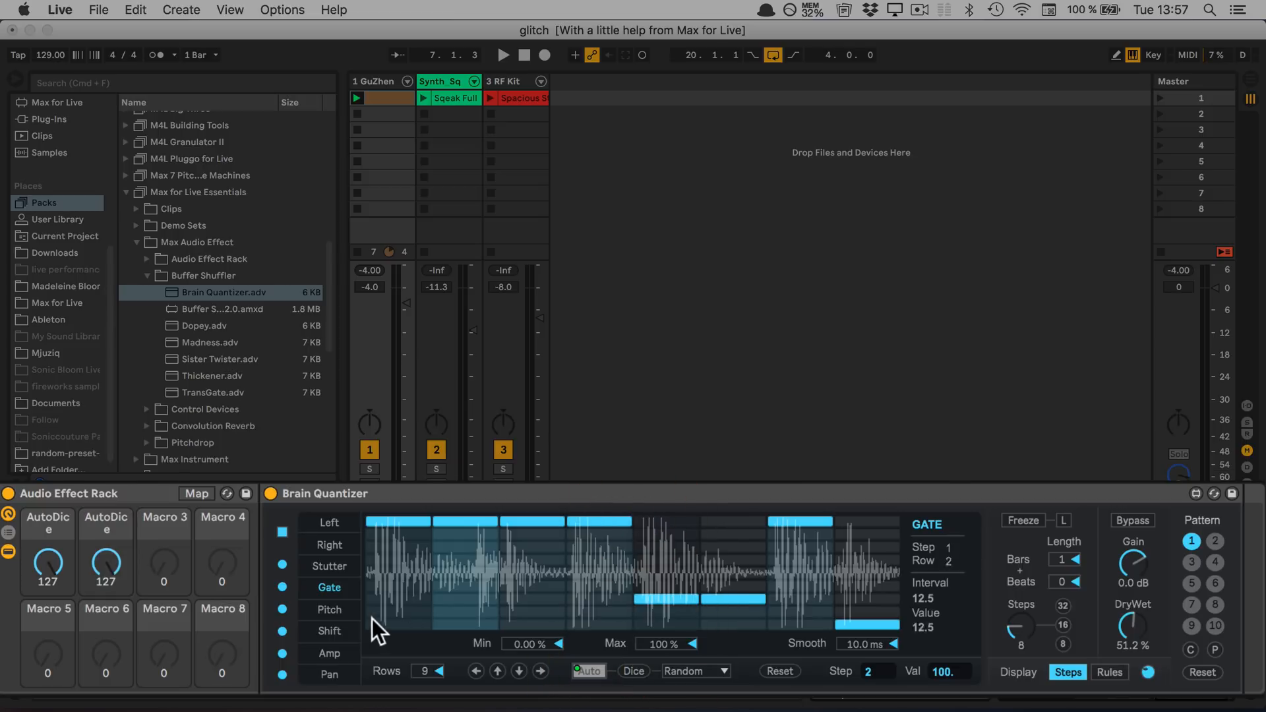
Map the Auto switches of both the Pitch and Shift pages to the third macro
click(318, 607)
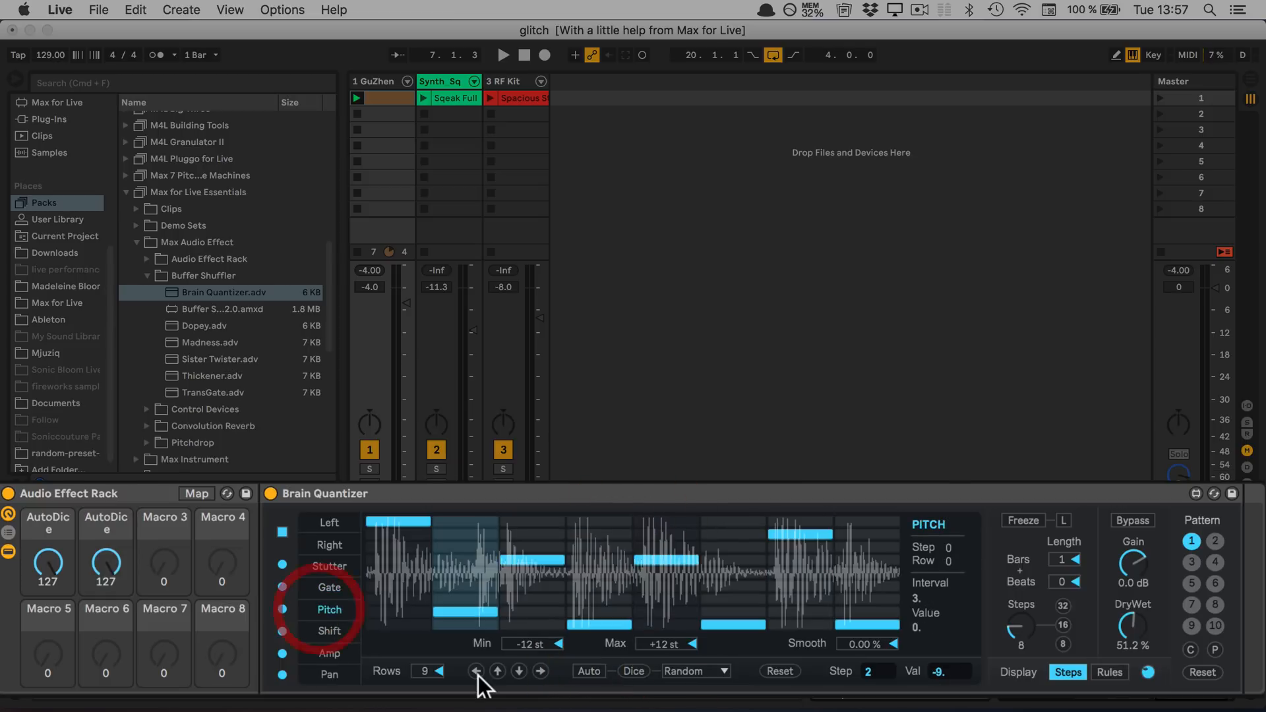
right_click(588, 671)
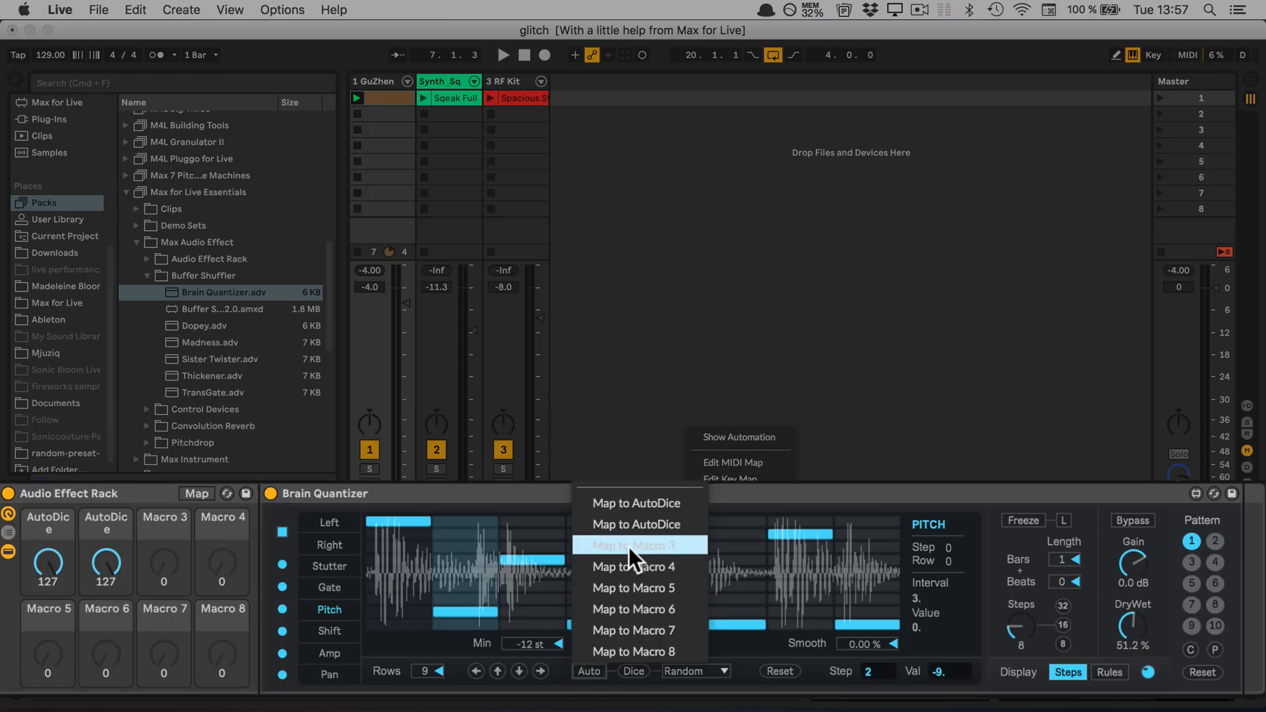
click(627, 547)
click(320, 626)
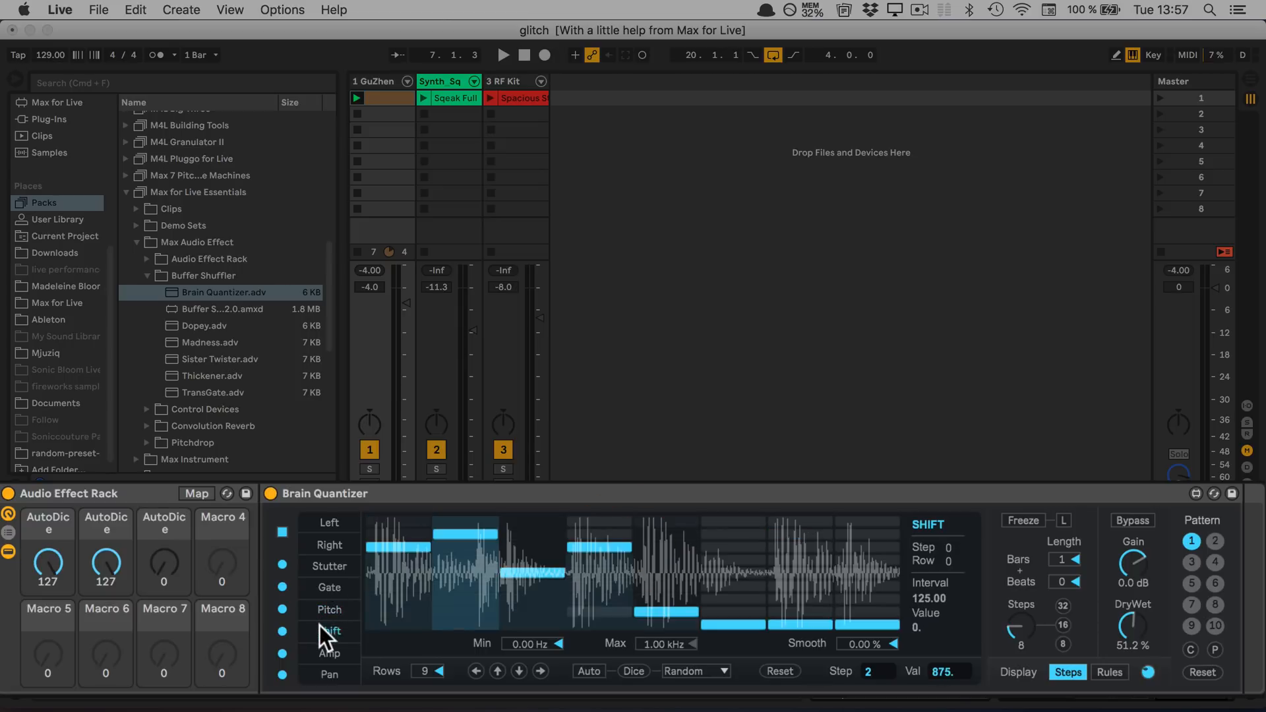
right_click(586, 671)
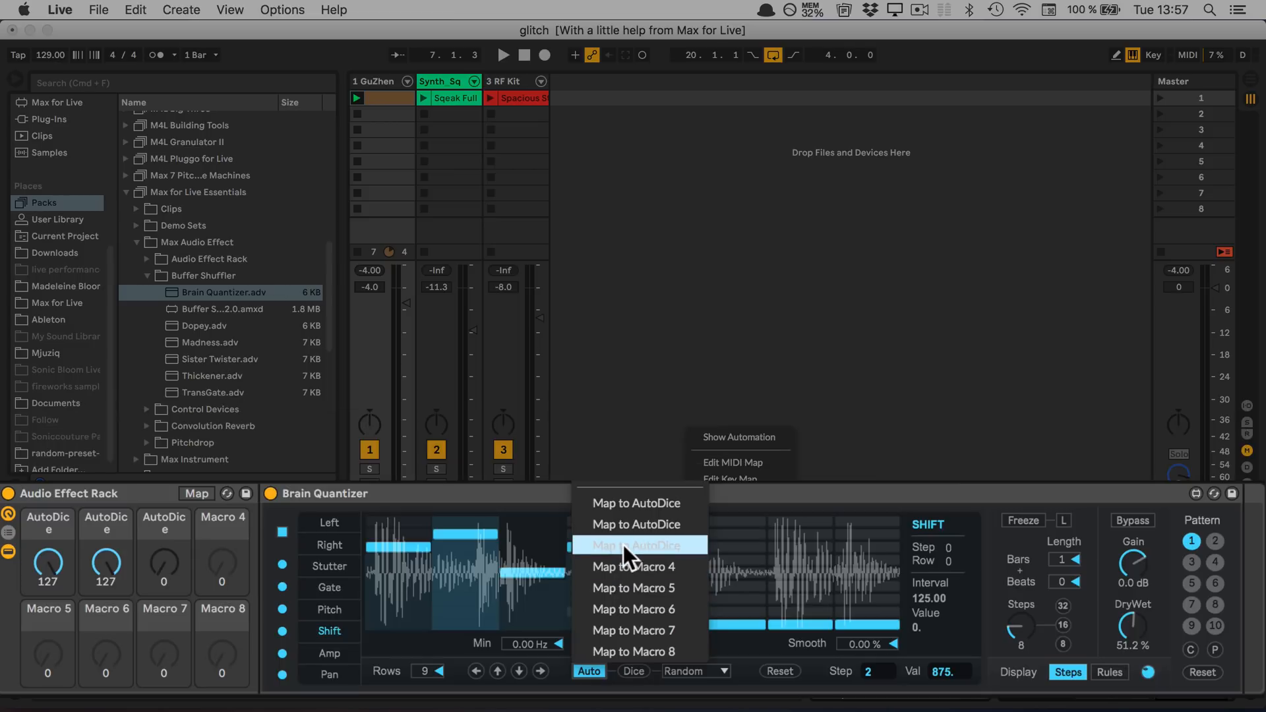
click(623, 545)
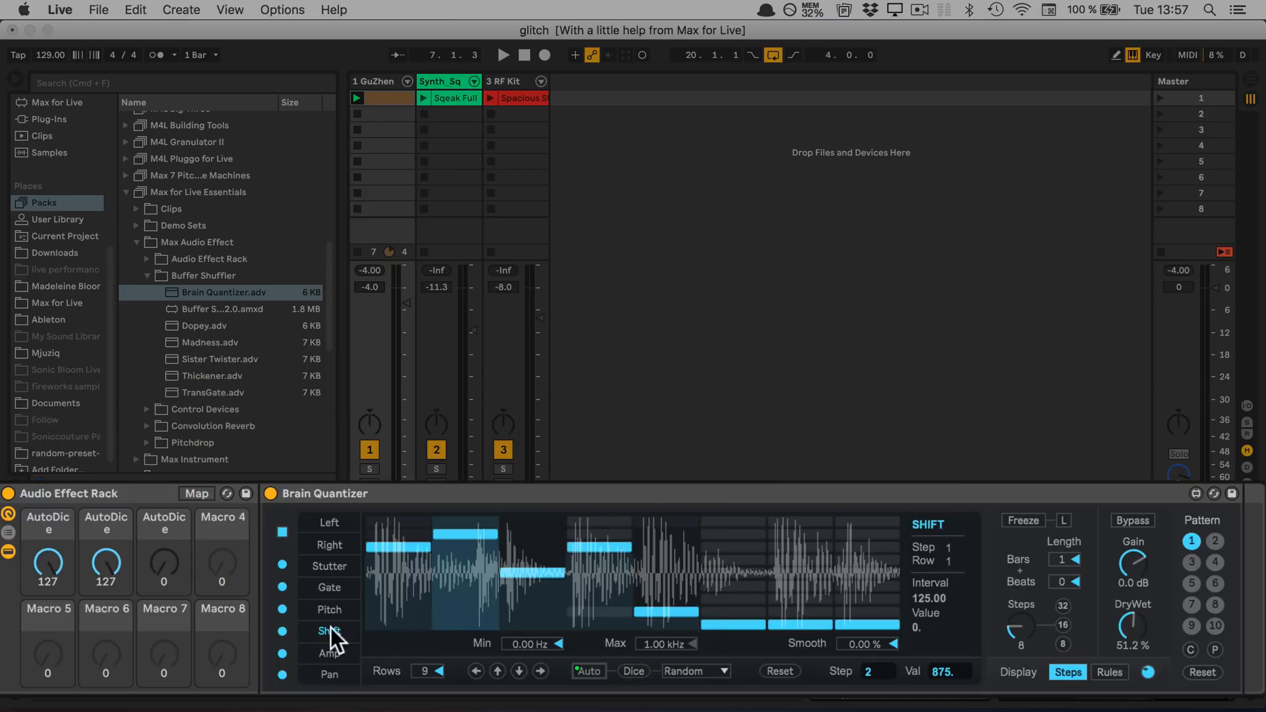
Map the Auto switches of the Left and Pan pages to the fourth macro
click(326, 521)
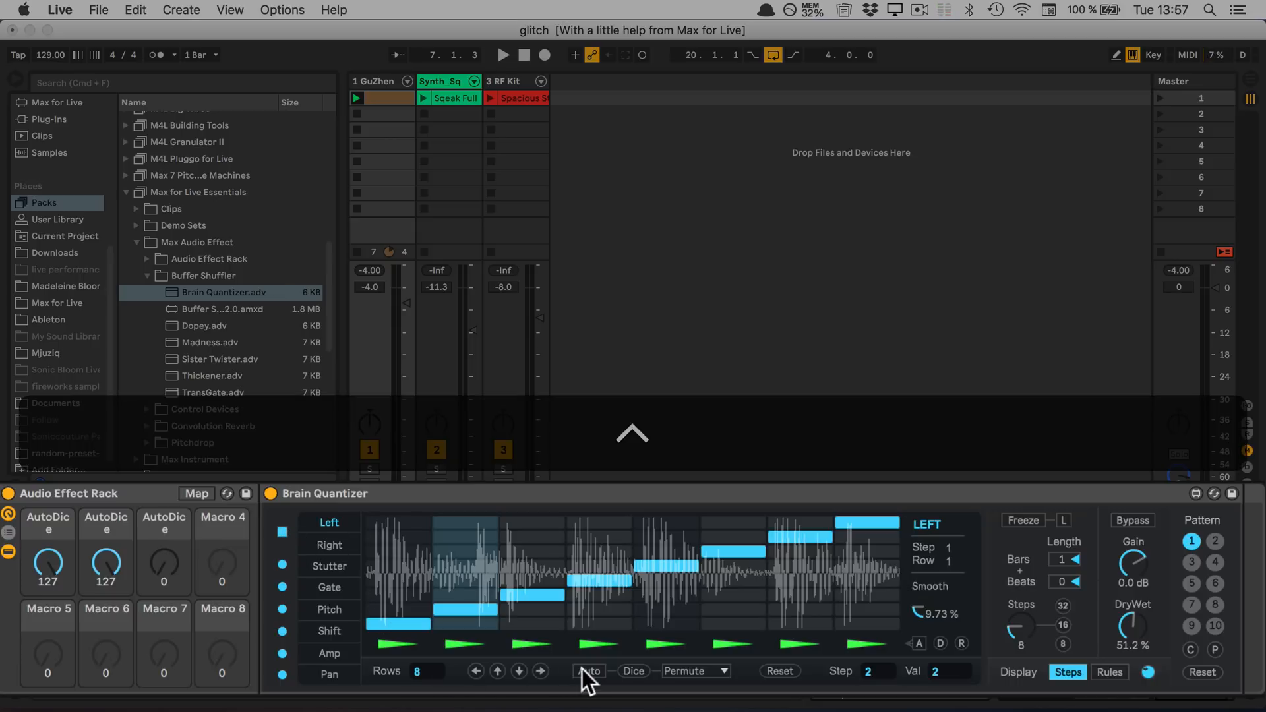
right_click(581, 668)
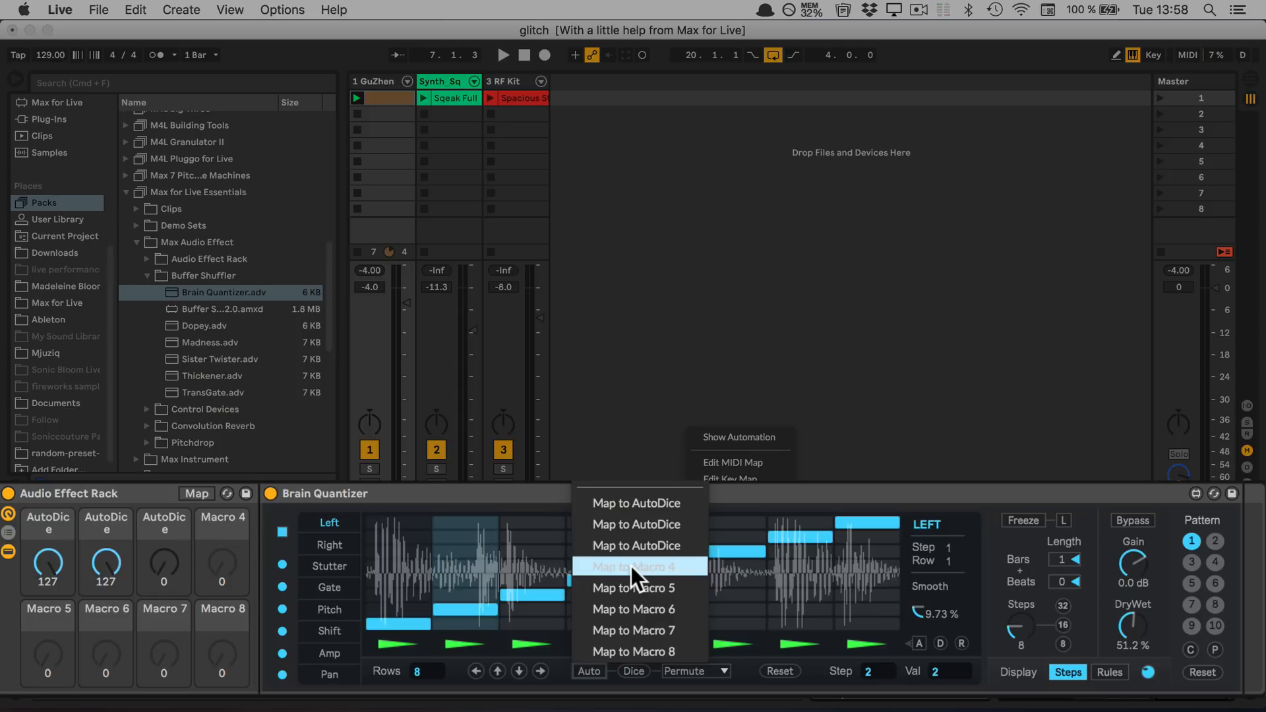
click(631, 566)
click(324, 674)
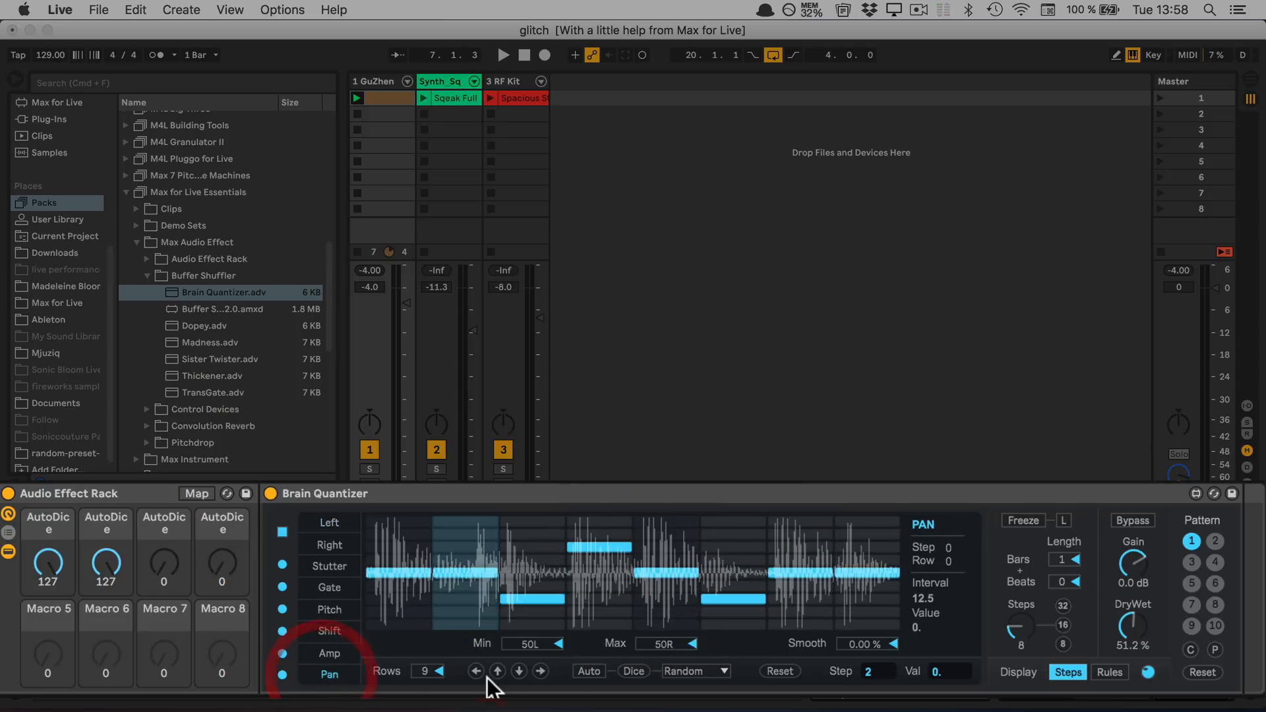
right_click(588, 671)
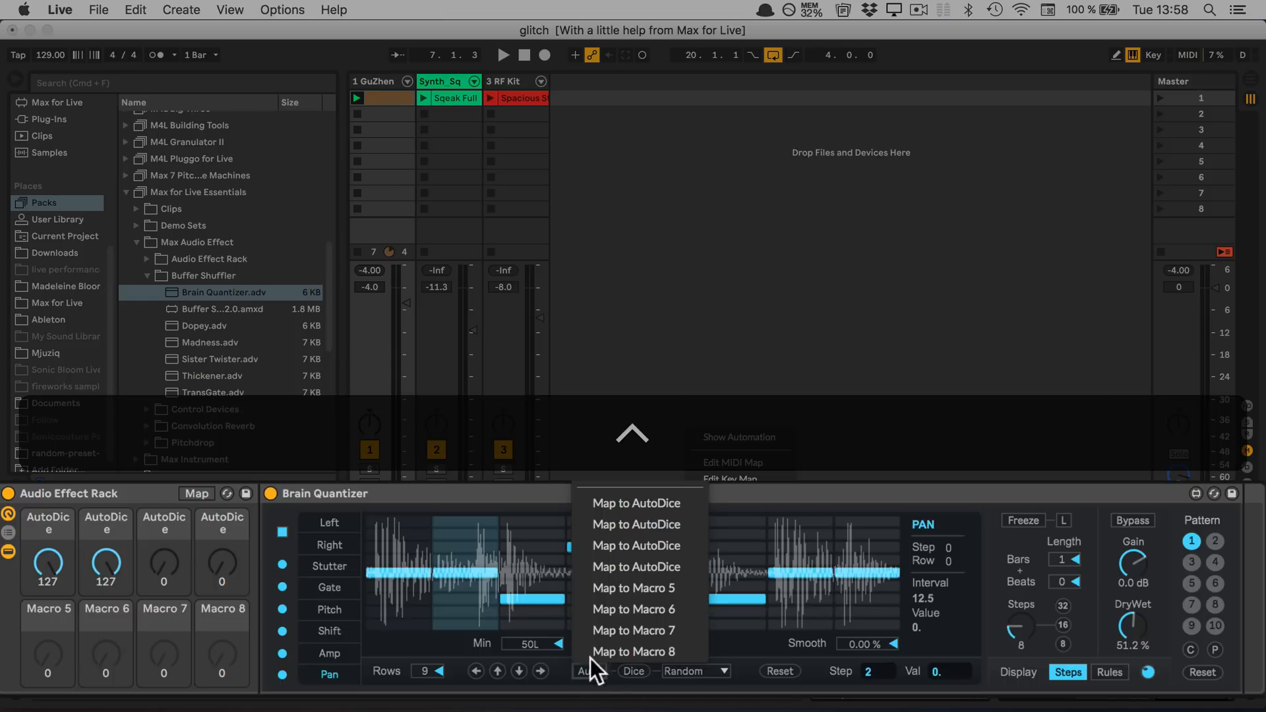
click(623, 568)
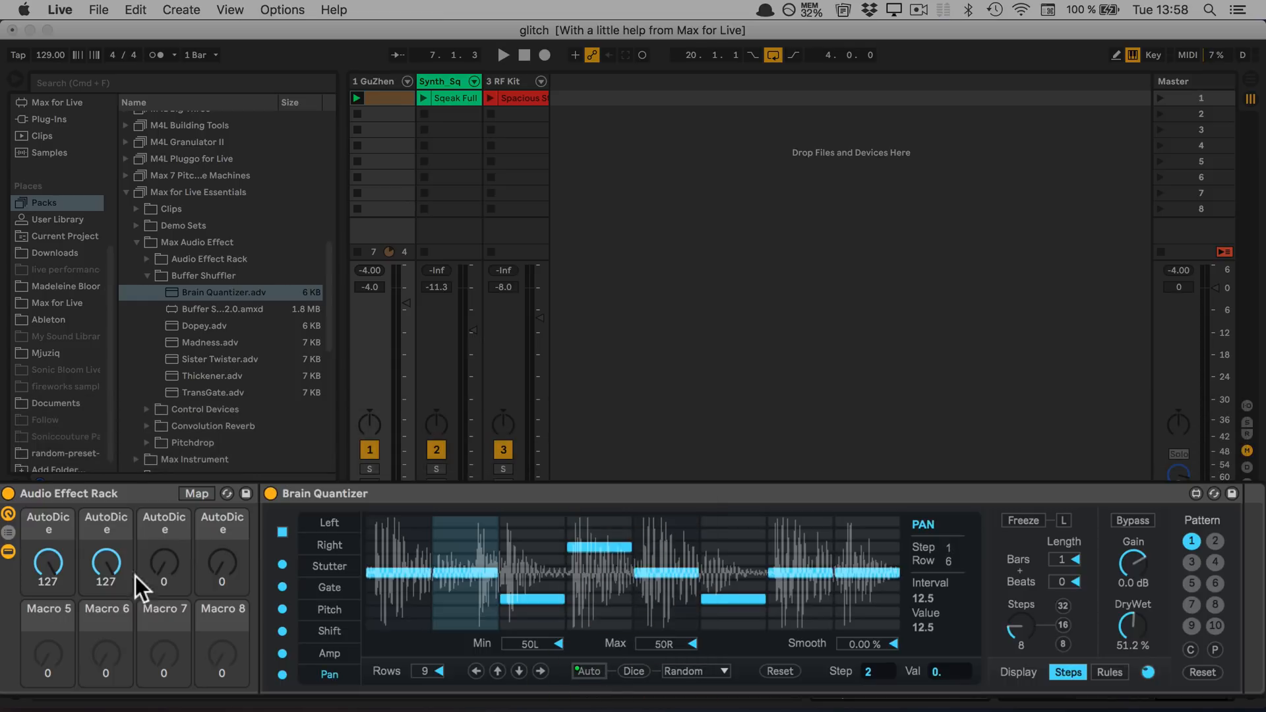
Rename the first two macros "Stutter AutoDice" and "Gate AutoDice"
click(41, 516)
key(super+r)
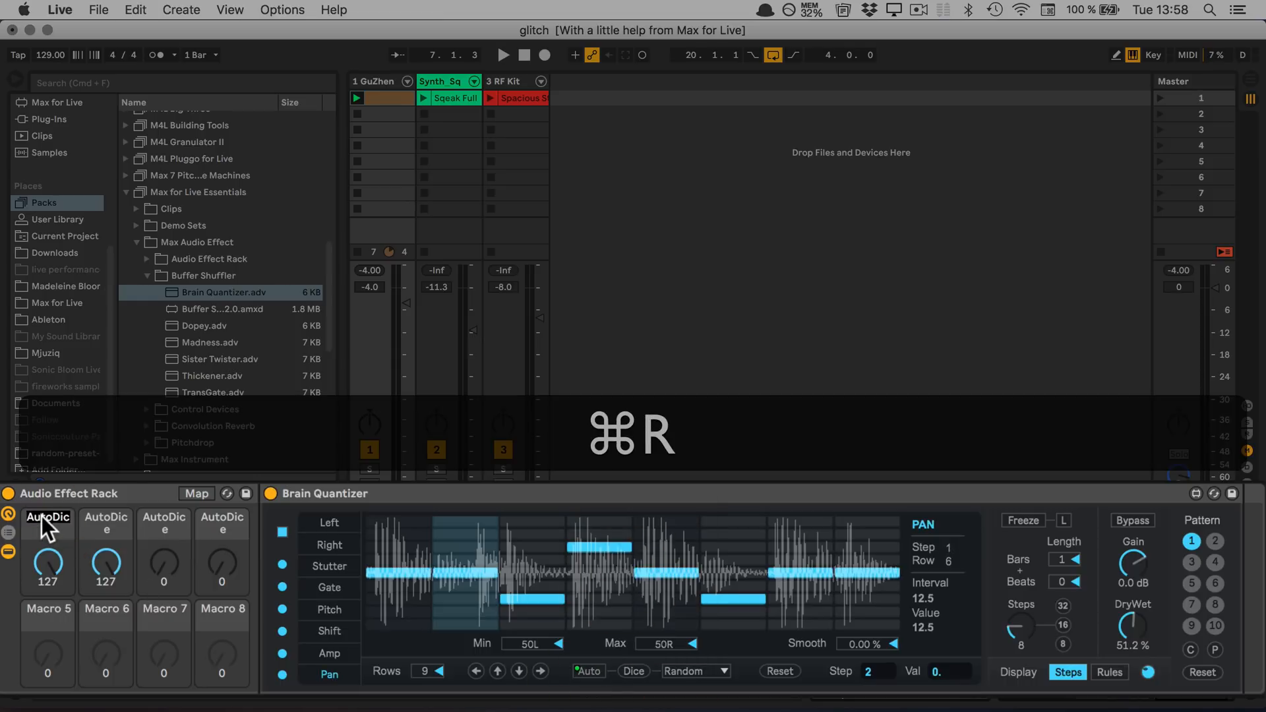
key(super+Left)
key(Left)
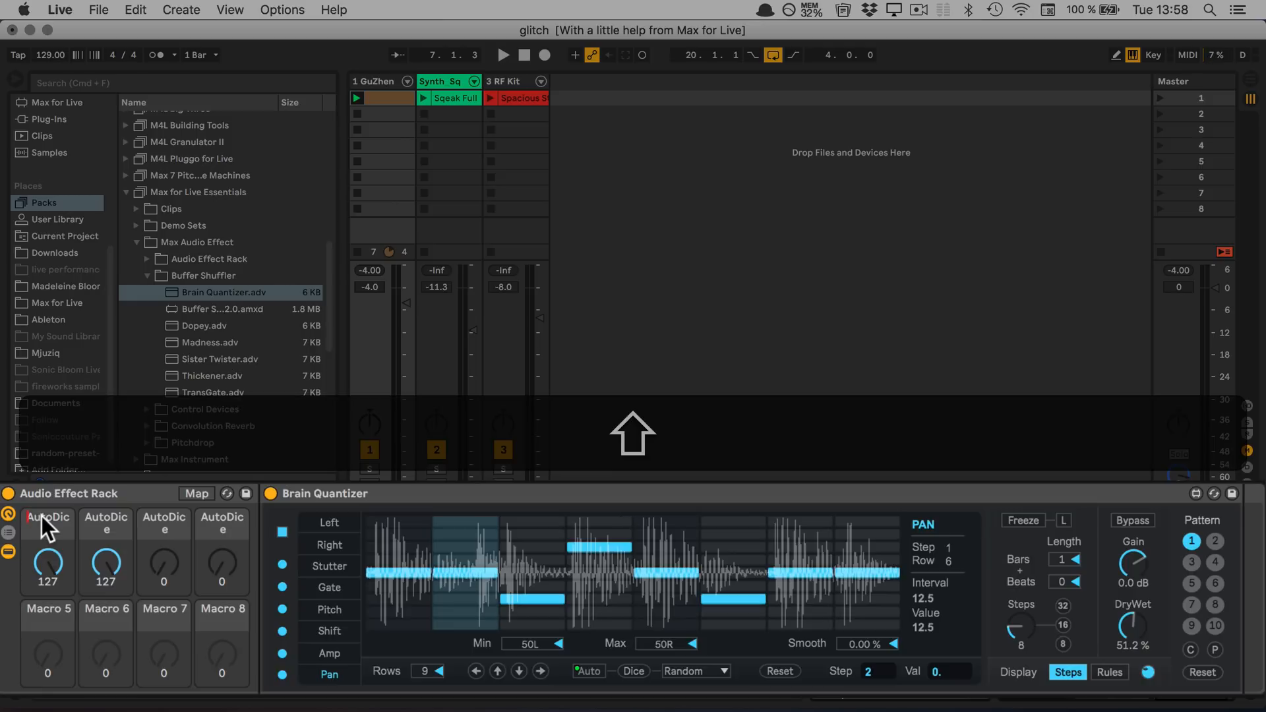
text(Stutter)
key(Tab)
key(Left)
text(Gate)
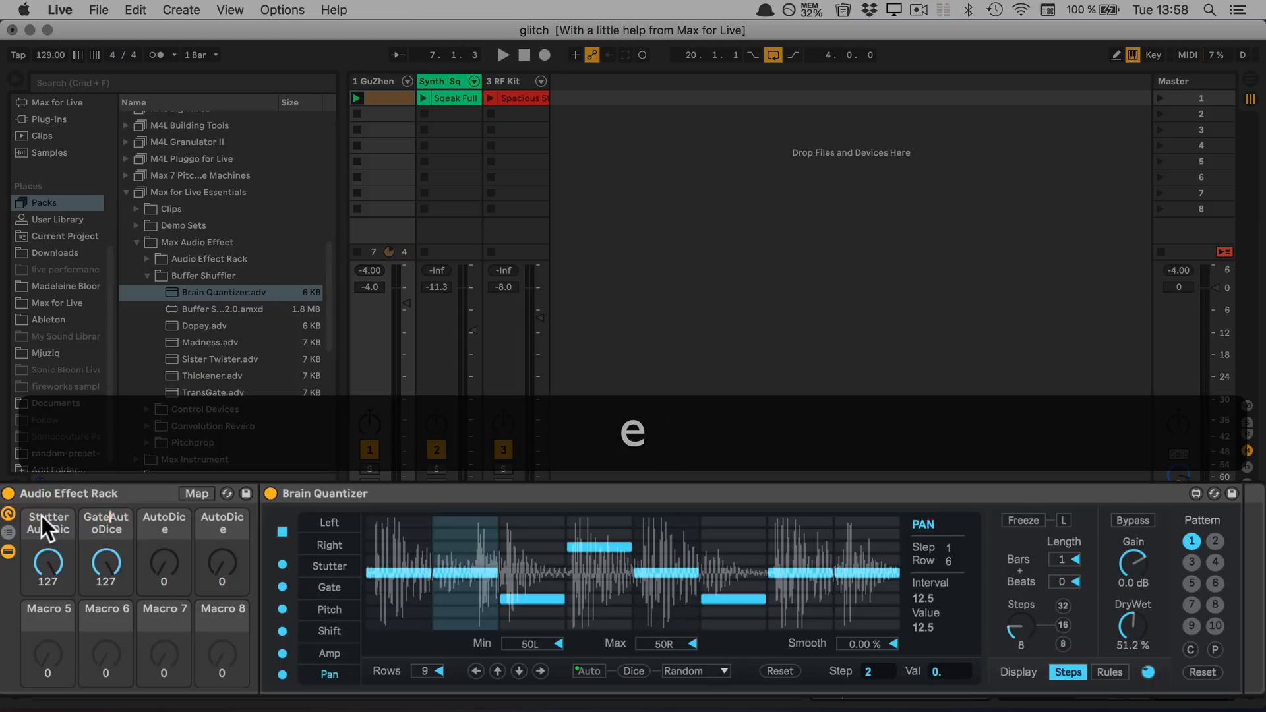
key(Tab)
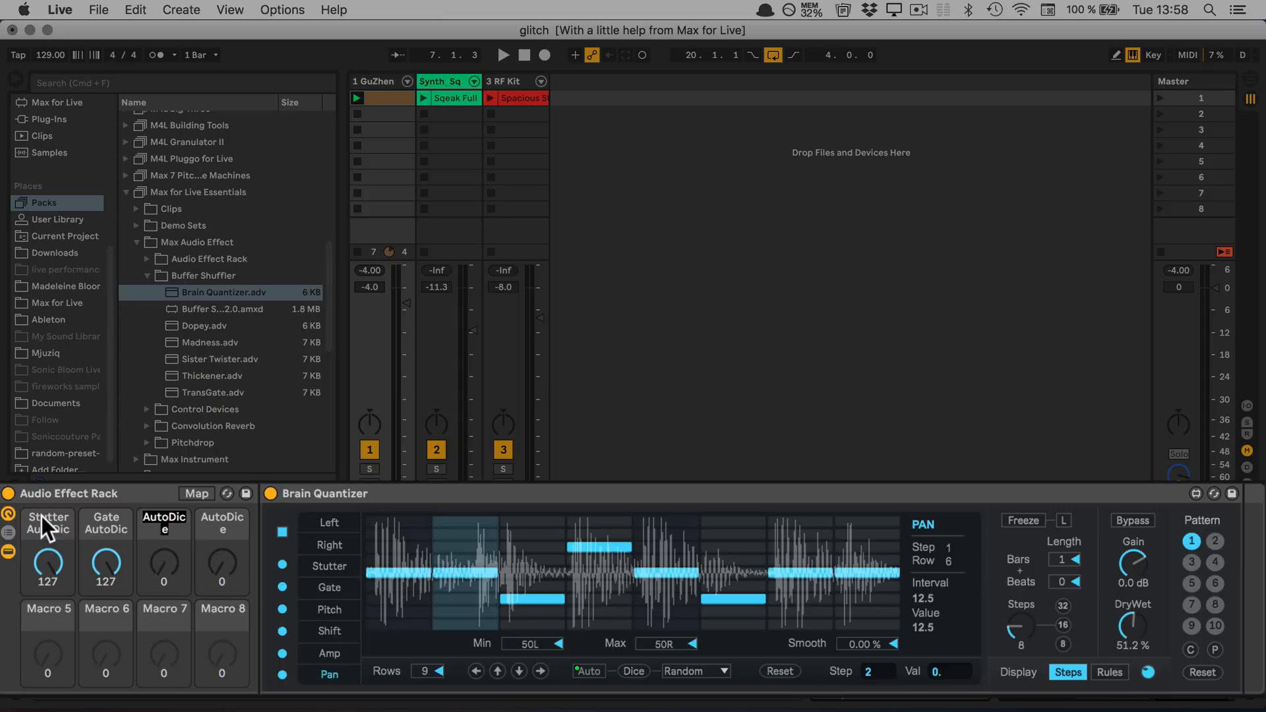
Rename the third macro "Ptch/Shf AutoDice"
key(Left)
text(Ptch)
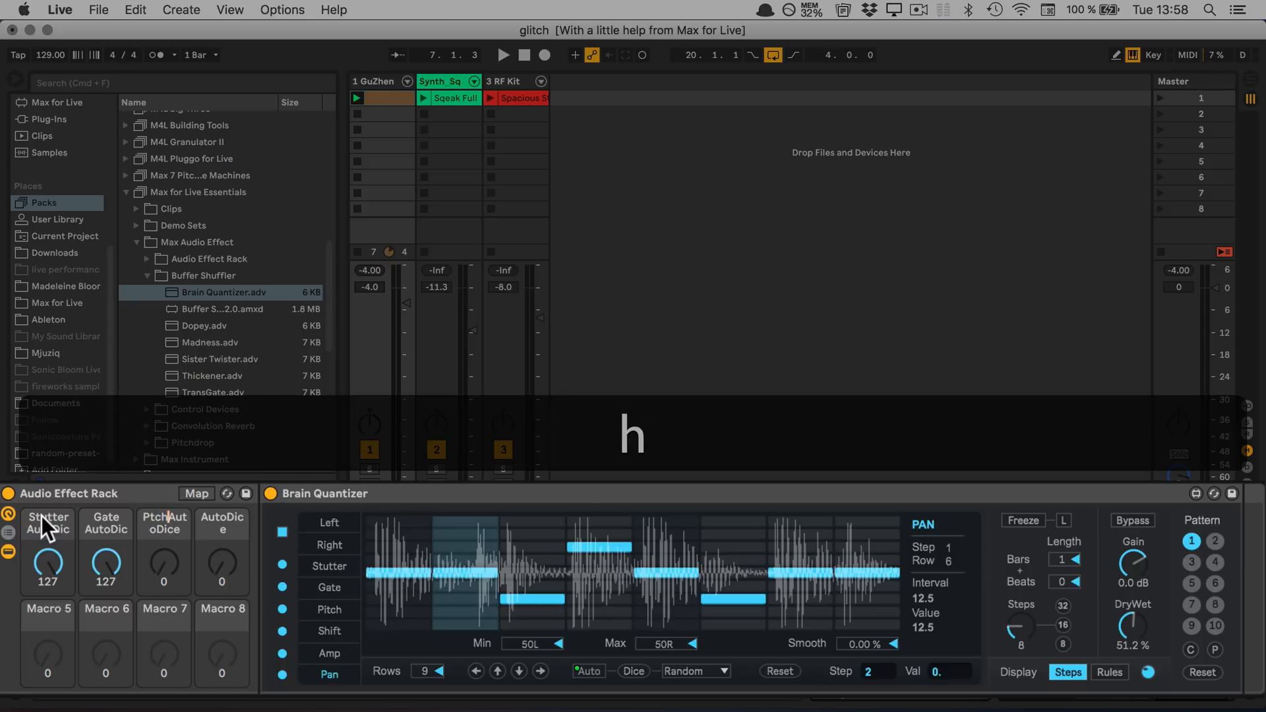
text(/Shf Au)
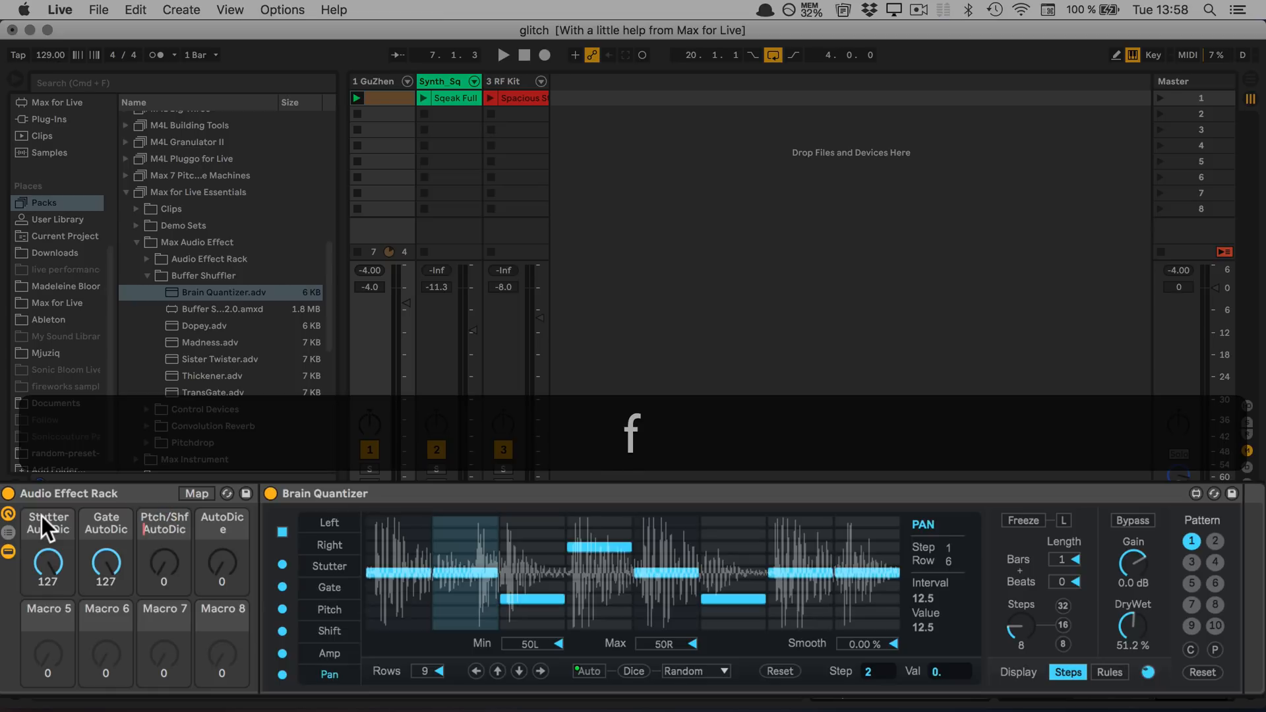
text(t)
key(BackSpace)
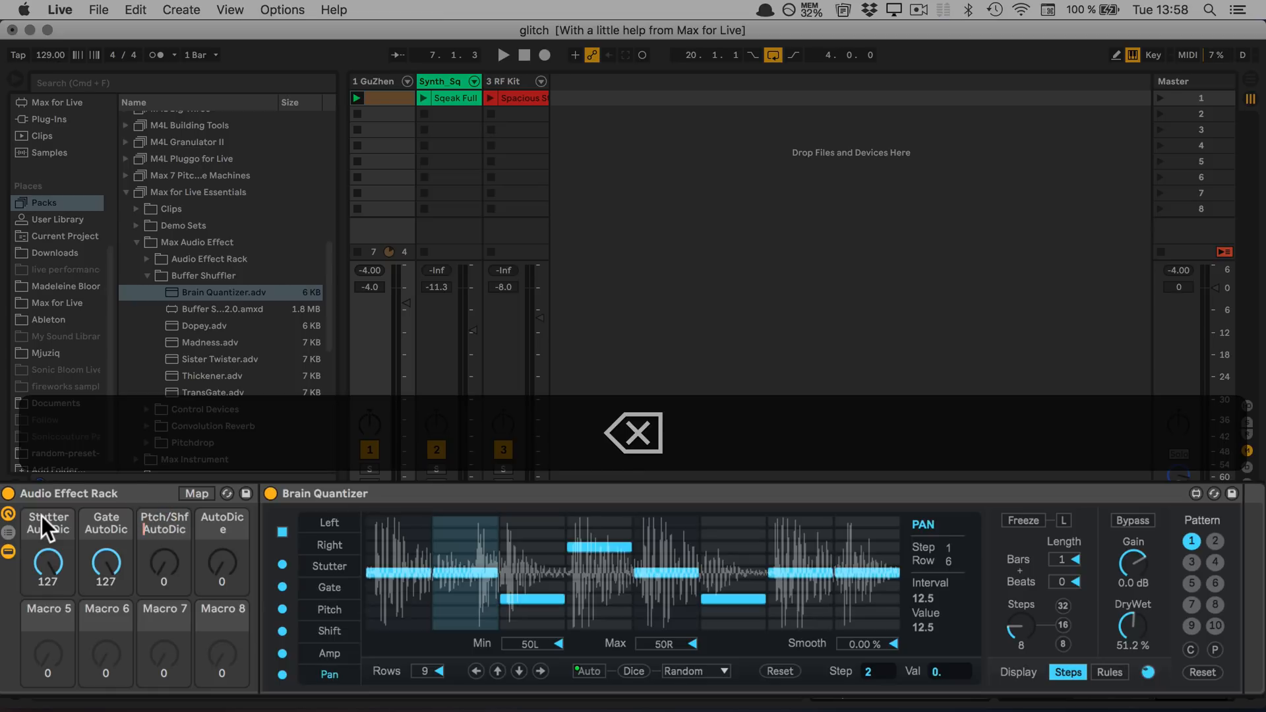
key(Tab)
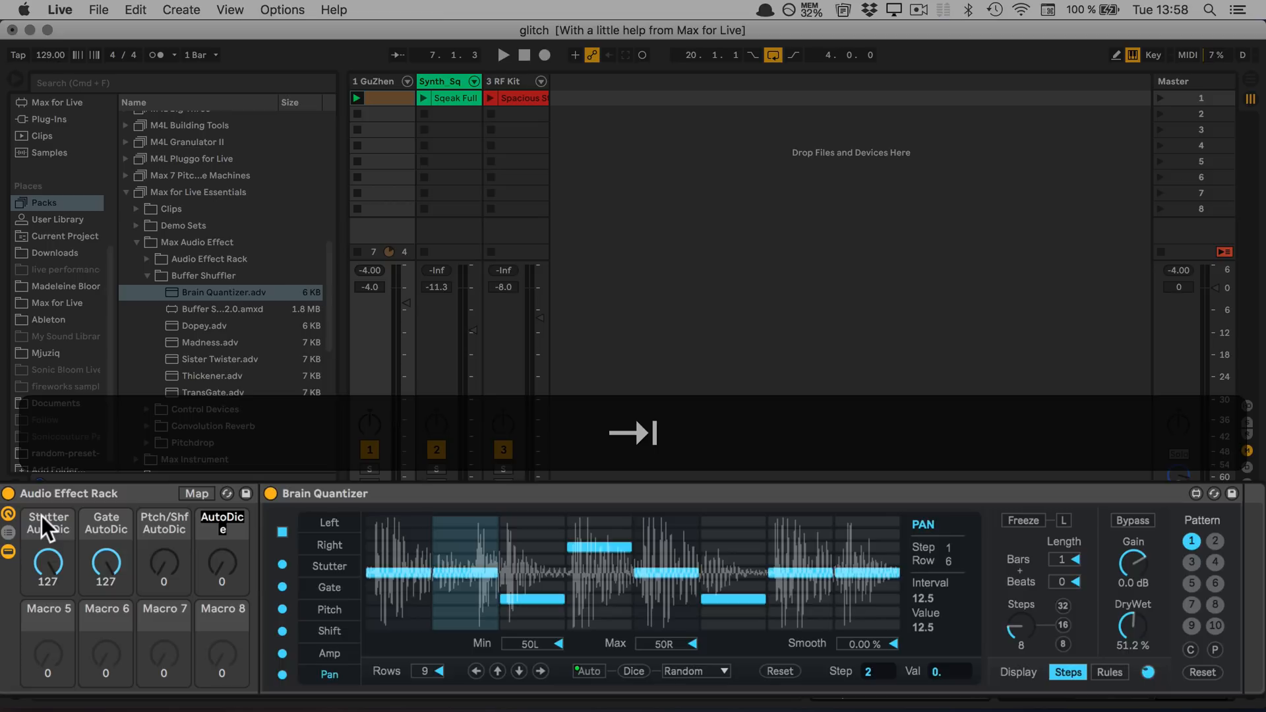
Rename the fourth macro "L/R/PanAutoDice" and set the Stutter and Gate AutoDice macros to 0
key(Left)
text(L)
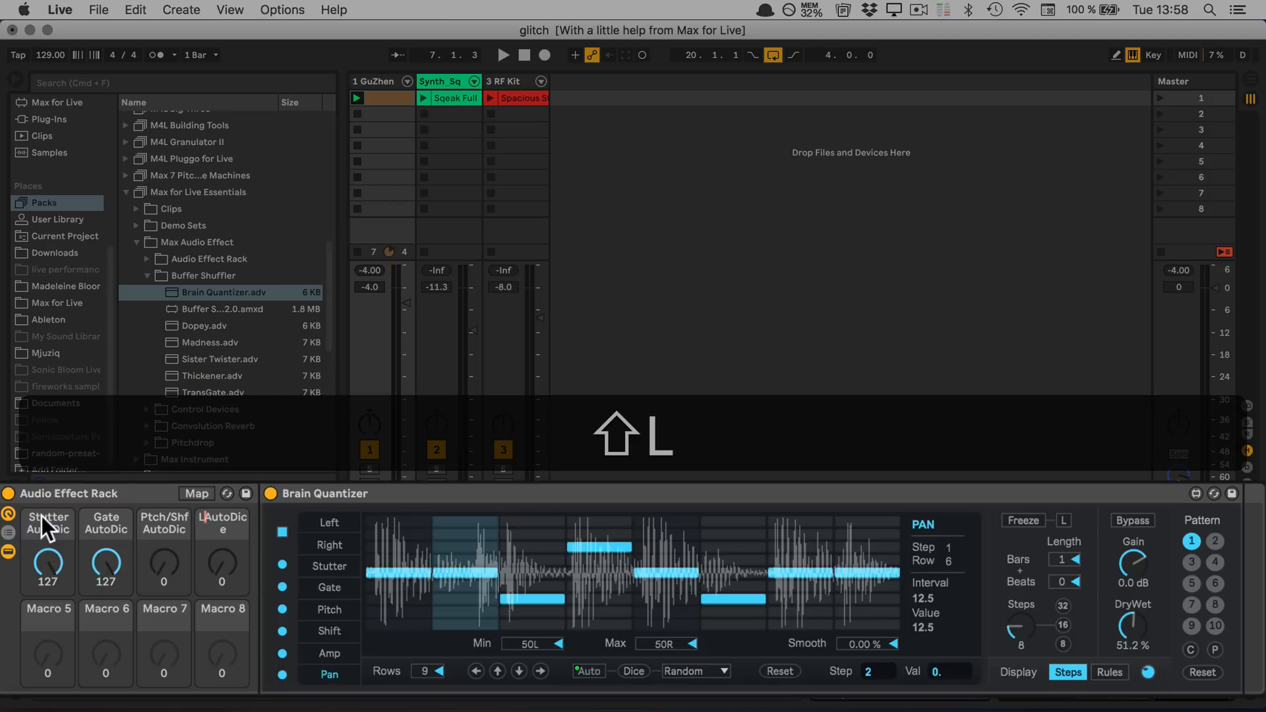
text(/R/)
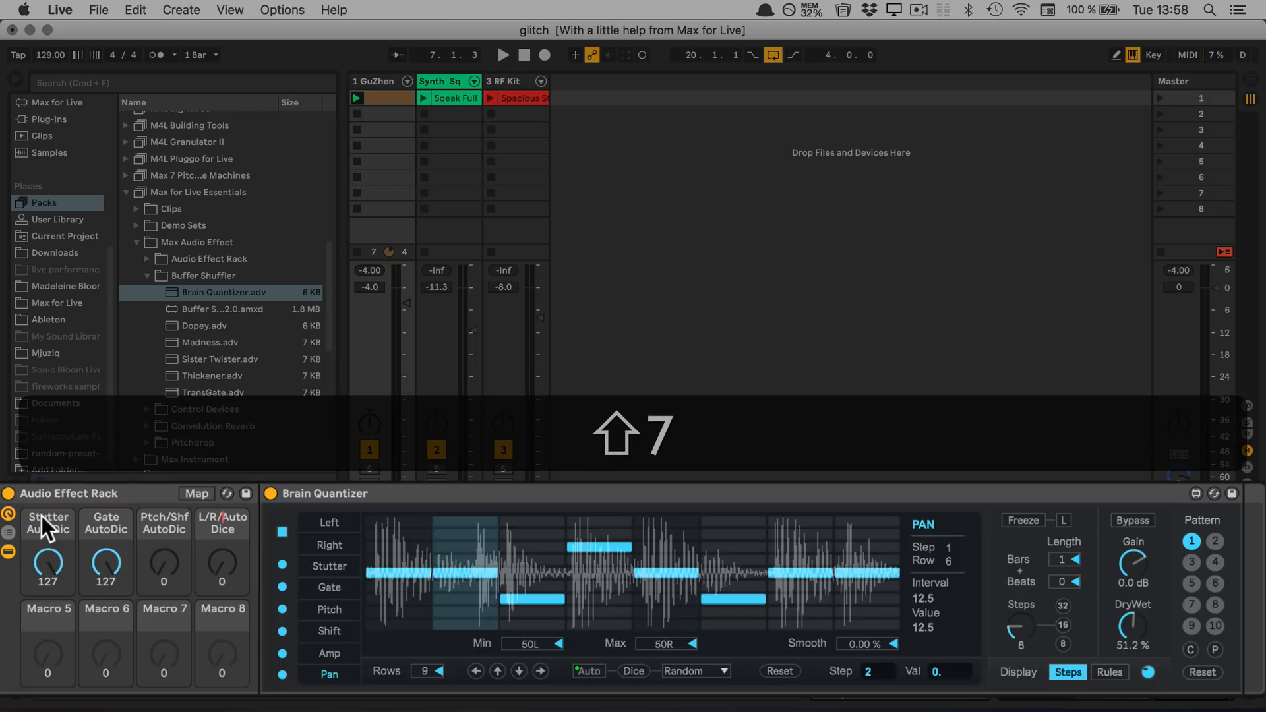
text(Pan)
key(Return)
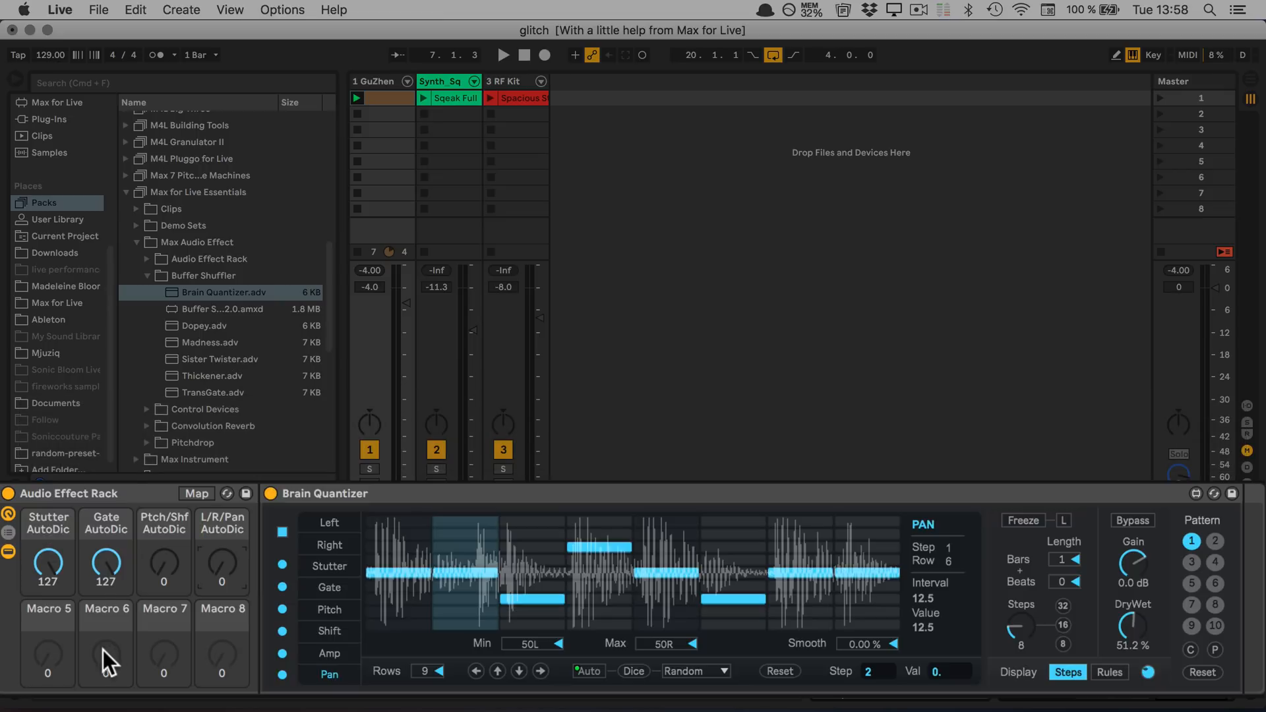
drag(42, 557, 41, 660)
drag(106, 559, 106, 659)
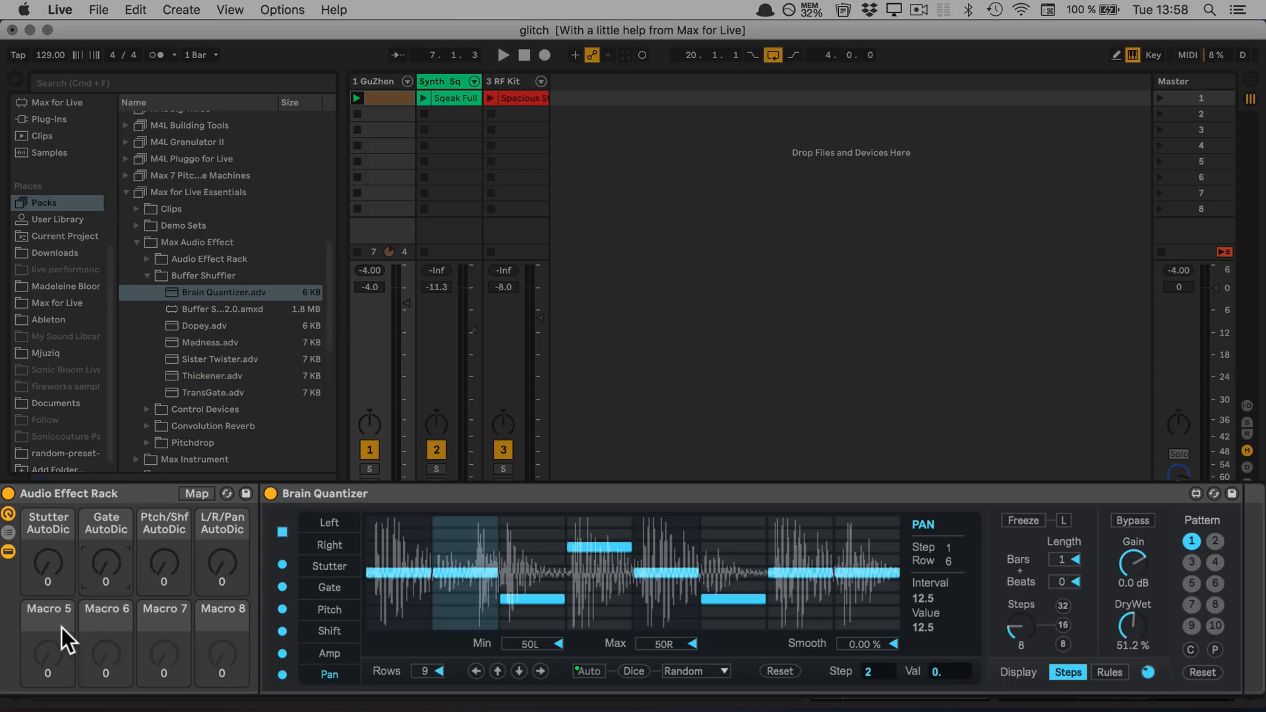
Map the Buffer Shuffler's Steps dial to Macro 5 and its DryWet dial to Macro 8
ctrl+click(1018, 625)
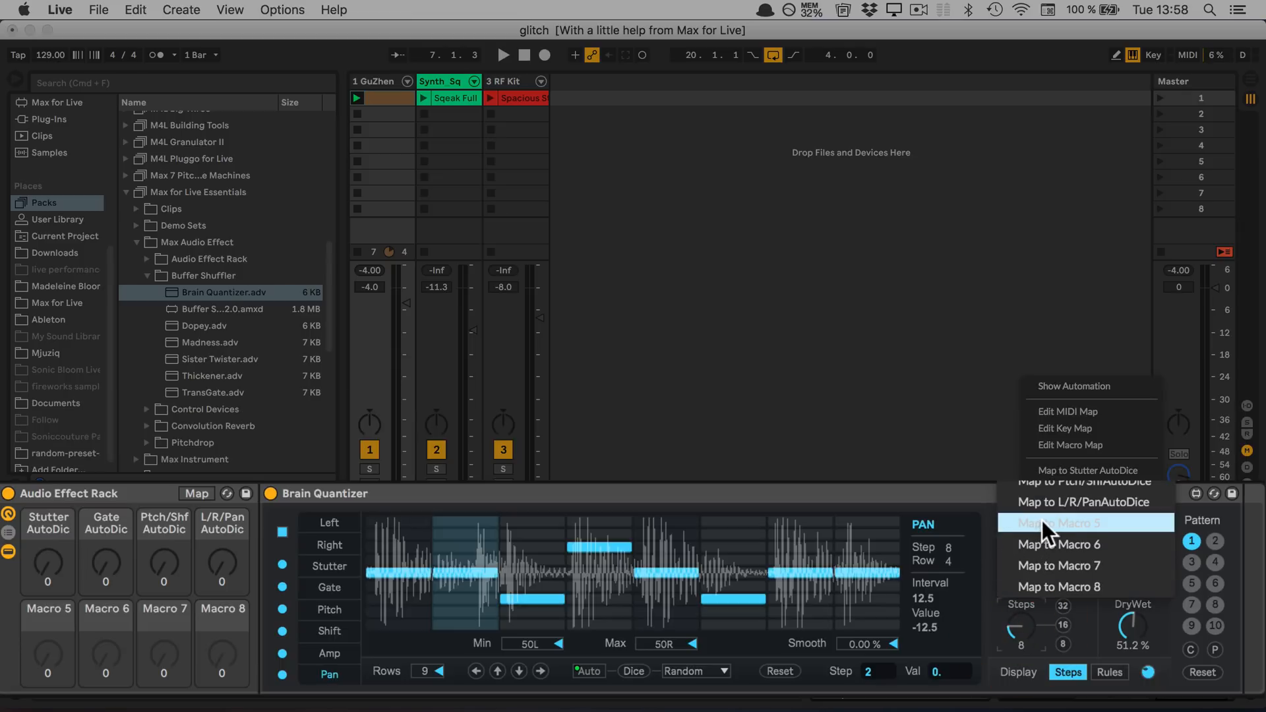
click(1042, 520)
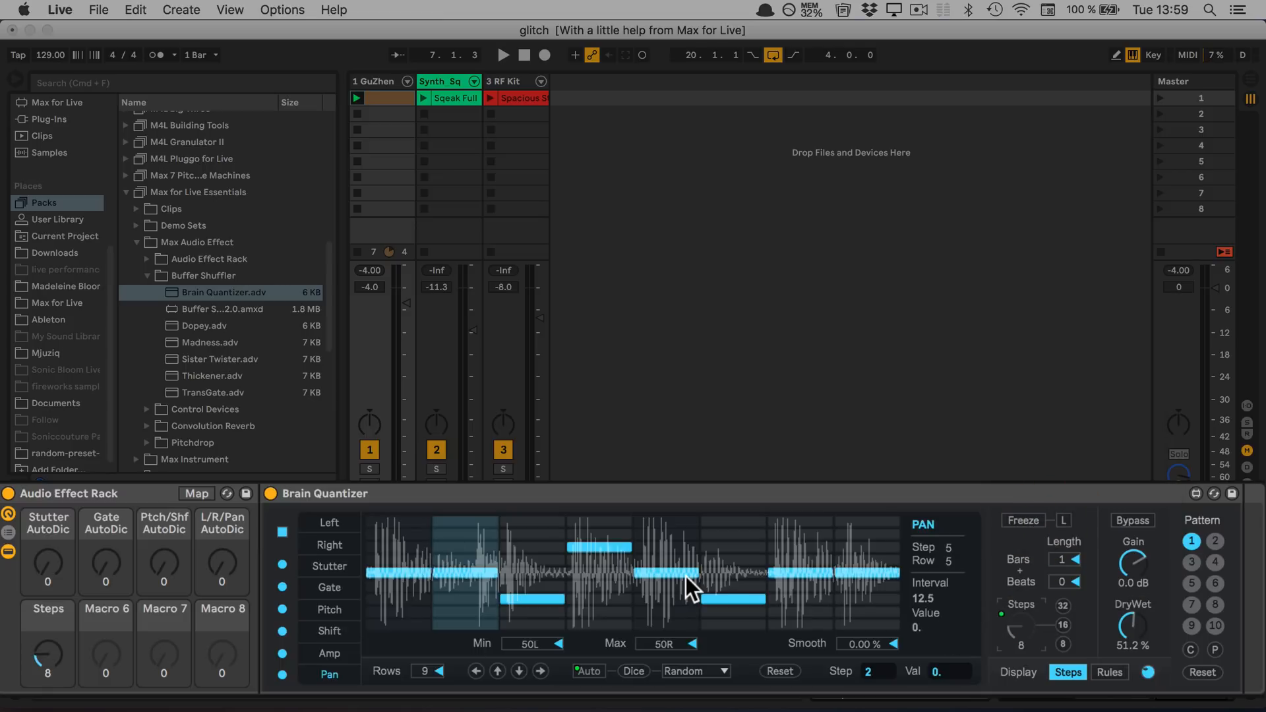
right_click(1142, 623)
click(1157, 583)
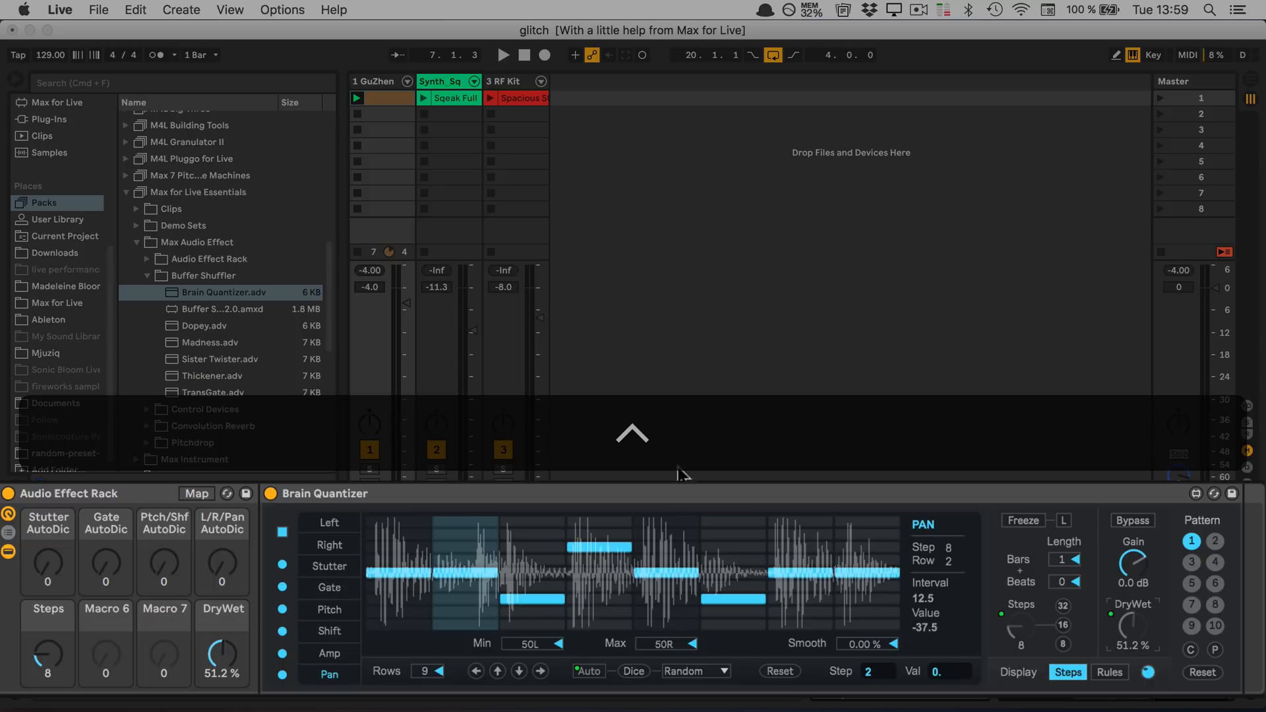
Map the Brain Quantizer's on/off switch to the DryWet macro and show the rack's macro mappings
right_click(267, 491)
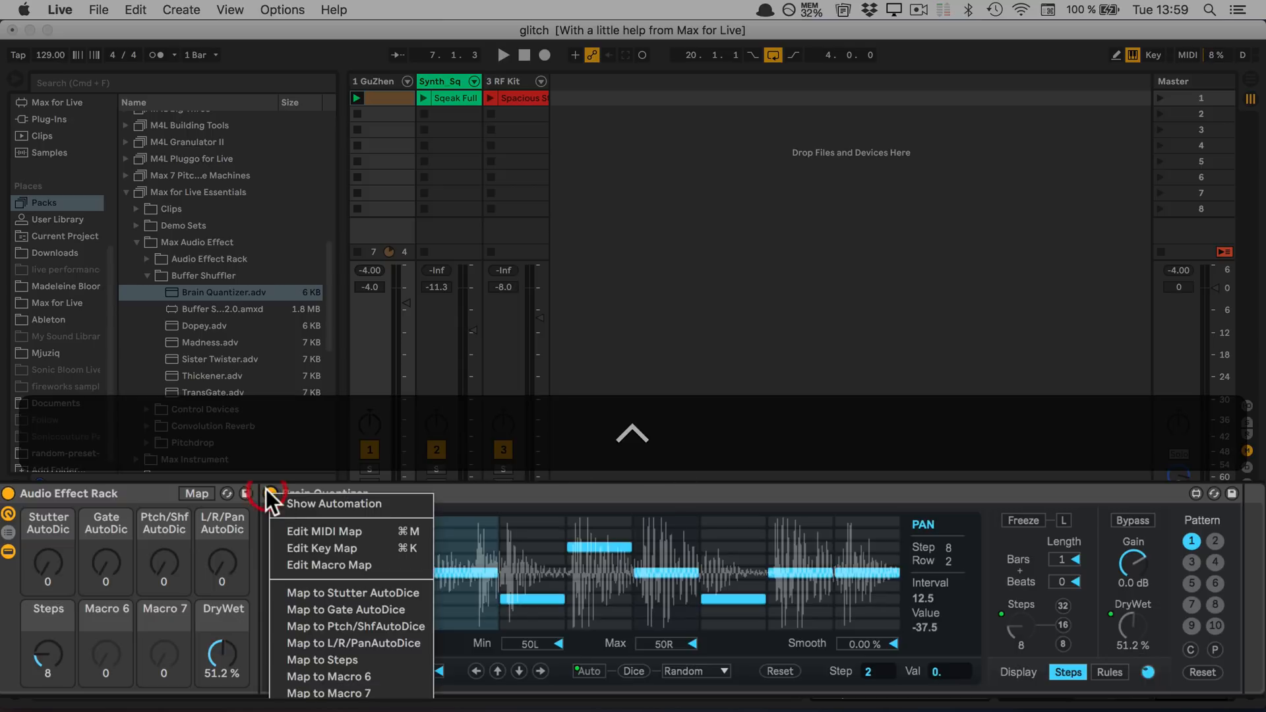
click(310, 707)
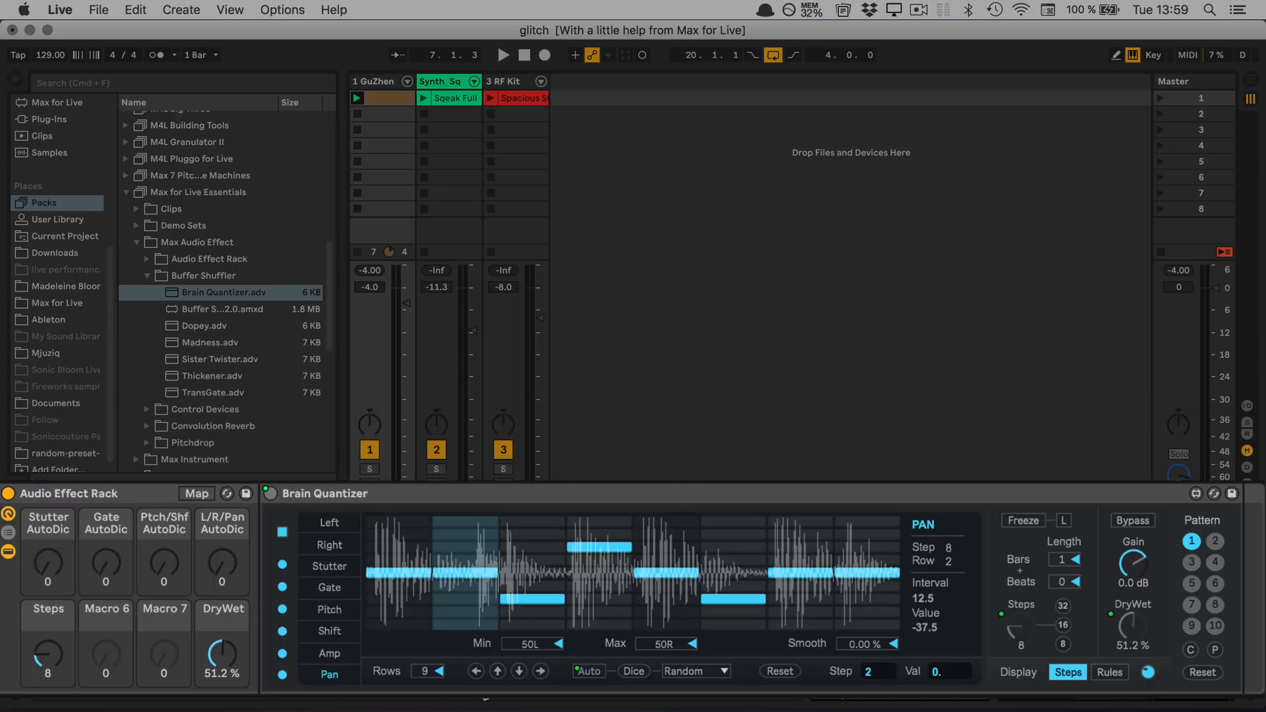
click(197, 494)
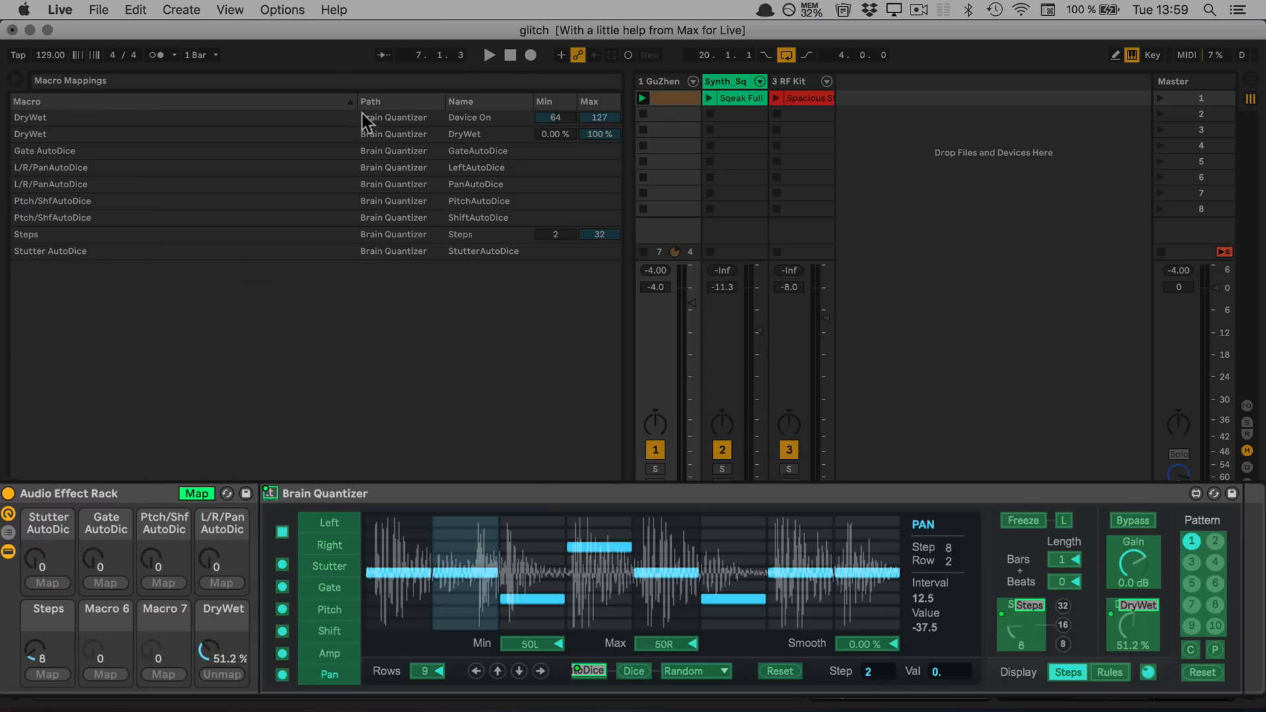
click(548, 232)
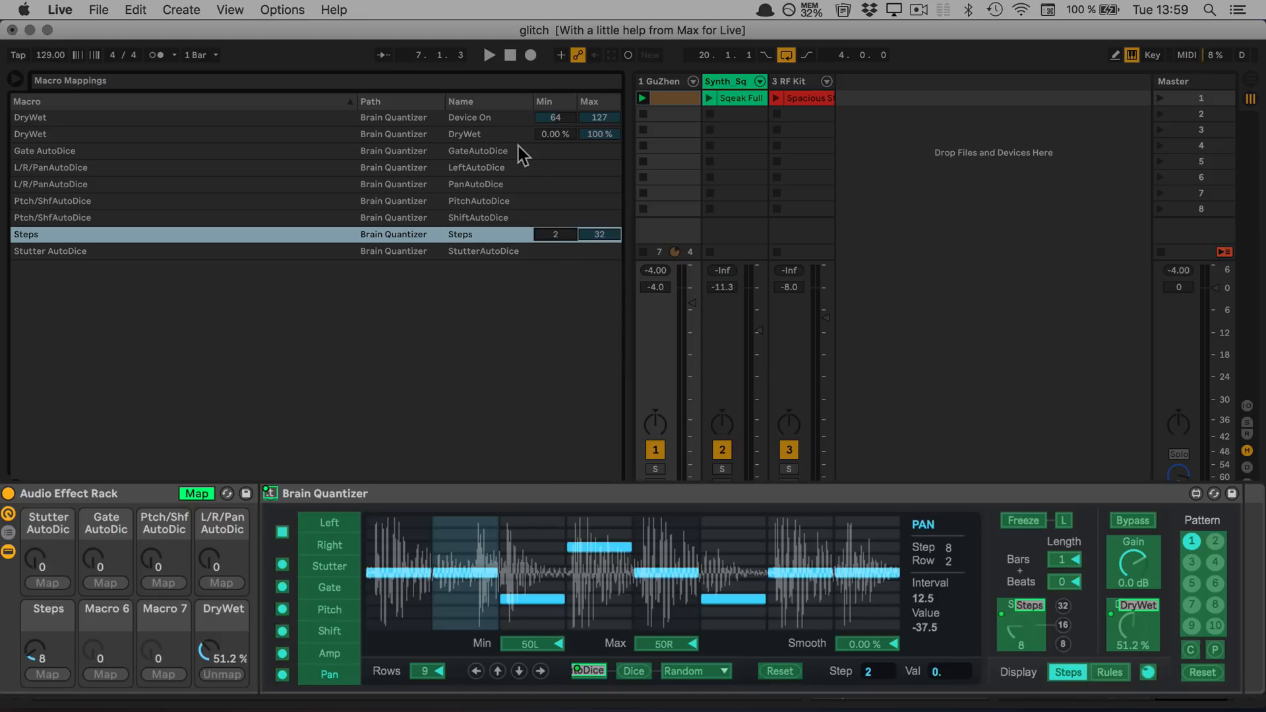
Try a Device On mapping range of minimum 0 and maximum 1 during playback
drag(550, 117, 550, 165)
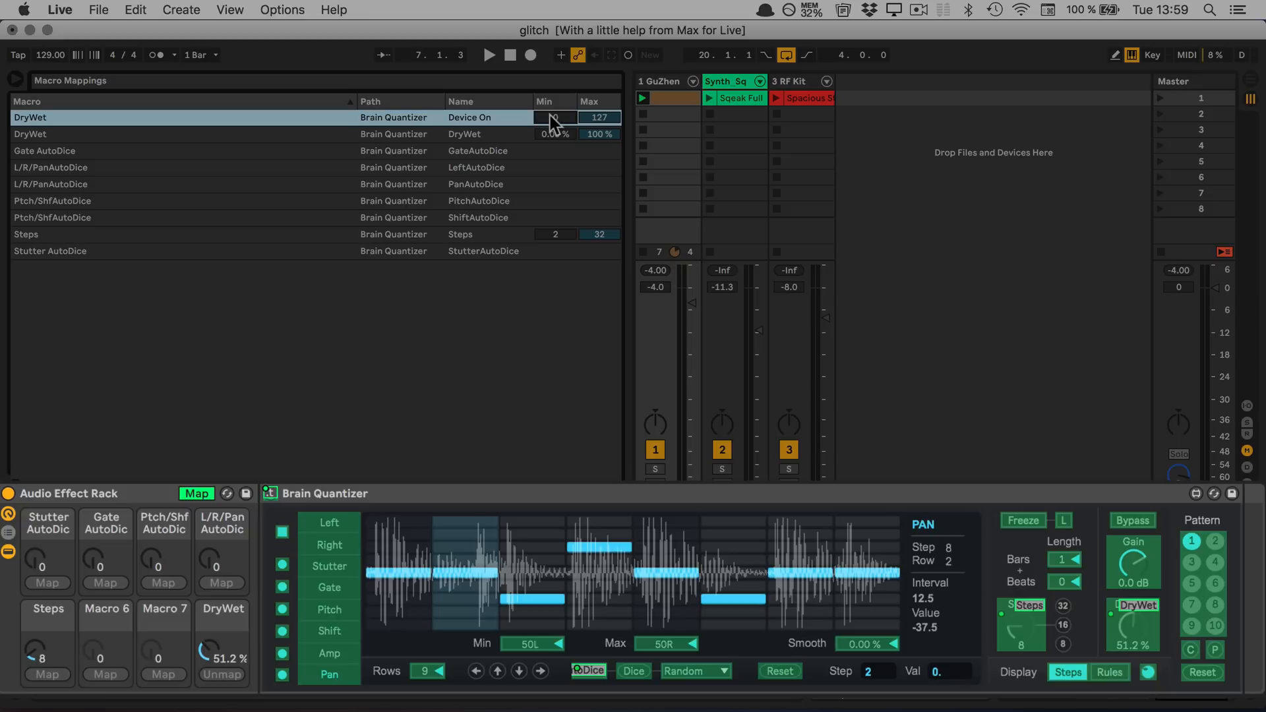
drag(604, 122, 604, 204)
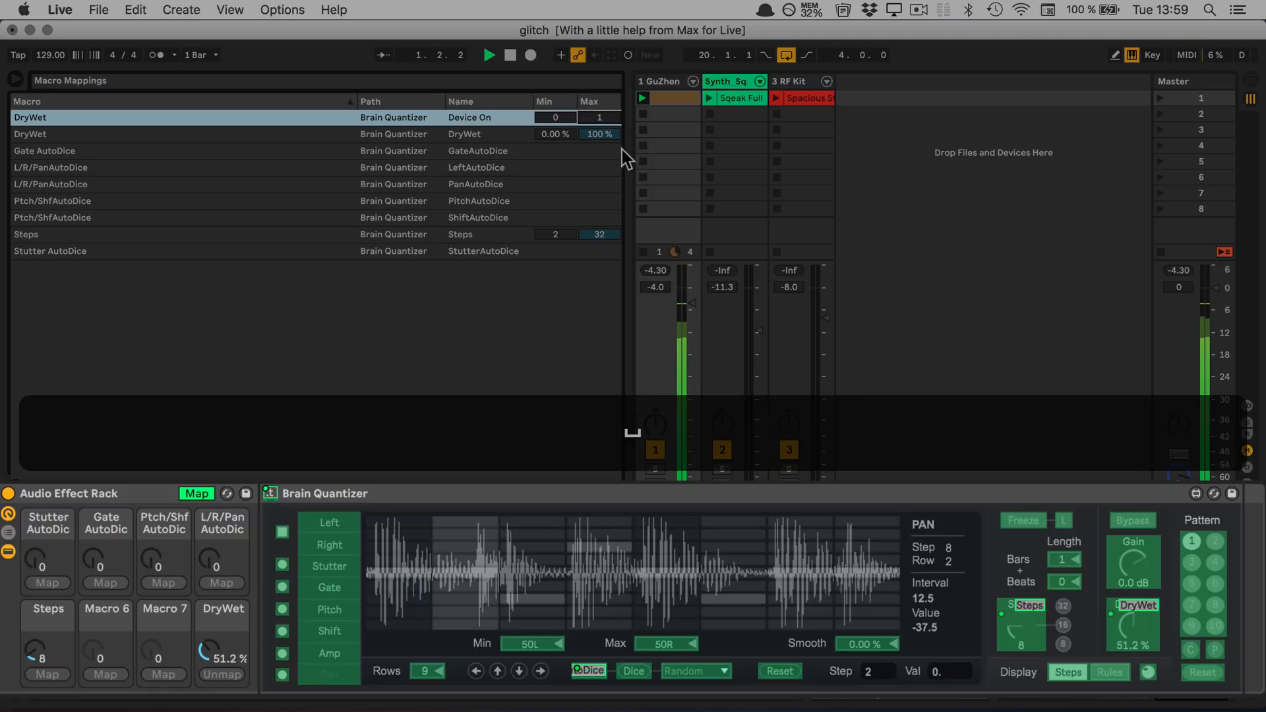
key(space)
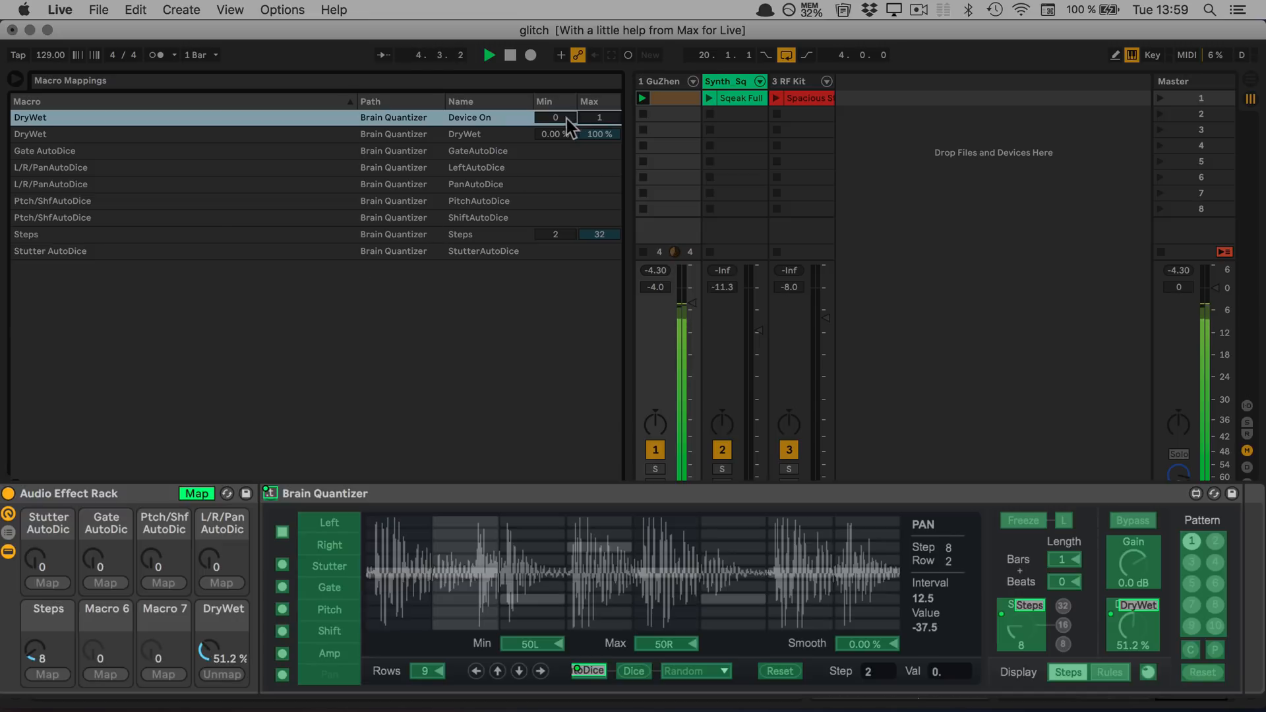
Set the Device On mapping to minimum 1 and maximum 0, stop playback and leave macro mapping mode
drag(567, 119, 567, 99)
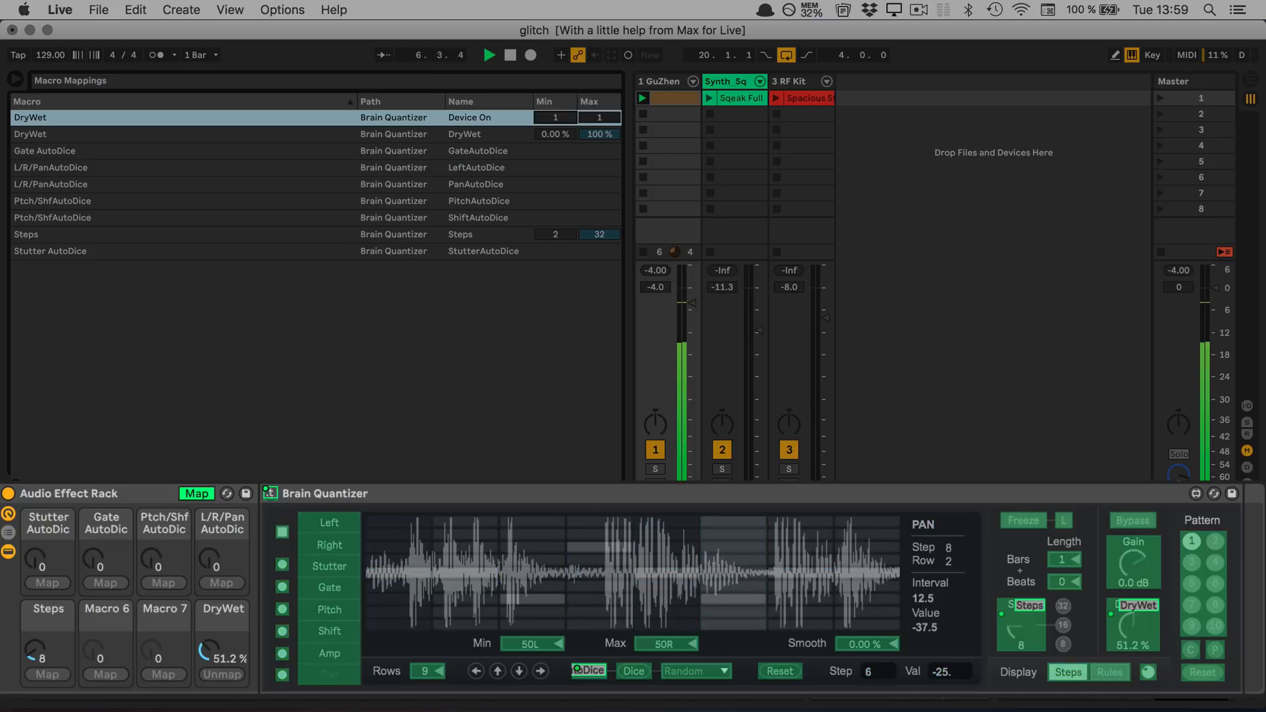
click(577, 120)
drag(583, 120, 583, 140)
click(571, 120)
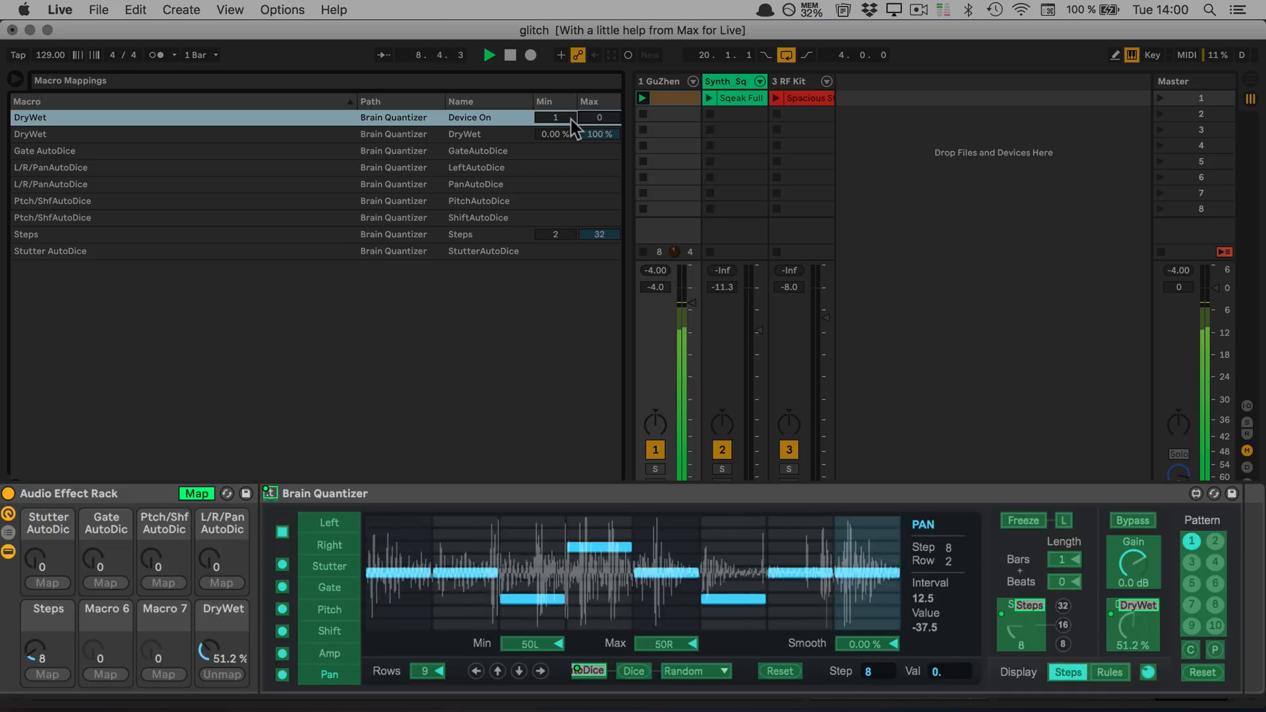
key(space)
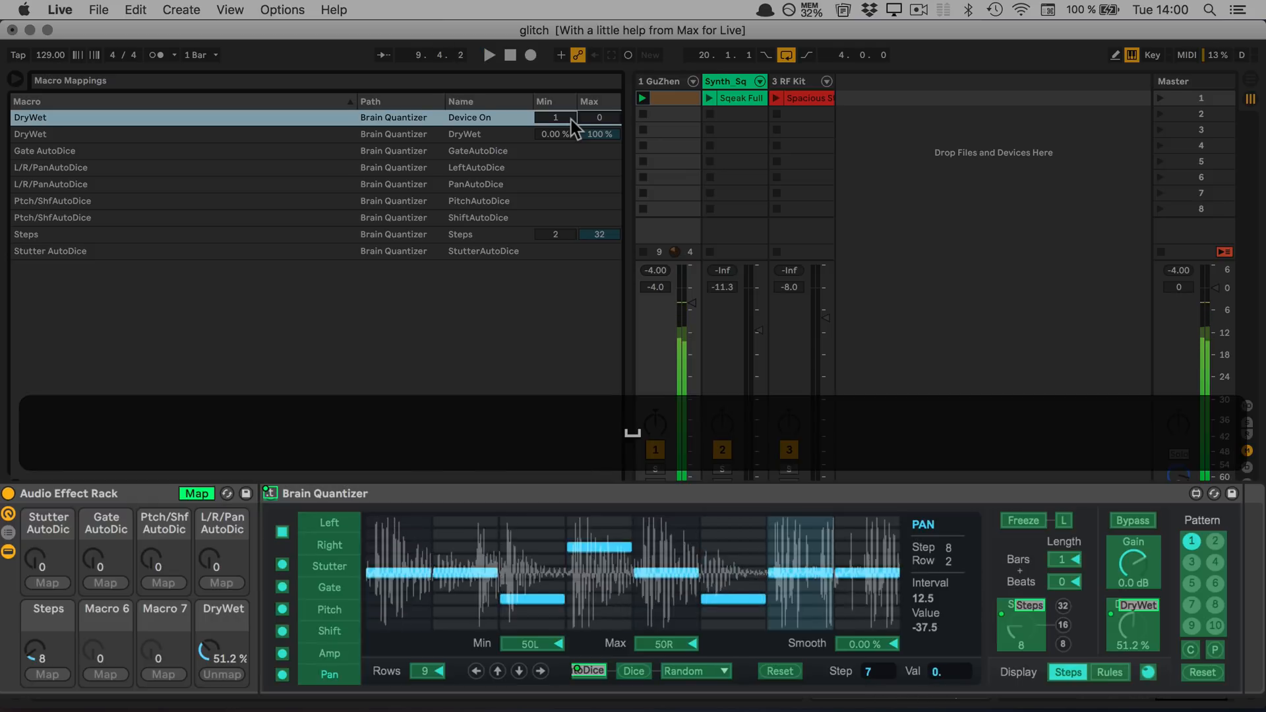
click(189, 492)
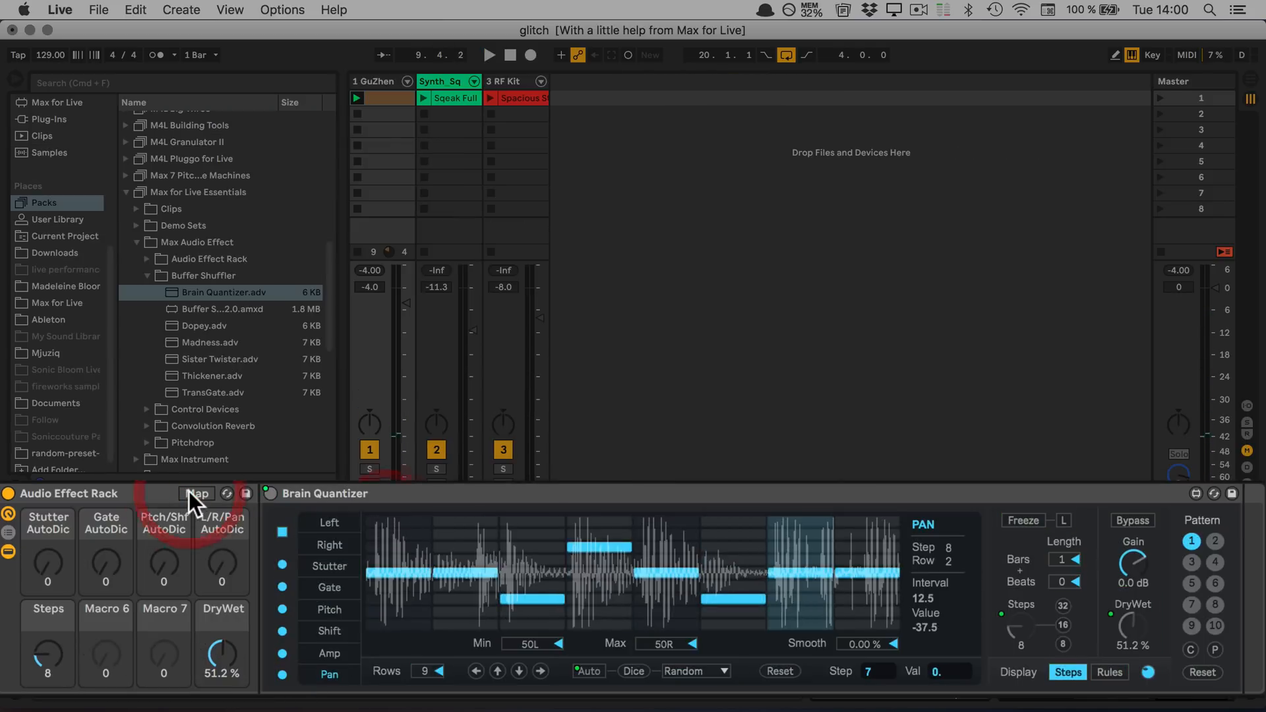
Test the DryWet macro during playback, leave it at 47.2 %, and stop playback
drag(213, 669, 218, 625)
key(space)
key(space)
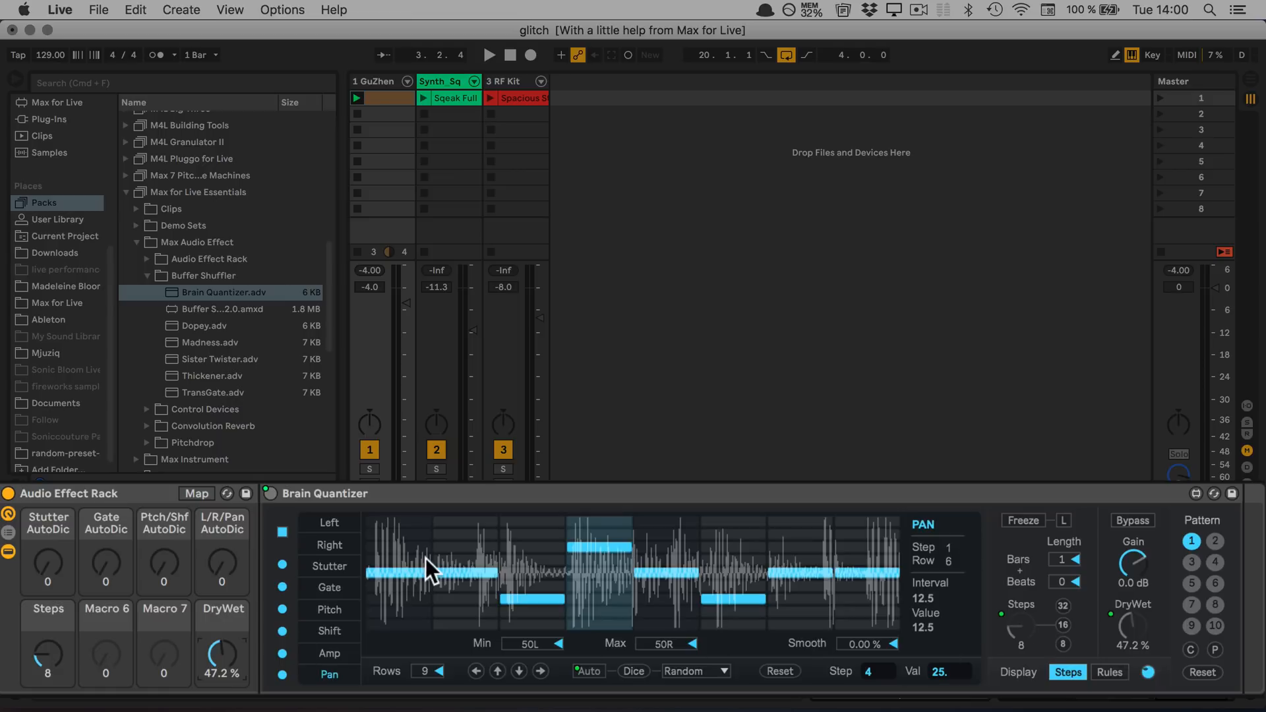
On the Left page, dice the step directions once and switch on automatic direction dicing while auditioning the clip
click(335, 522)
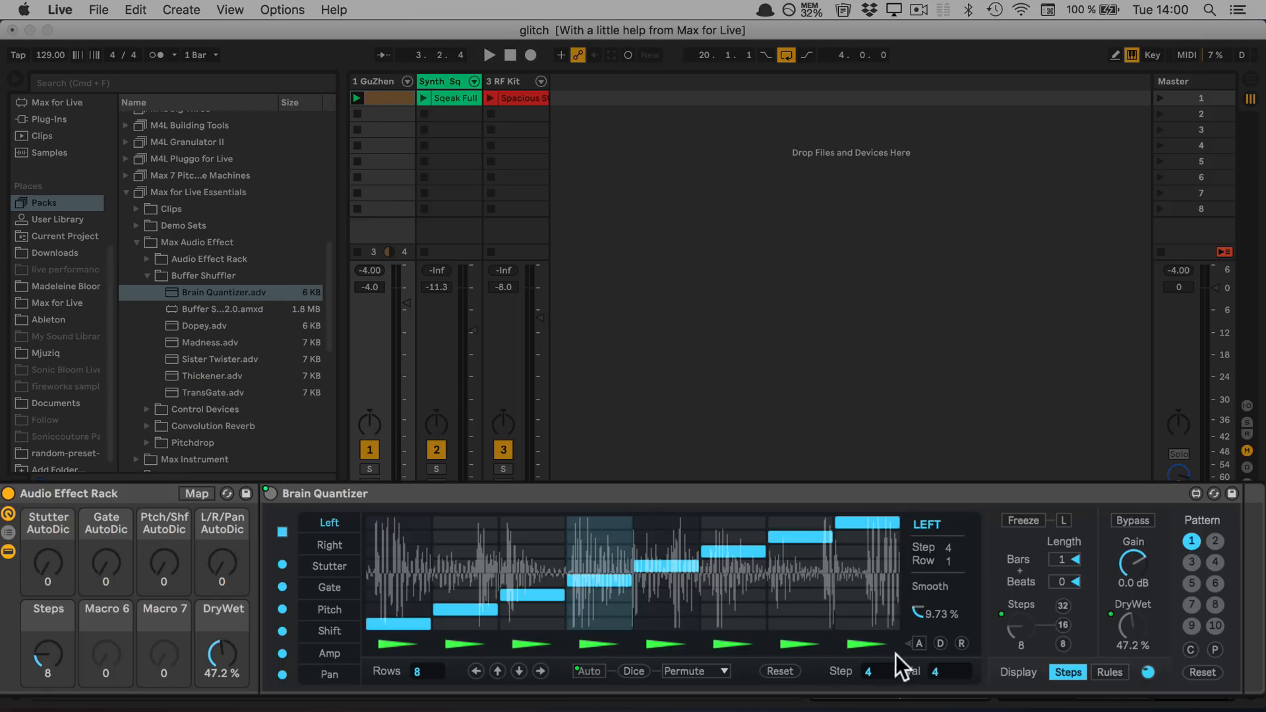
click(942, 644)
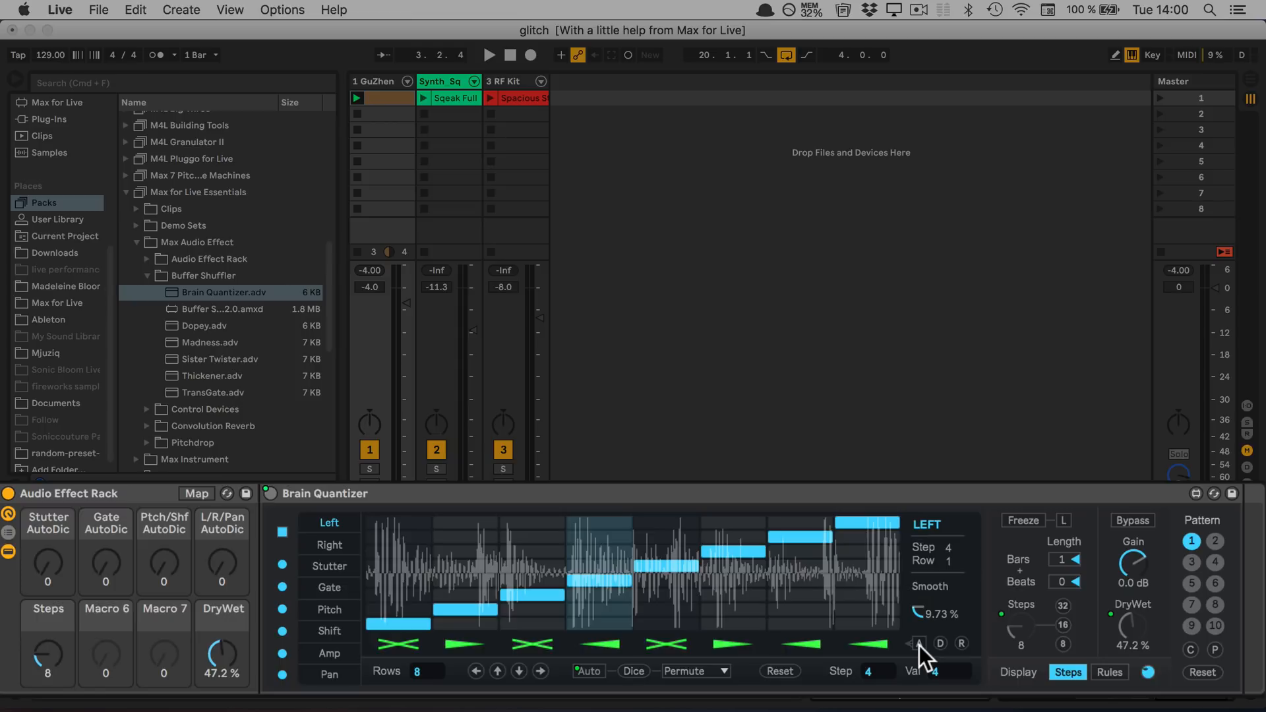
key(space)
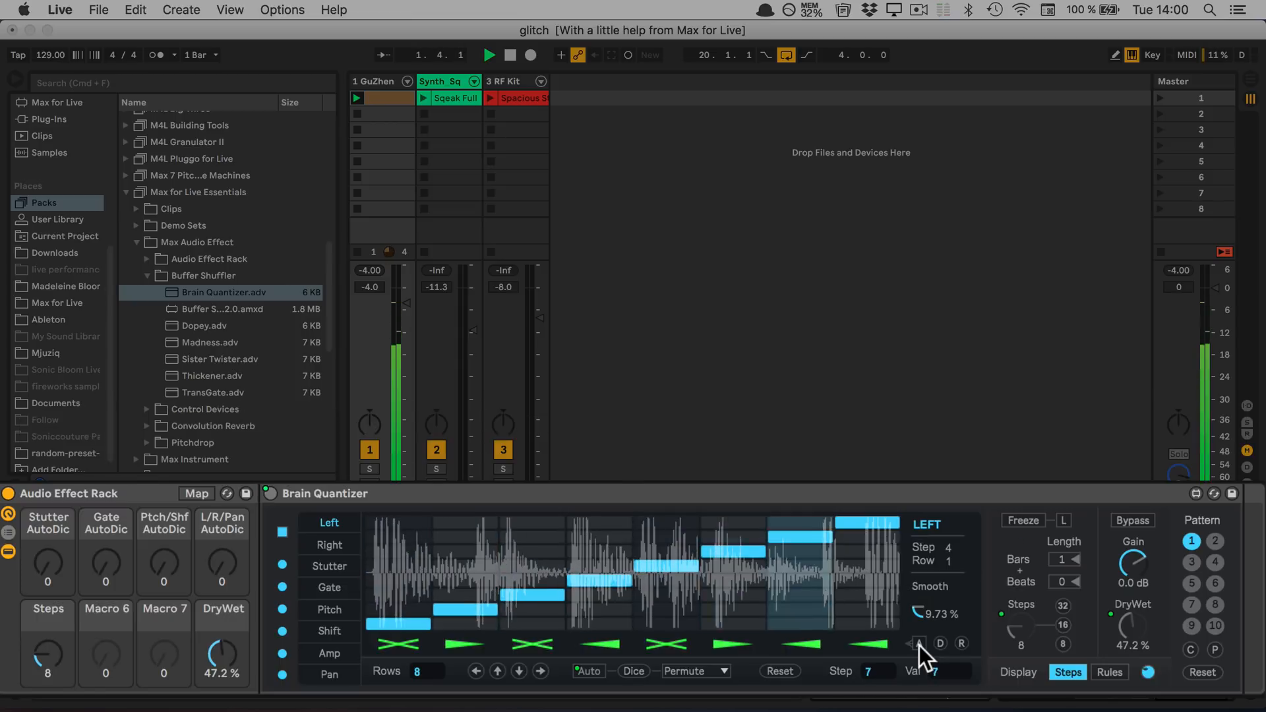
click(919, 644)
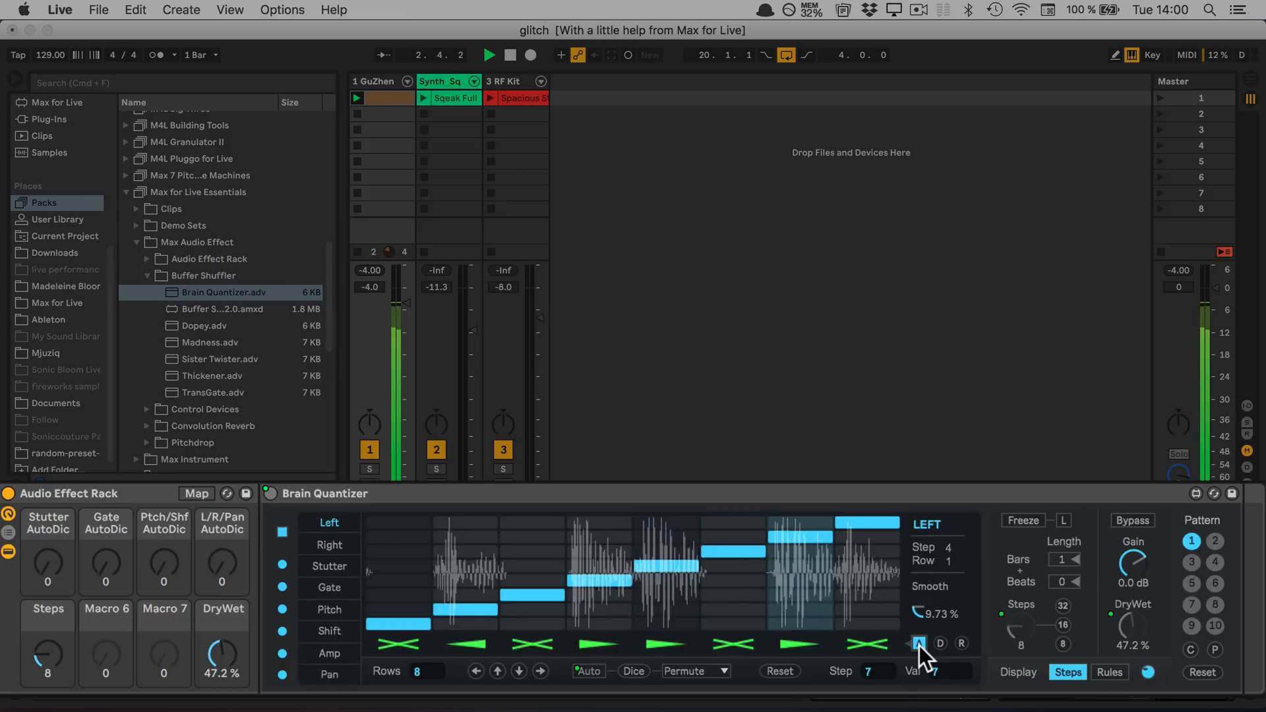
key(space)
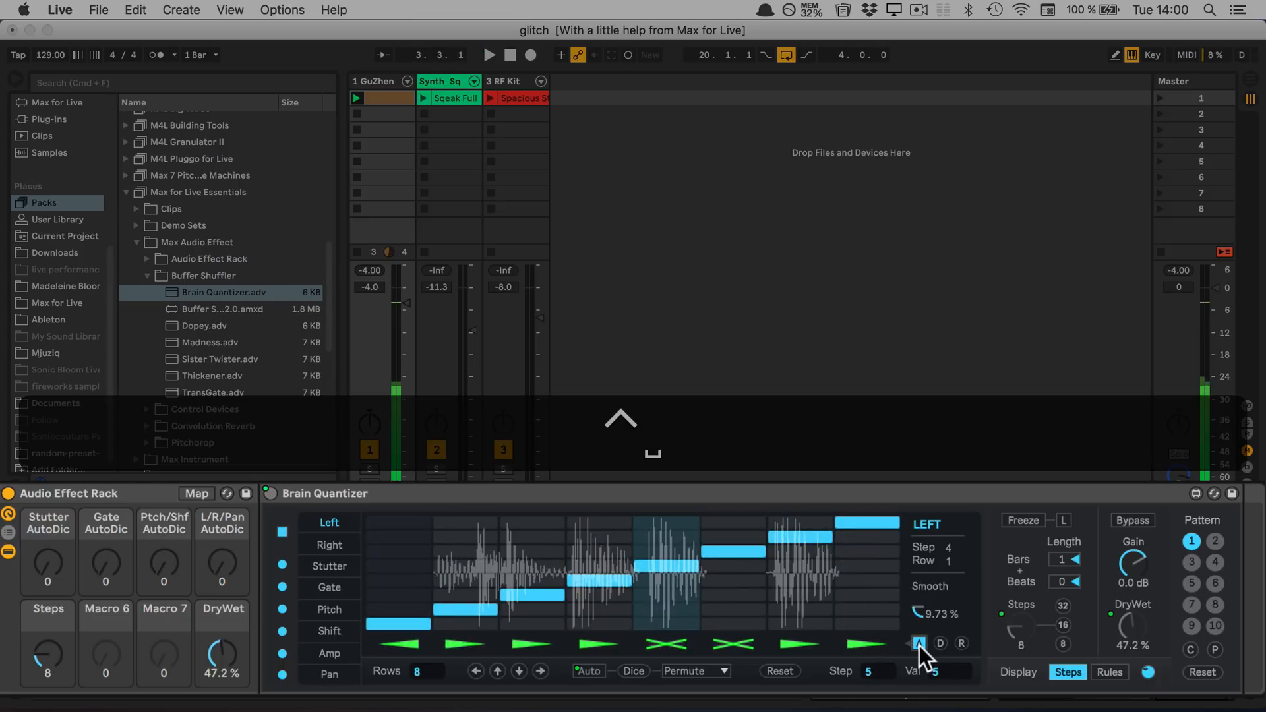
Map the Left page's automatic direction dice switch to Macro 6 and set that macro to 0
right_click(919, 645)
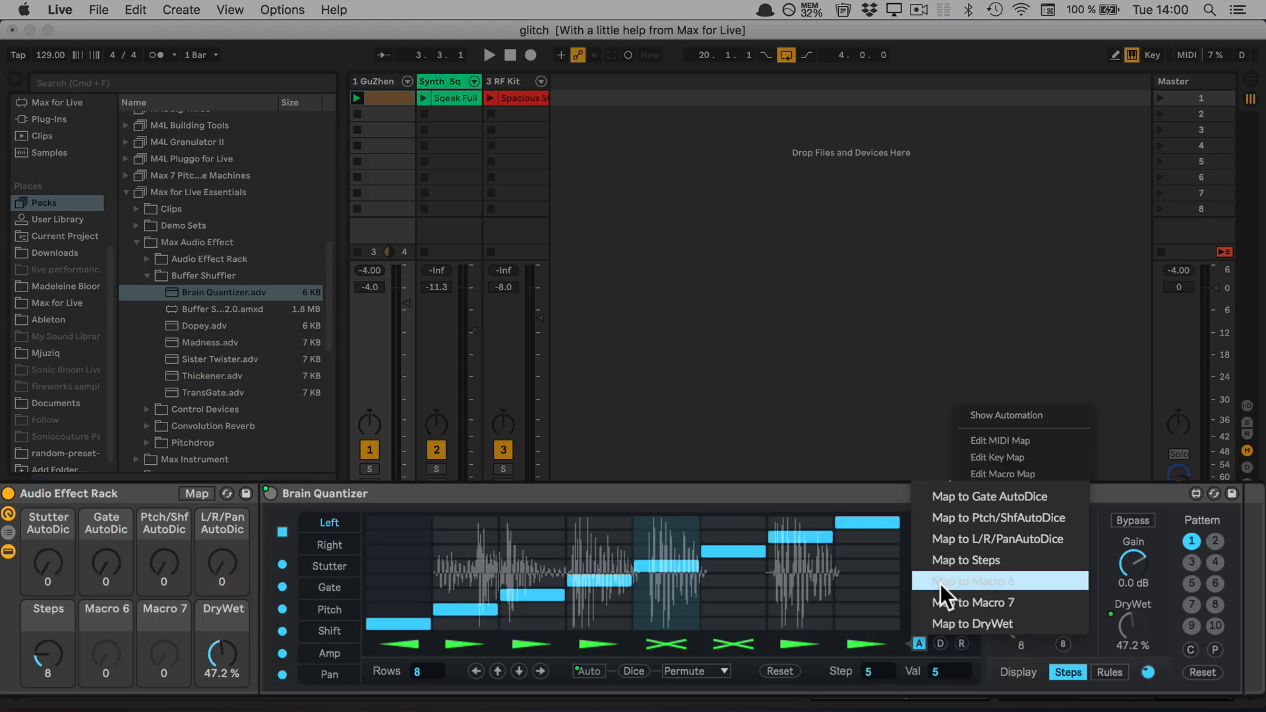
click(940, 584)
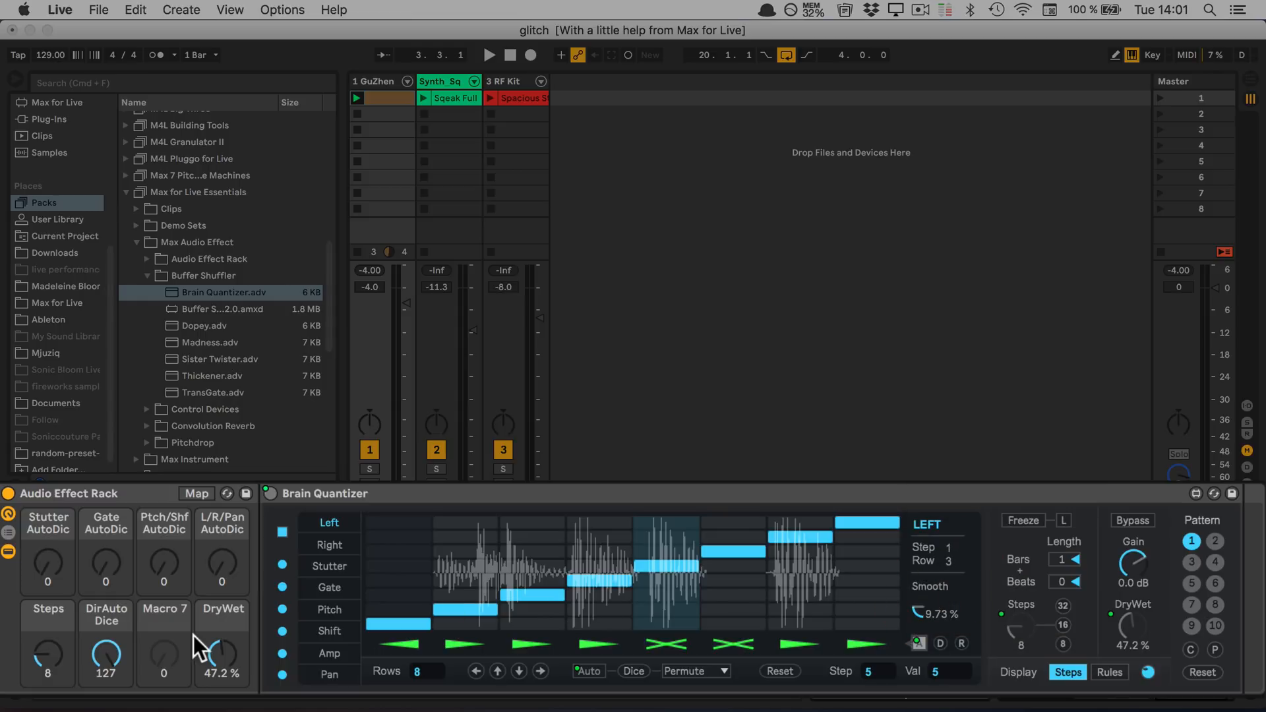
drag(106, 653, 106, 707)
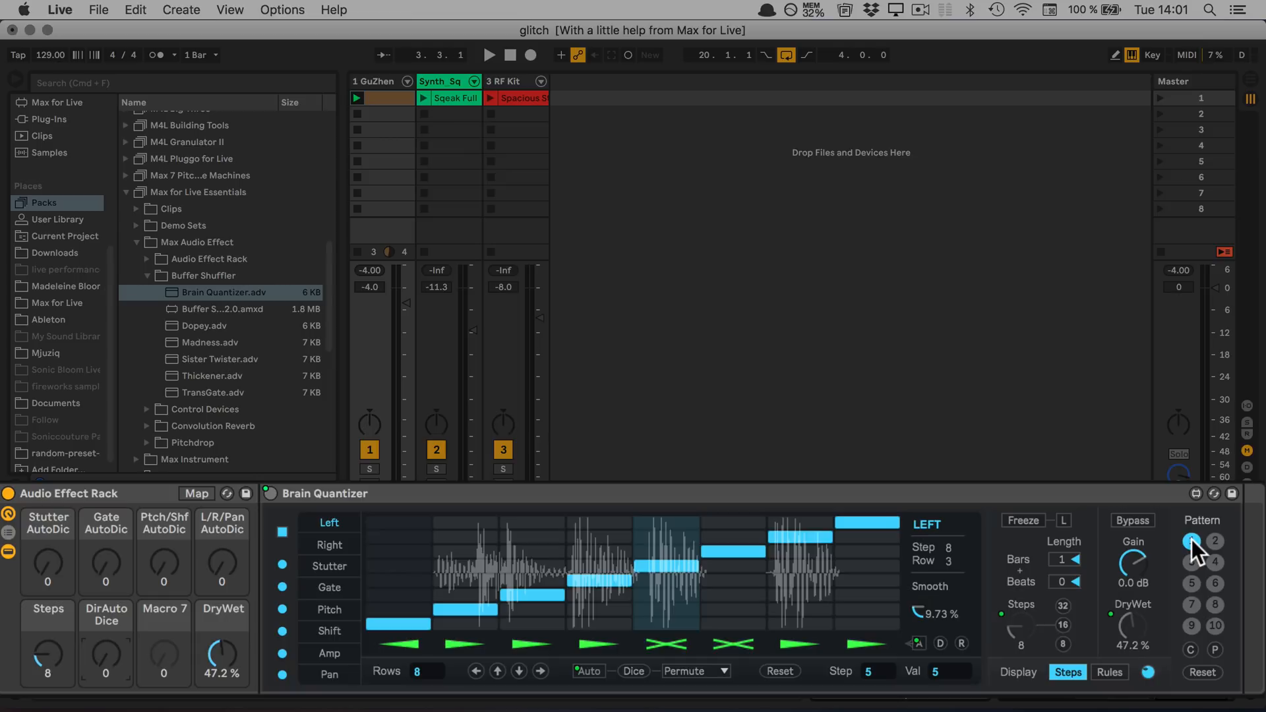
Map the Pattern selector to Macro 7
key(ctrl)
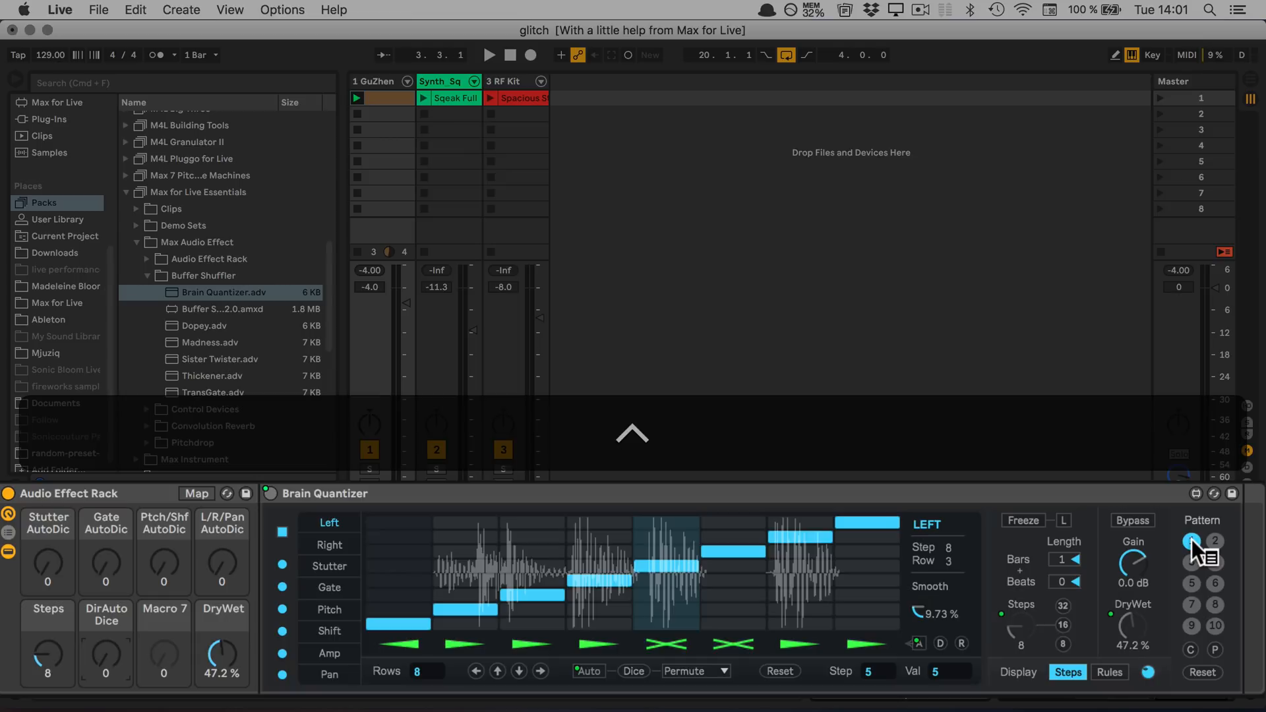
ctrl+click(1192, 539)
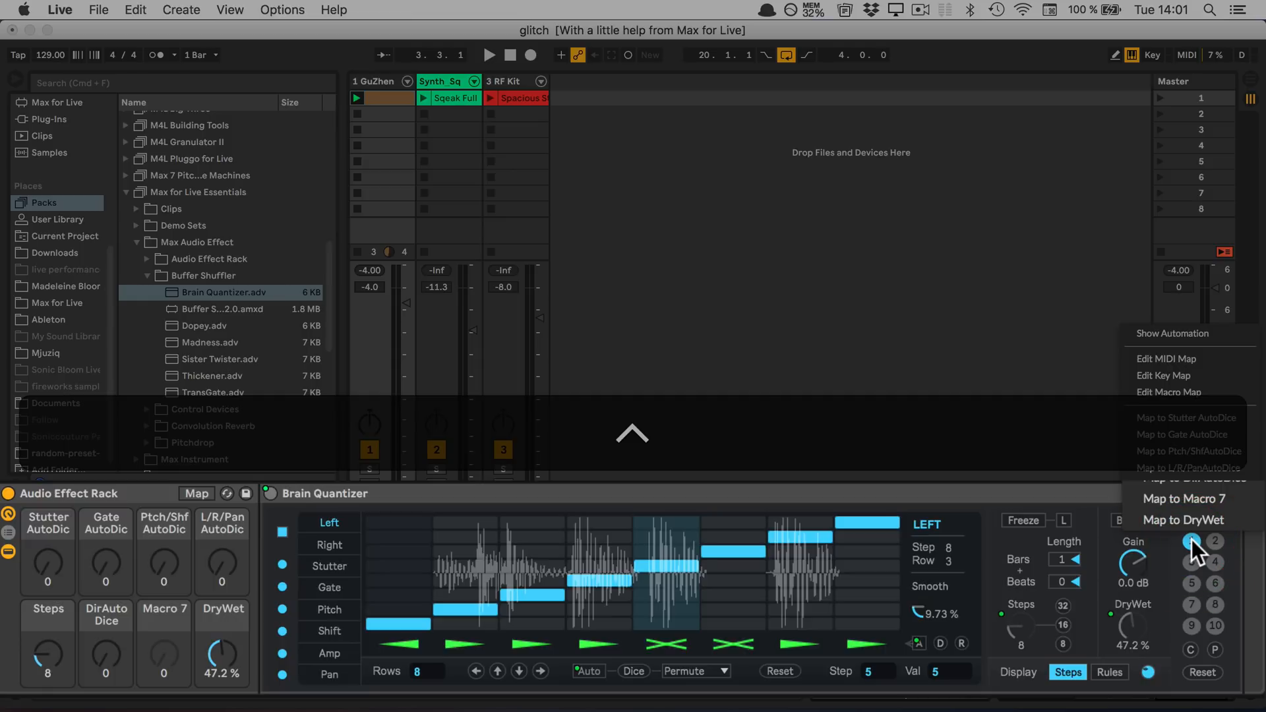
click(1189, 500)
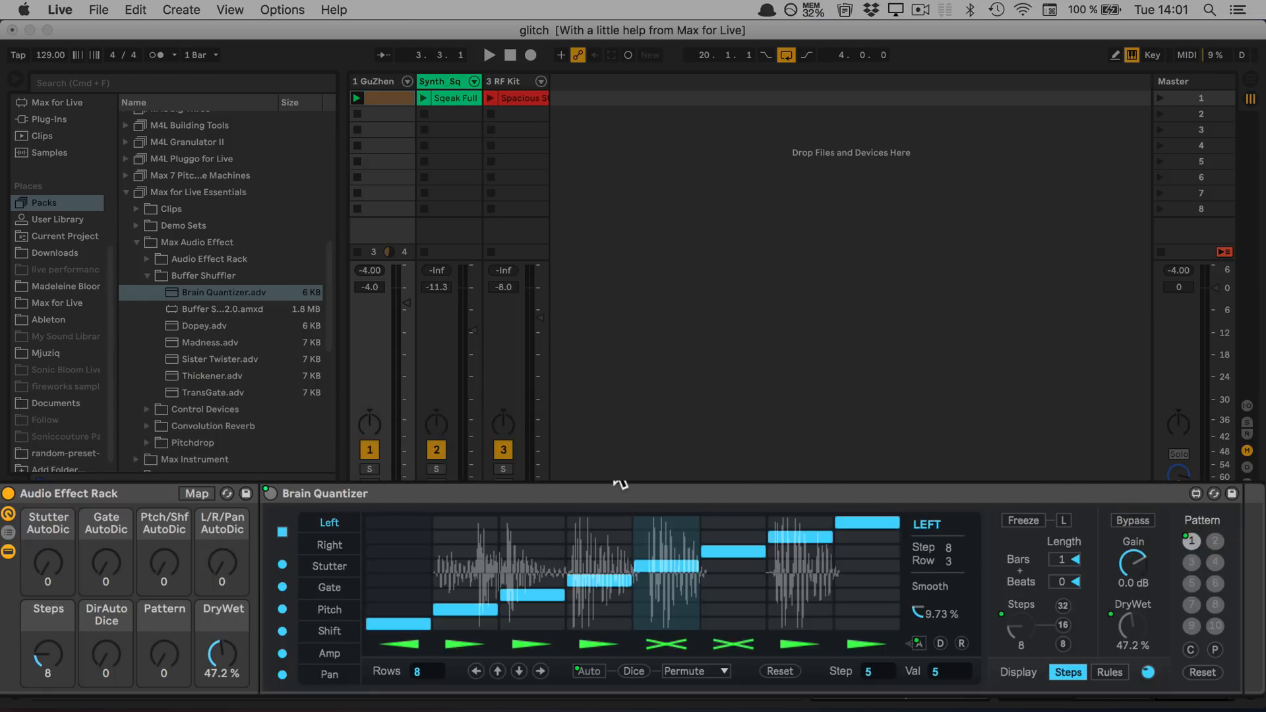
Start playback, set the Pattern macro to 127, and briefly raise the DirAutoDice macro before resetting it to 0
key(space)
drag(157, 654, 158, 567)
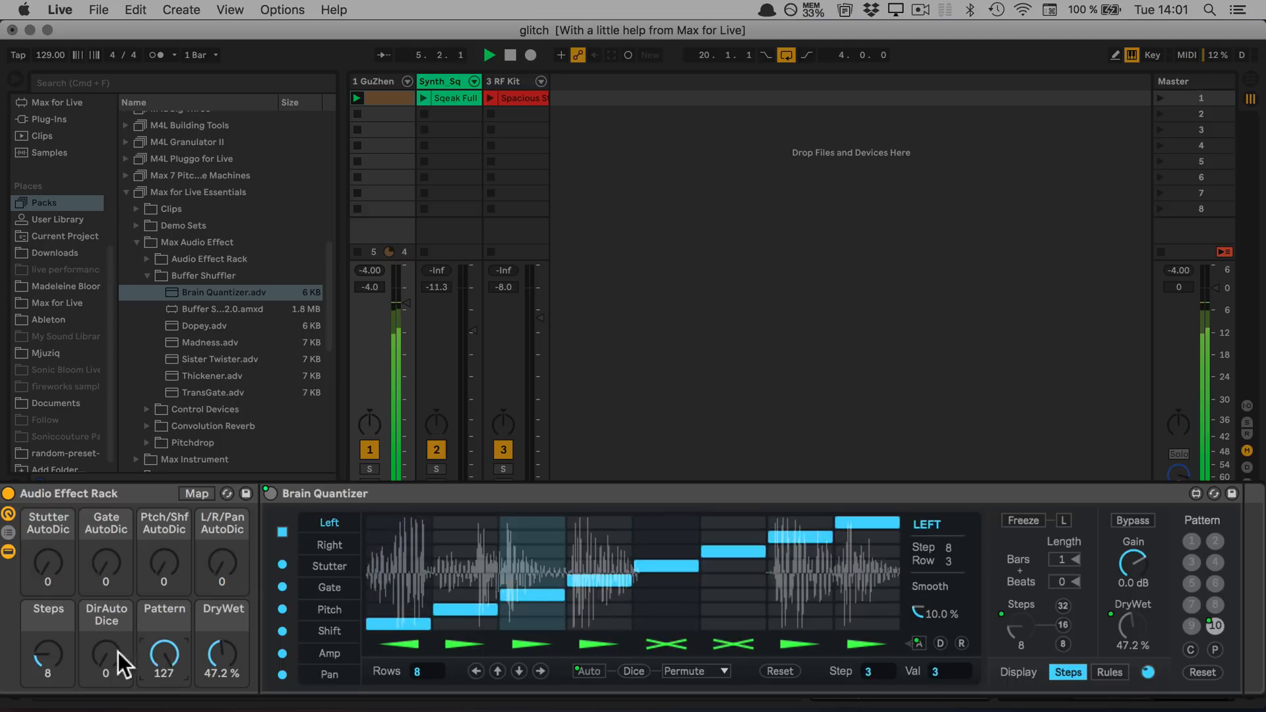
drag(105, 654, 105, 613)
double_click(105, 655)
Raise the Stutter, Gate, Ptch/Shf, L/R/Pan and DirAutoDice macros to 127 during playback and lower the Steps macro to 2
drag(46, 565, 46, 514)
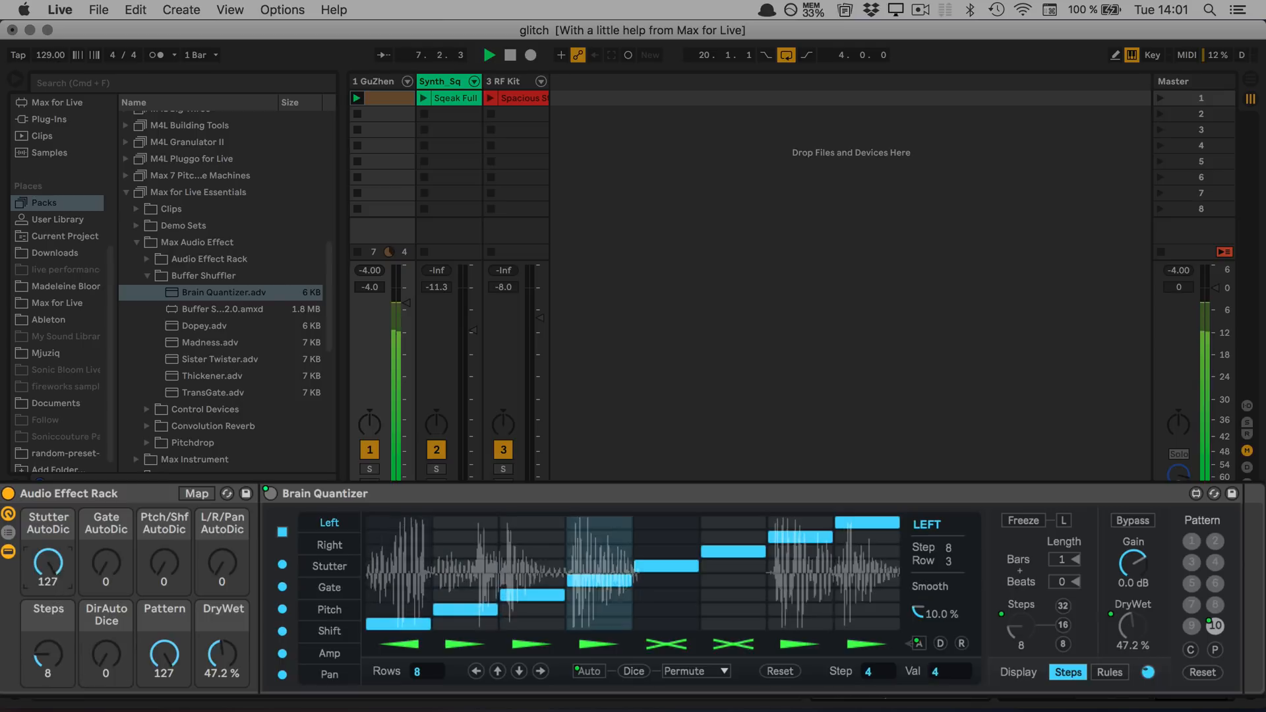
drag(109, 561, 109, 515)
drag(164, 562, 213, 514)
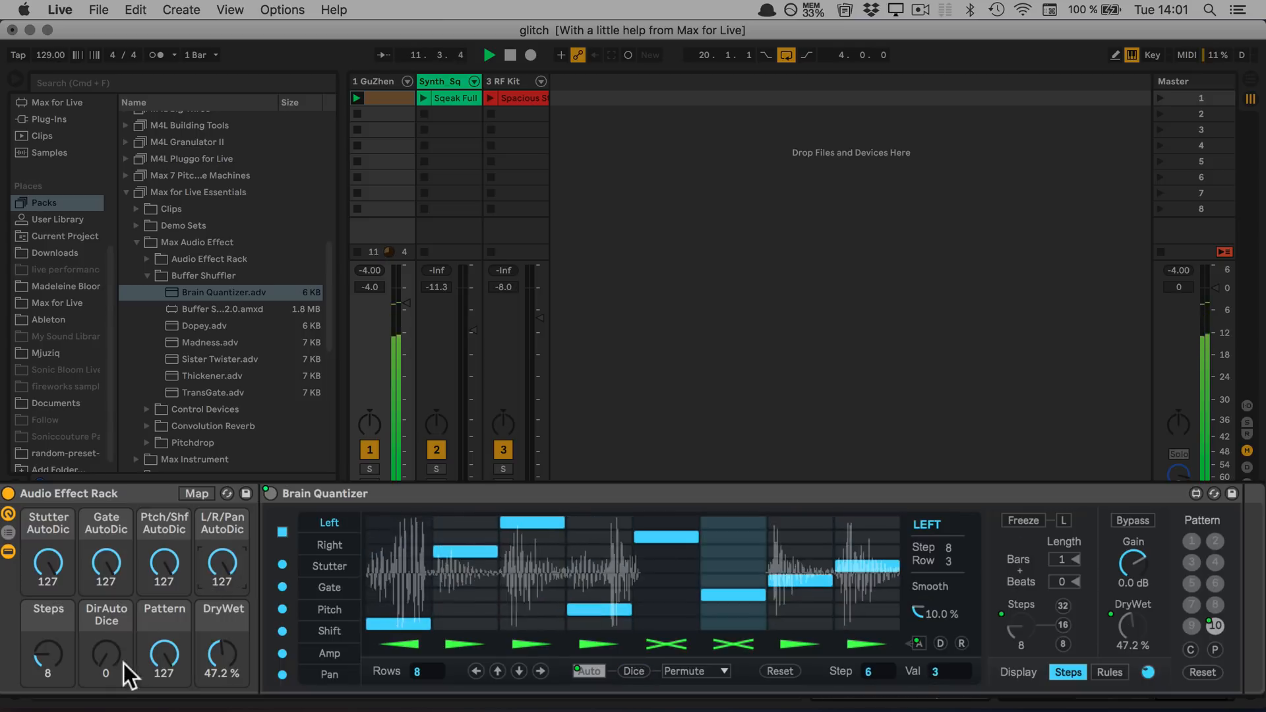
drag(101, 663, 102, 620)
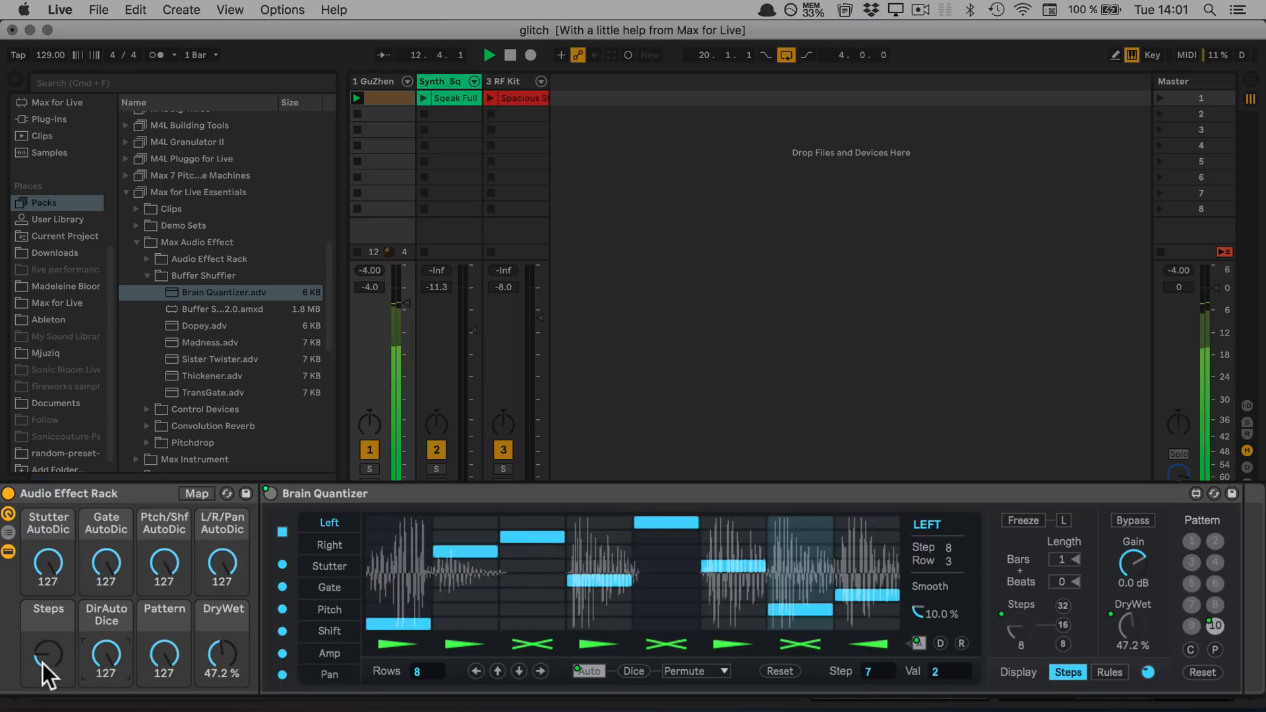
drag(42, 663, 42, 663)
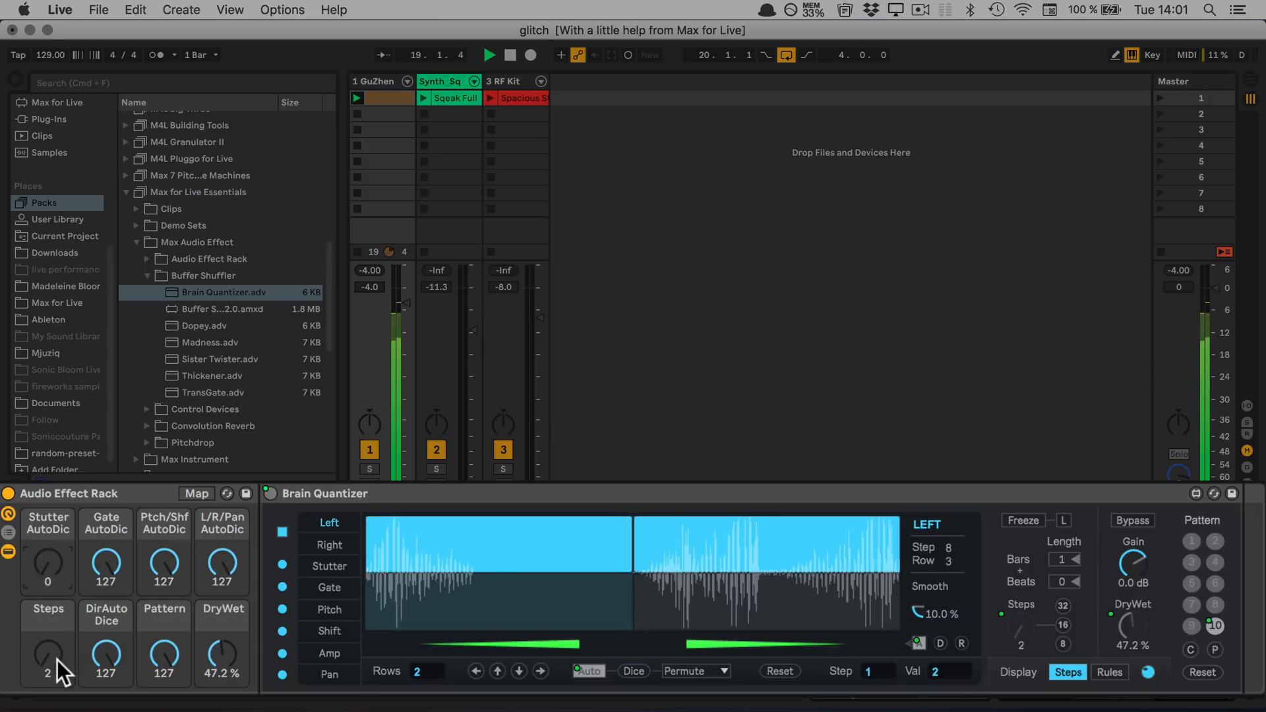
Set the Steps macro to 8 and reset the Stutter, Gate, Ptch/Shf, L/R/Pan and Pattern macros to 0
drag(57, 660, 57, 617)
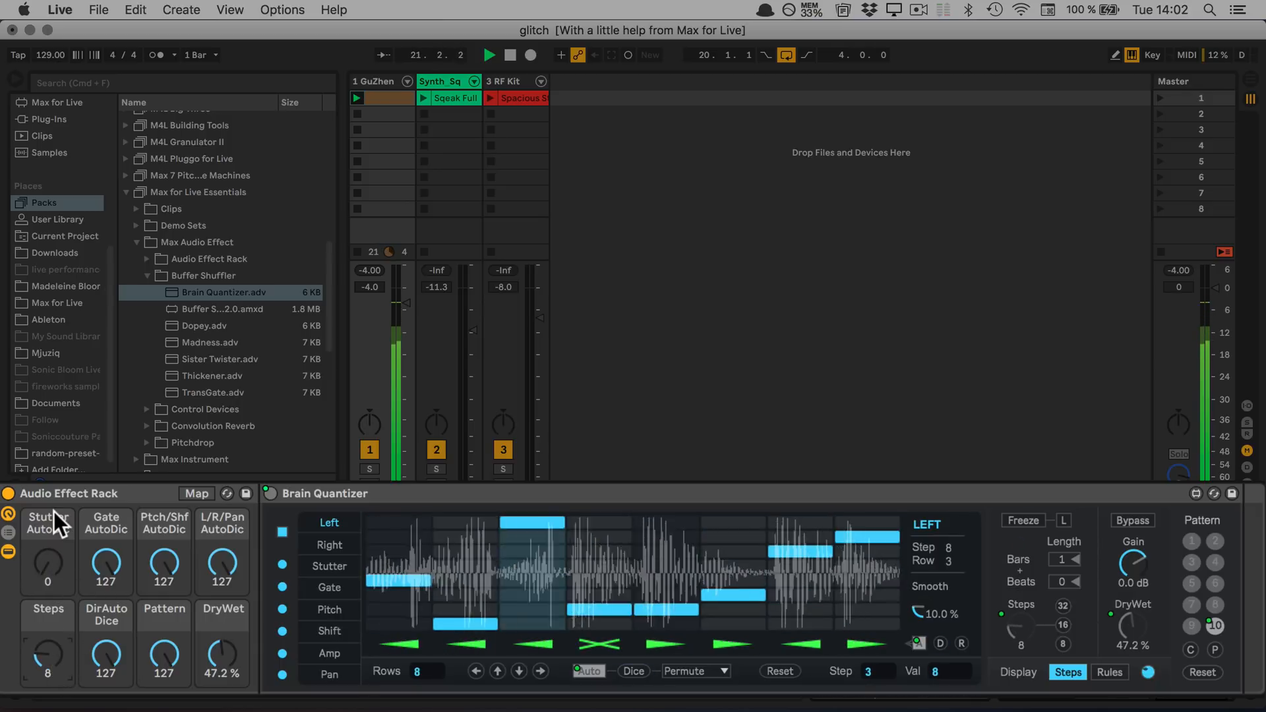
drag(101, 554, 210, 590)
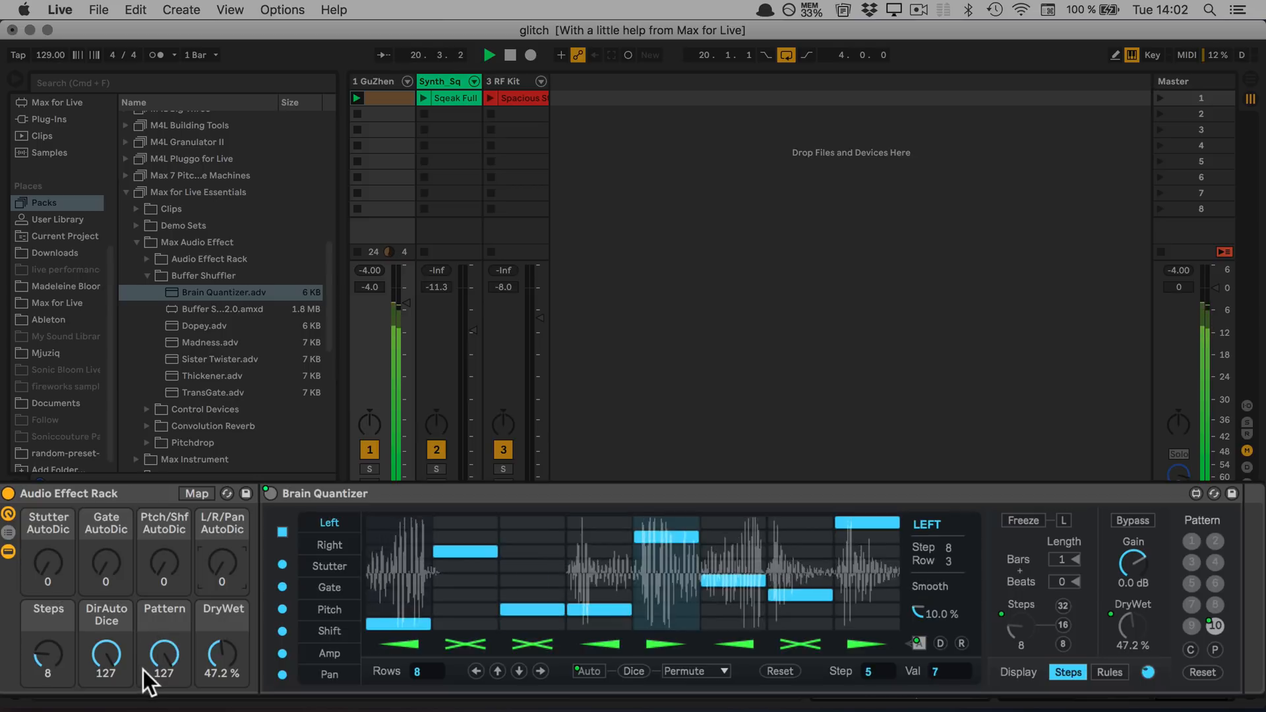
drag(143, 670, 144, 708)
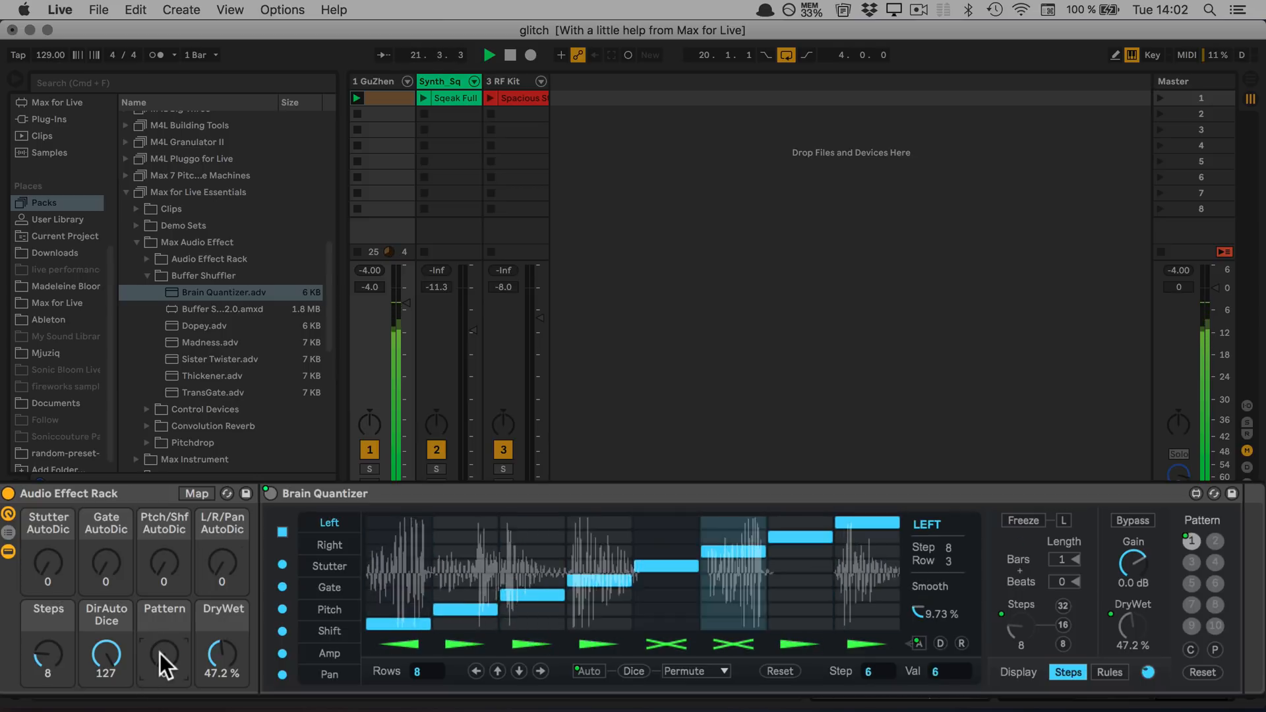
drag(40, 570, 40, 491)
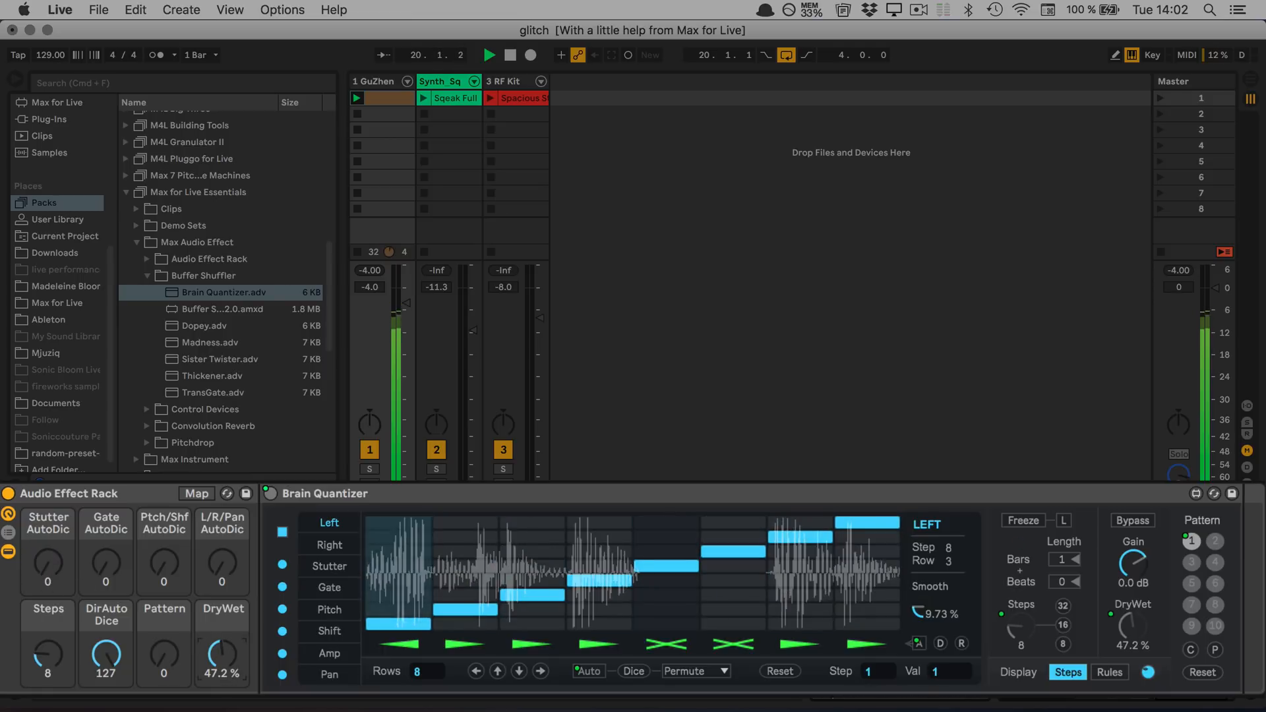
Alternate the DryWet macro repeatedly between 100 % and 0 % during playback
drag(222, 652, 219, 651)
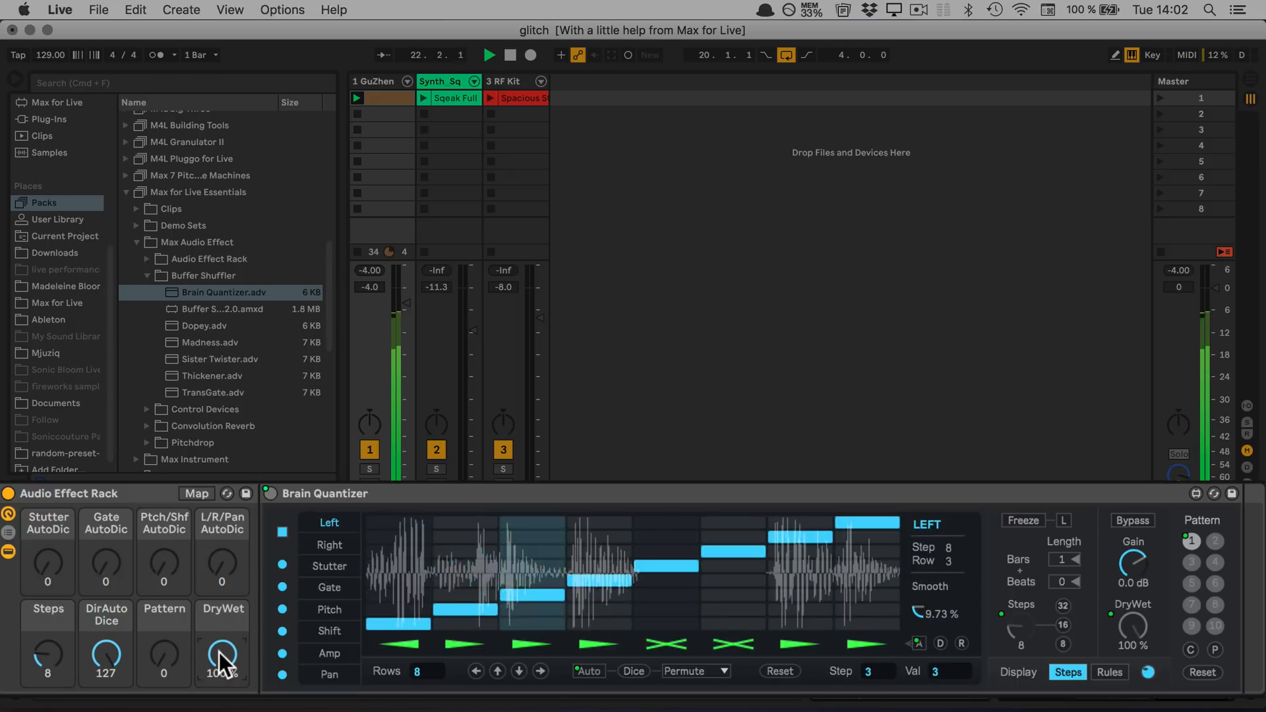
drag(218, 651, 219, 709)
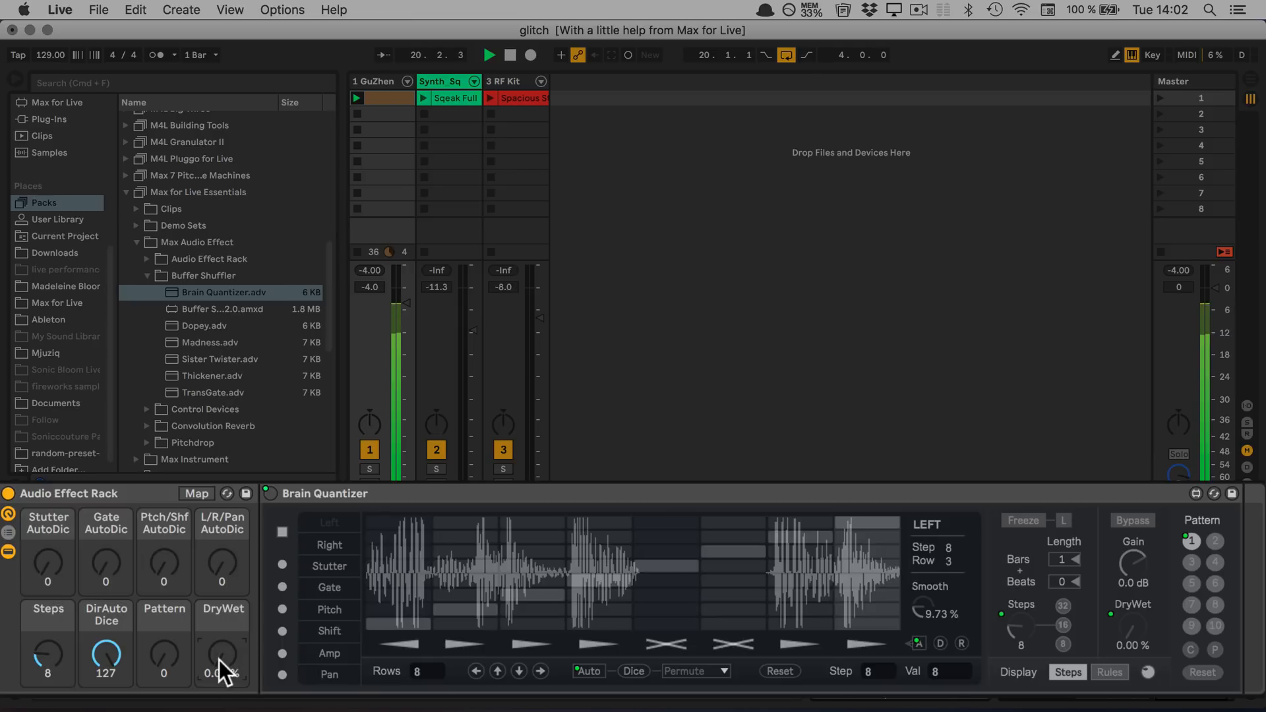
drag(219, 659, 219, 602)
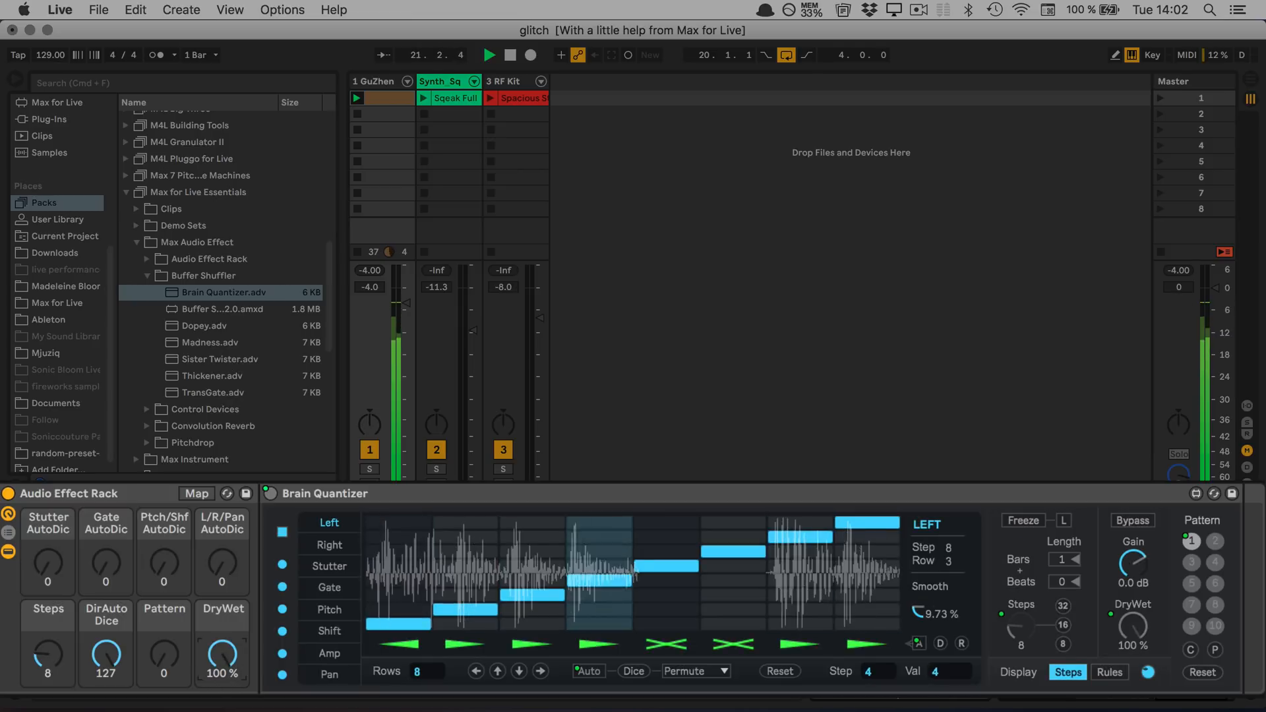
drag(219, 659, 219, 709)
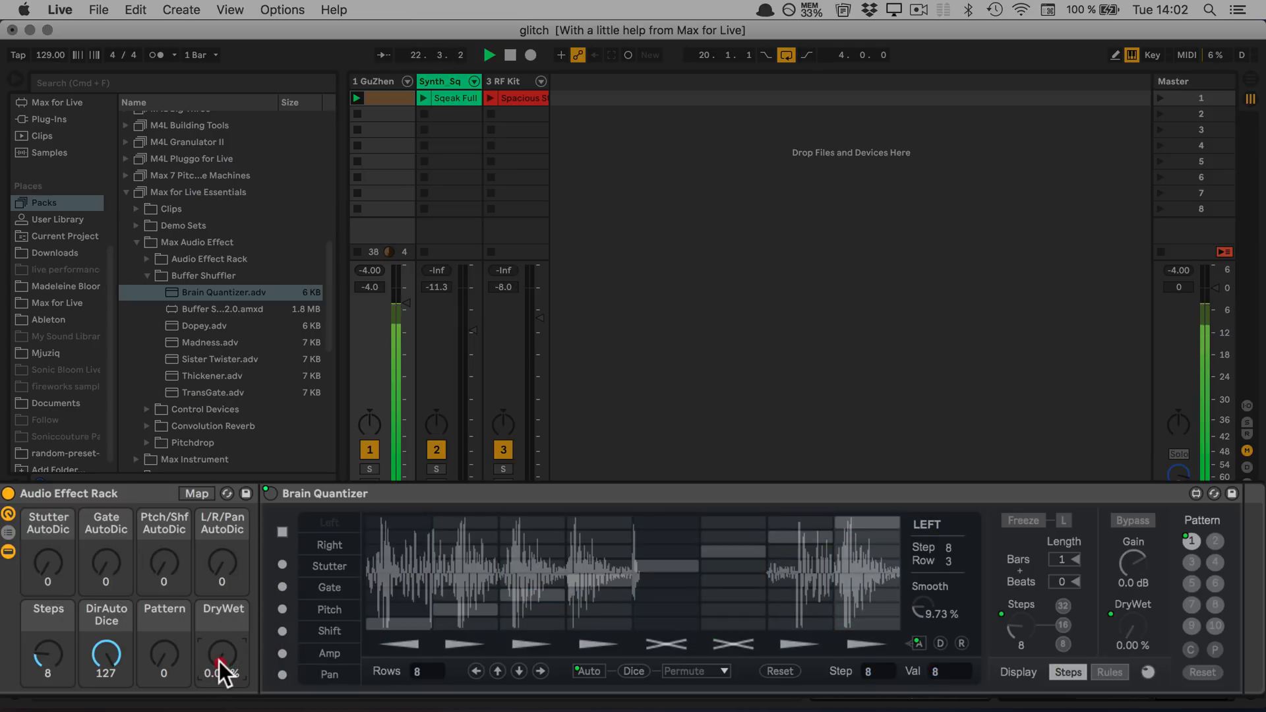
drag(219, 661, 218, 603)
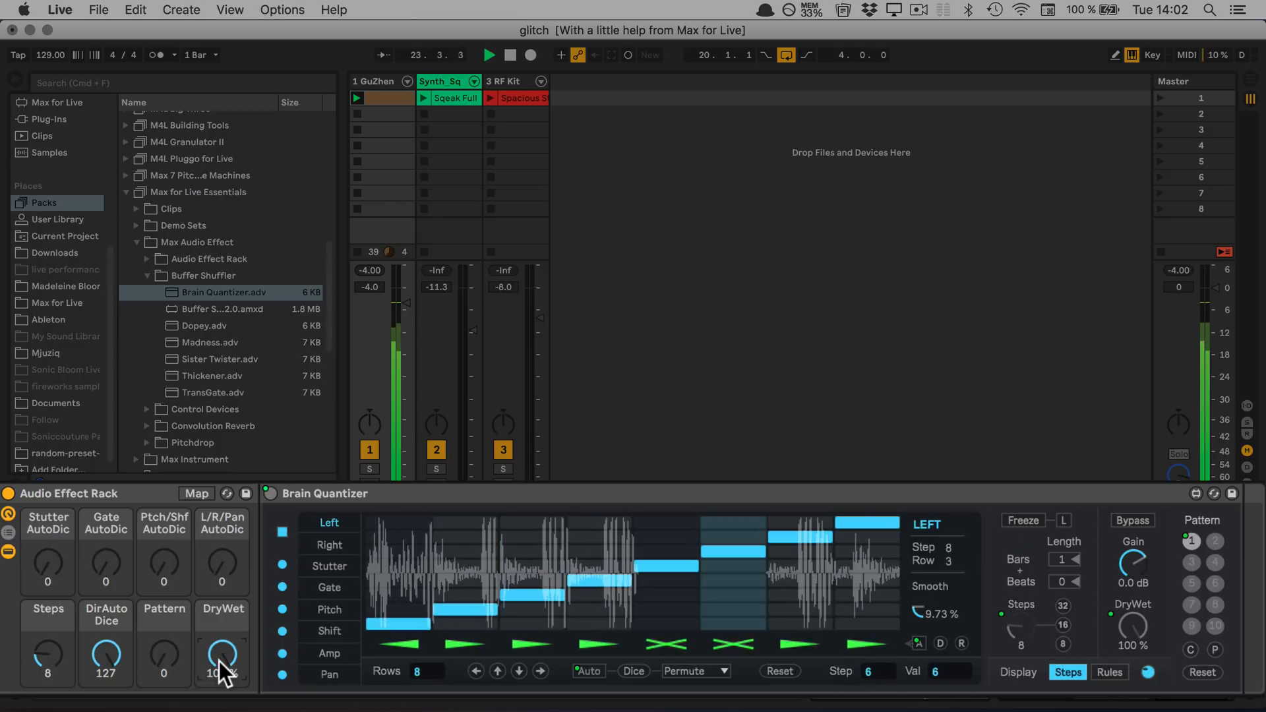
drag(219, 660, 219, 709)
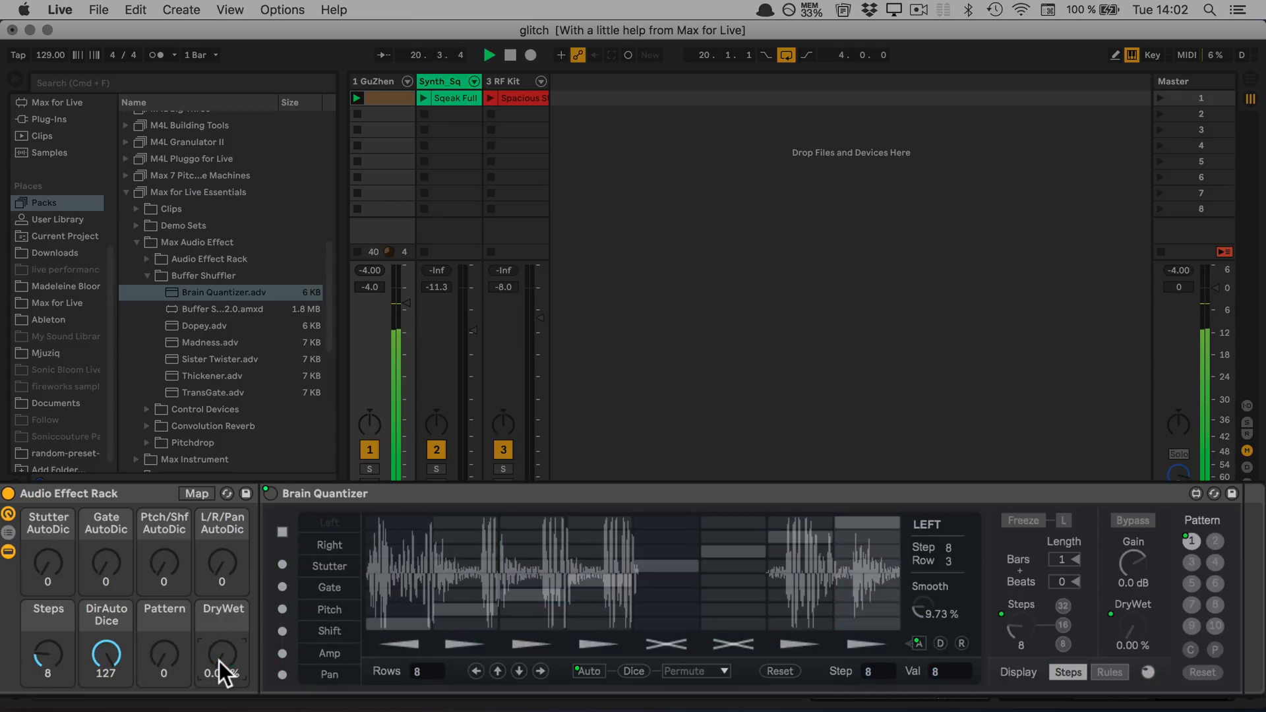
Set the Steps macro to 2 and the DryWet macro to 43.3 %
click(219, 660)
drag(41, 658, 40, 653)
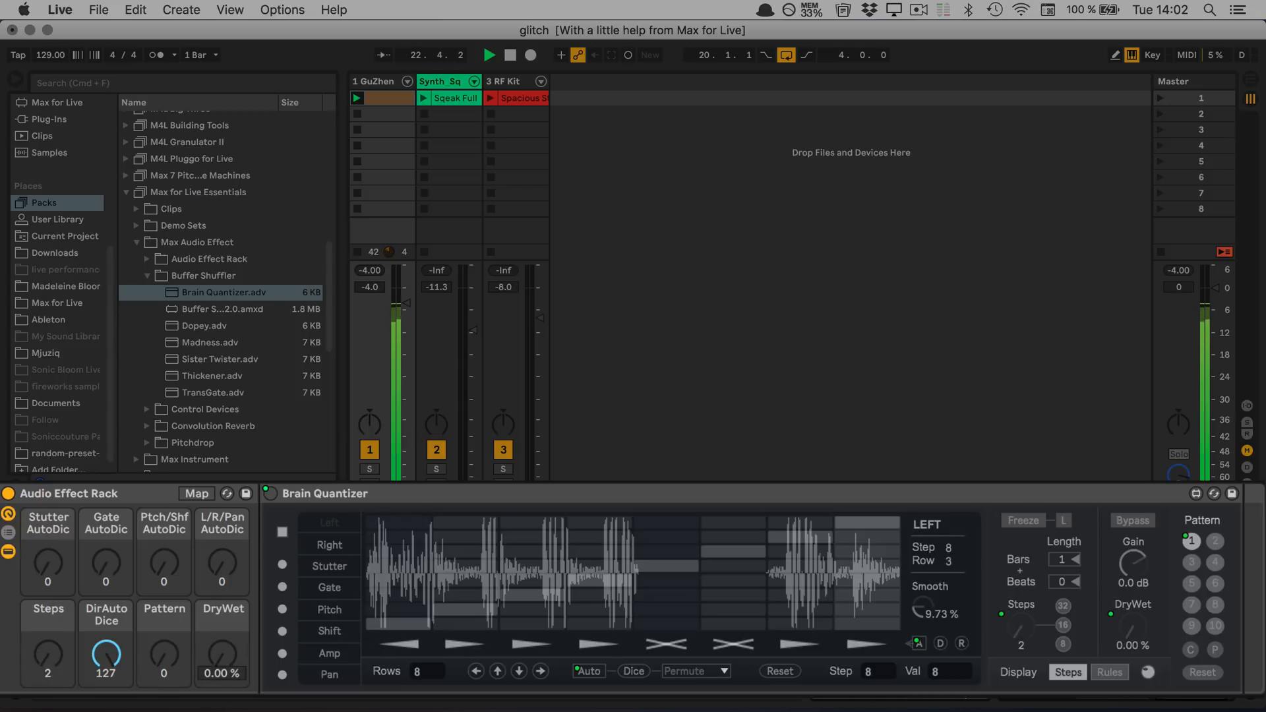
drag(219, 660, 218, 658)
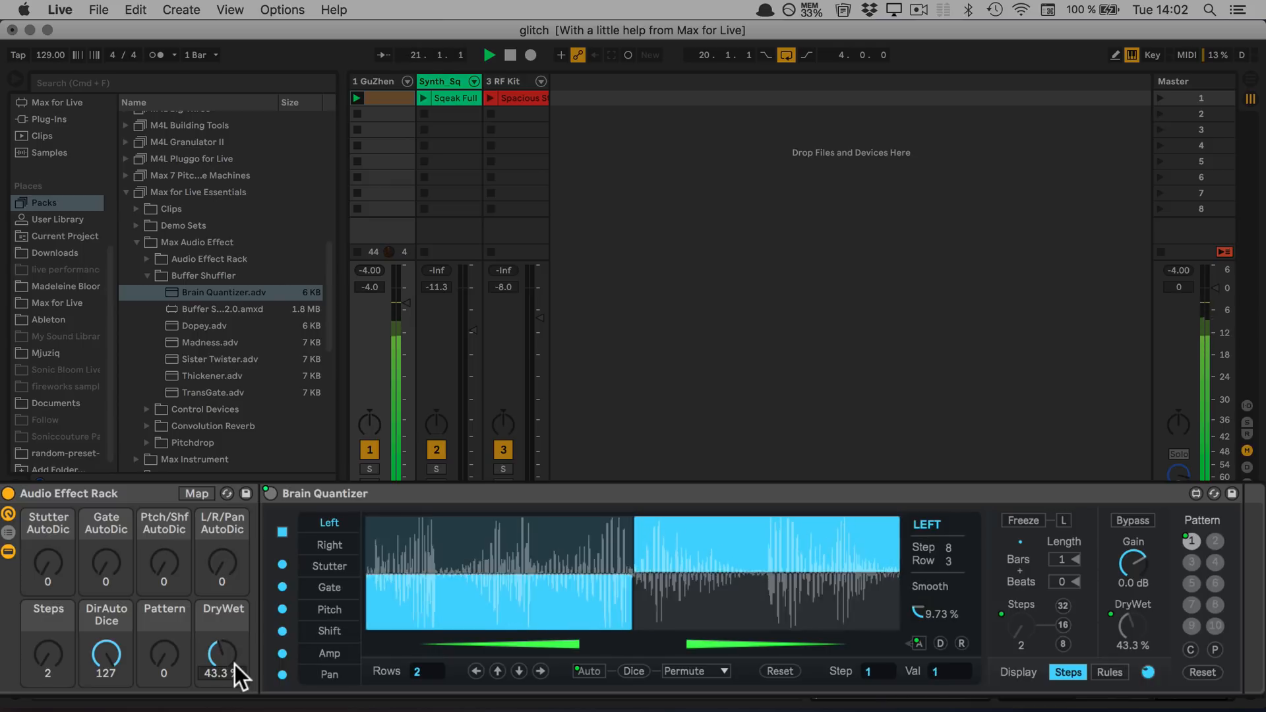
Raise the Gate, Ptch/Shf, L/R/Pan and Stutter AutoDic macros to 127, and stop playback
click(108, 646)
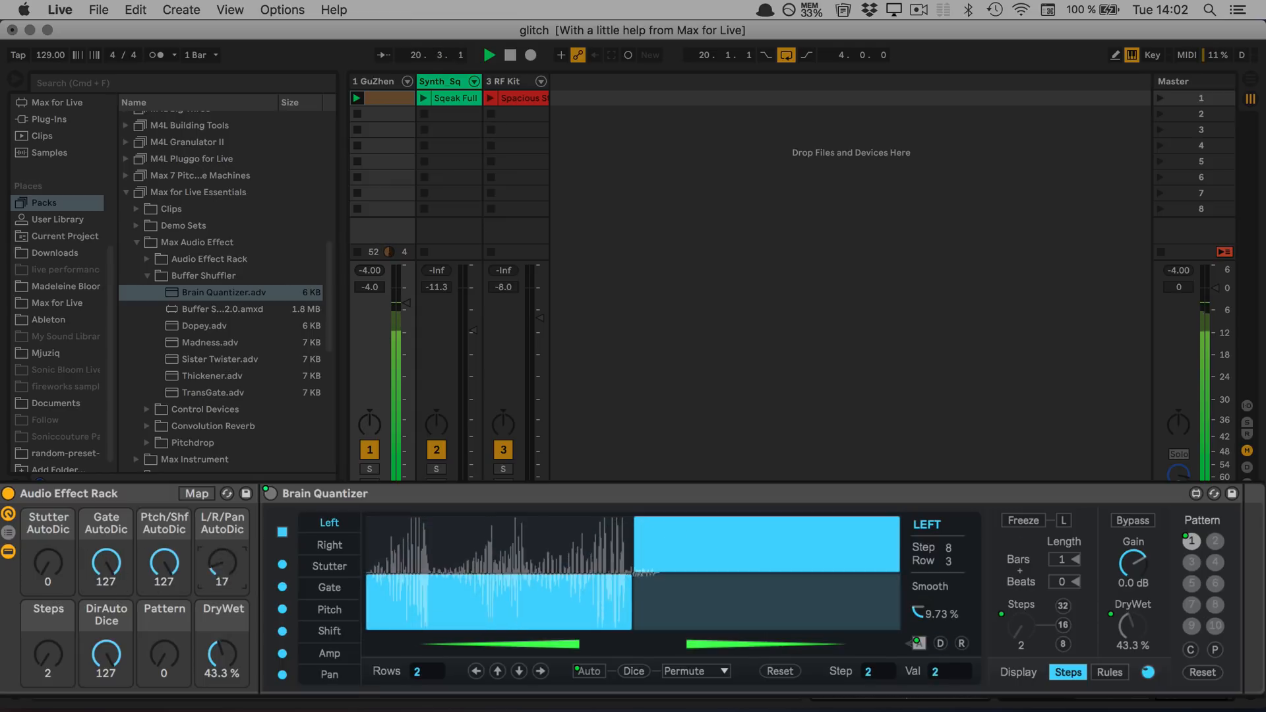
drag(222, 563, 222, 492)
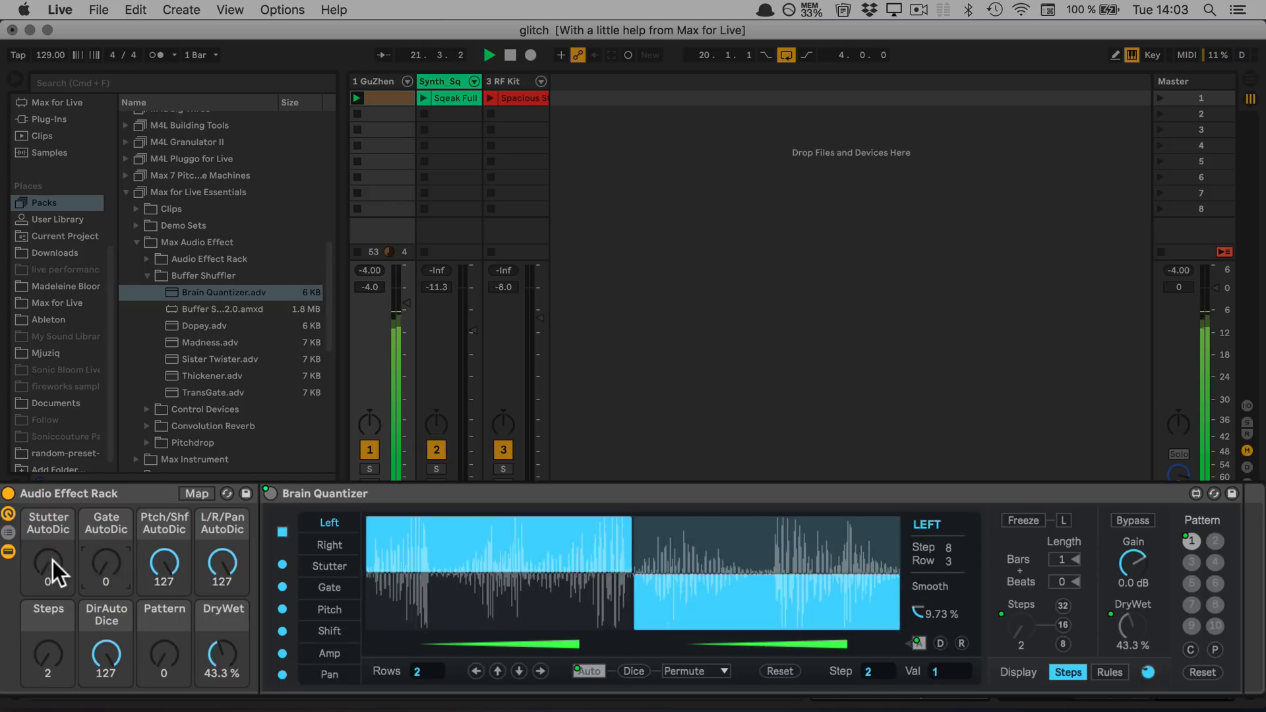
drag(53, 561, 54, 495)
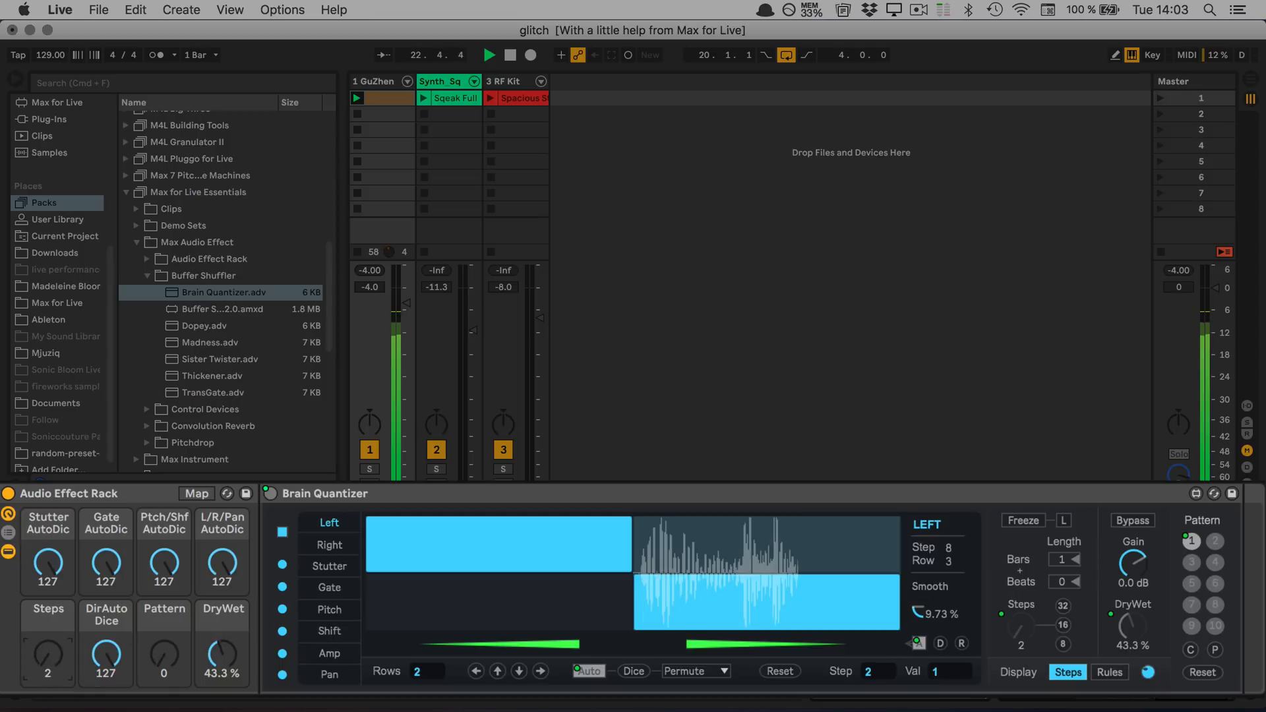
key(space)
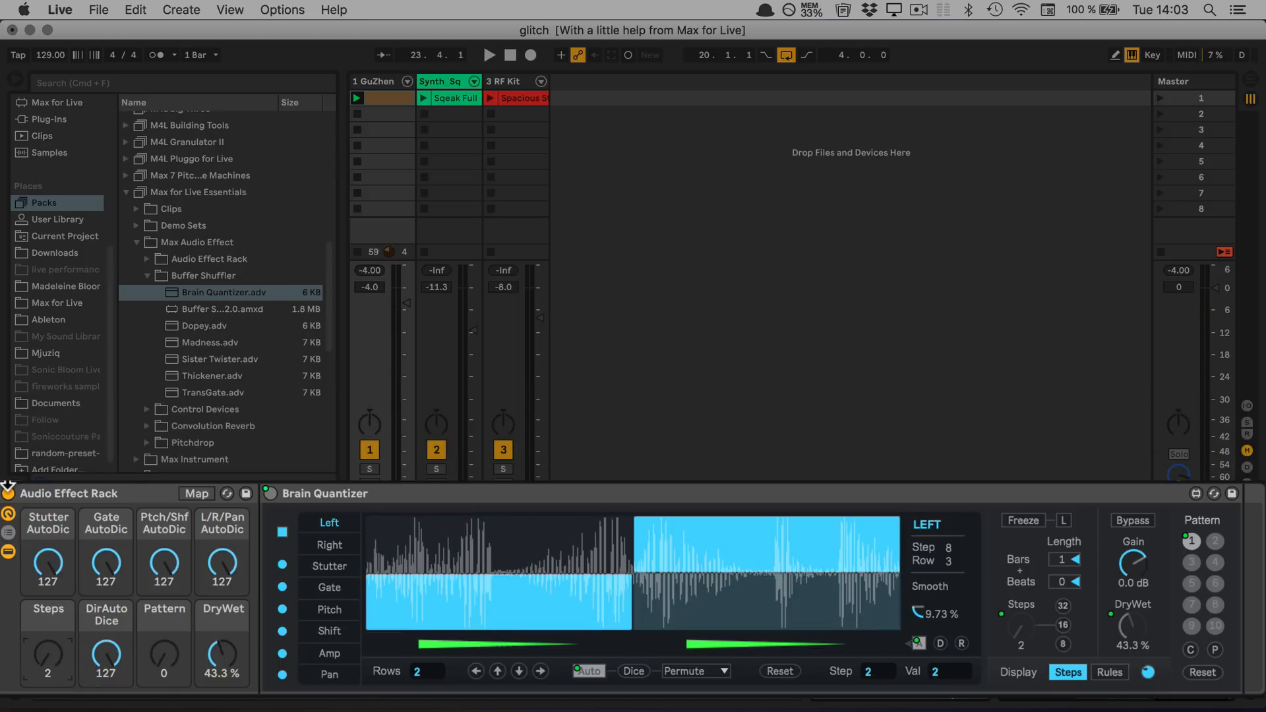
Move the Audio Effect Rack onto the Synth_Sq track and launch that track's clip
drag(53, 501, 456, 132)
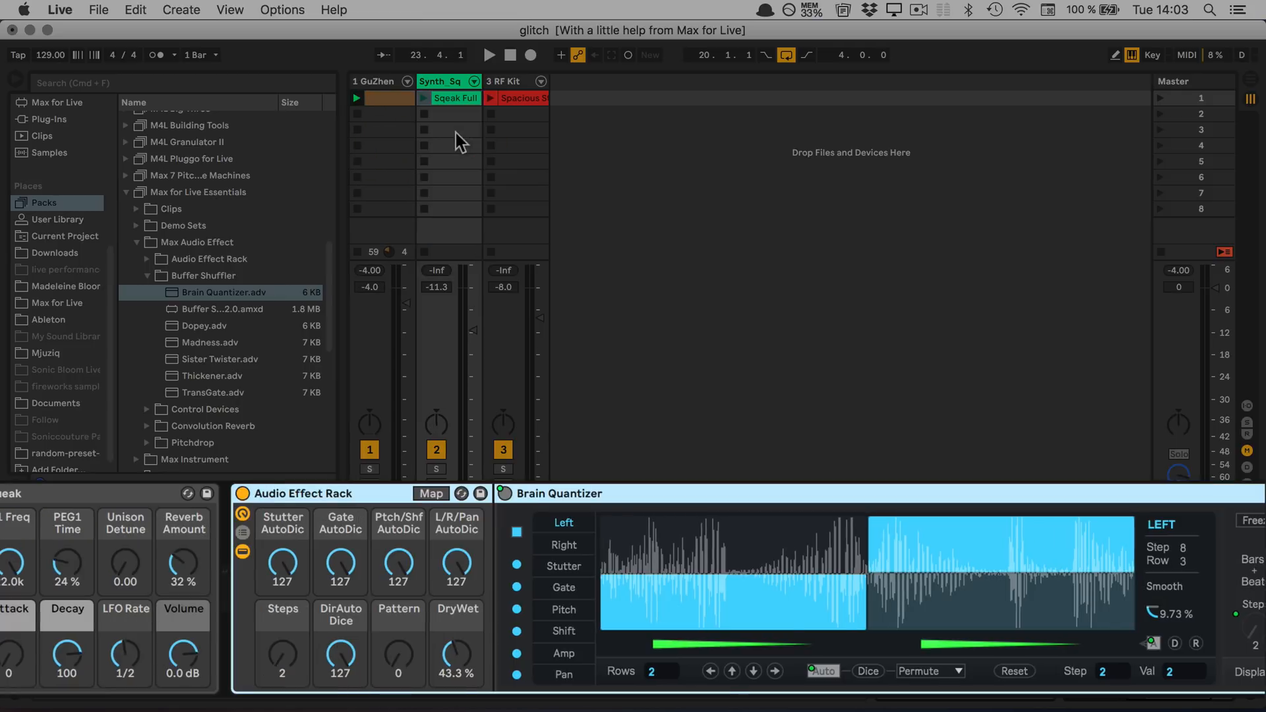
click(423, 99)
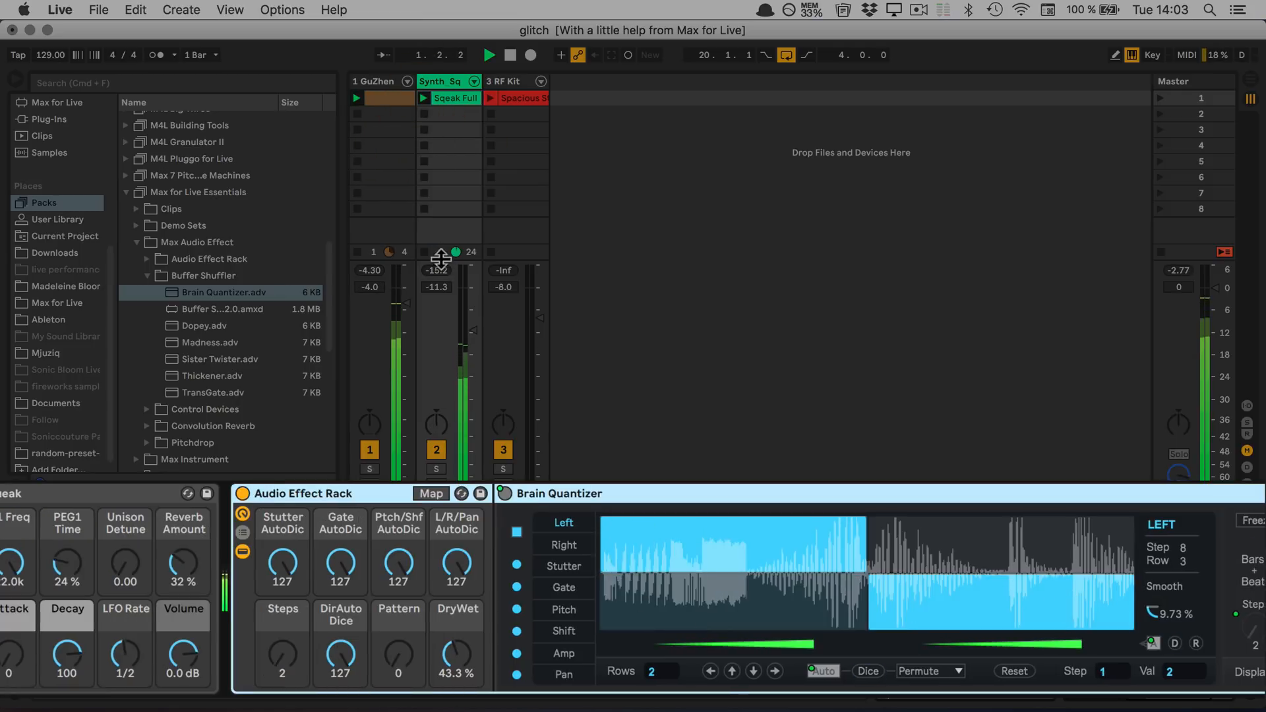
Switch the rack off and back on for comparison, and raise its DryWet macro to 100 %
click(241, 493)
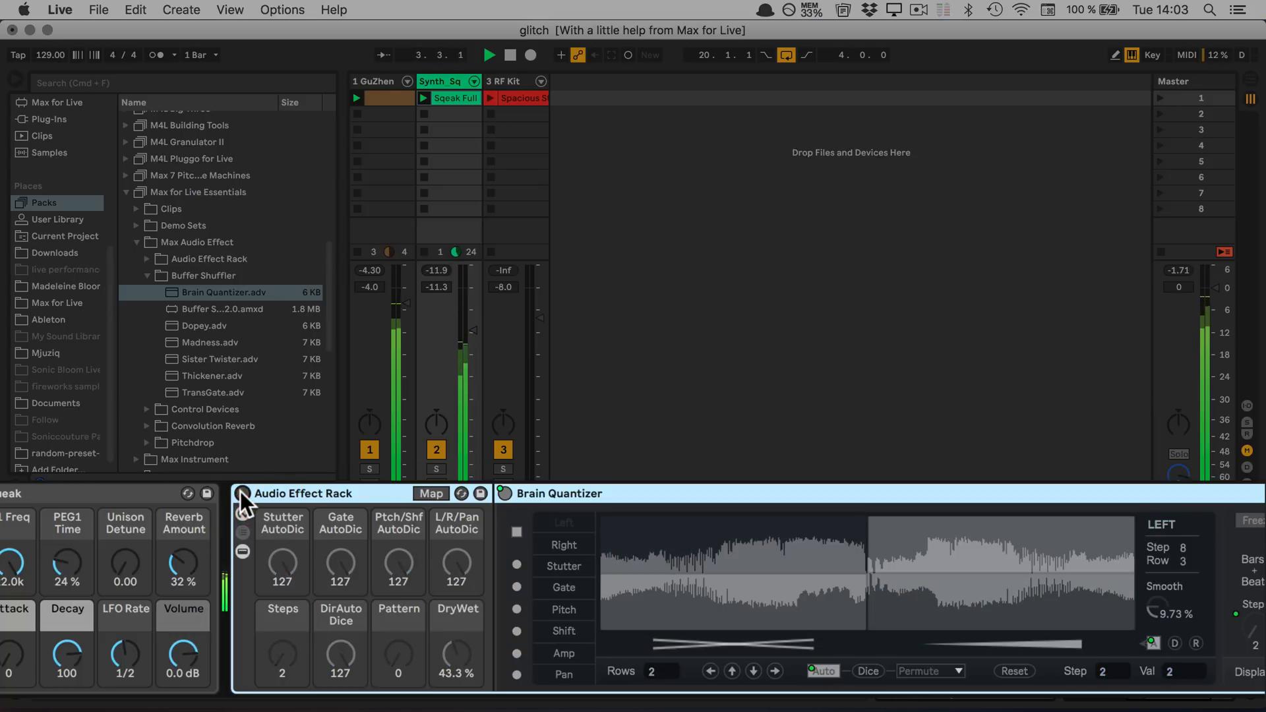
click(241, 493)
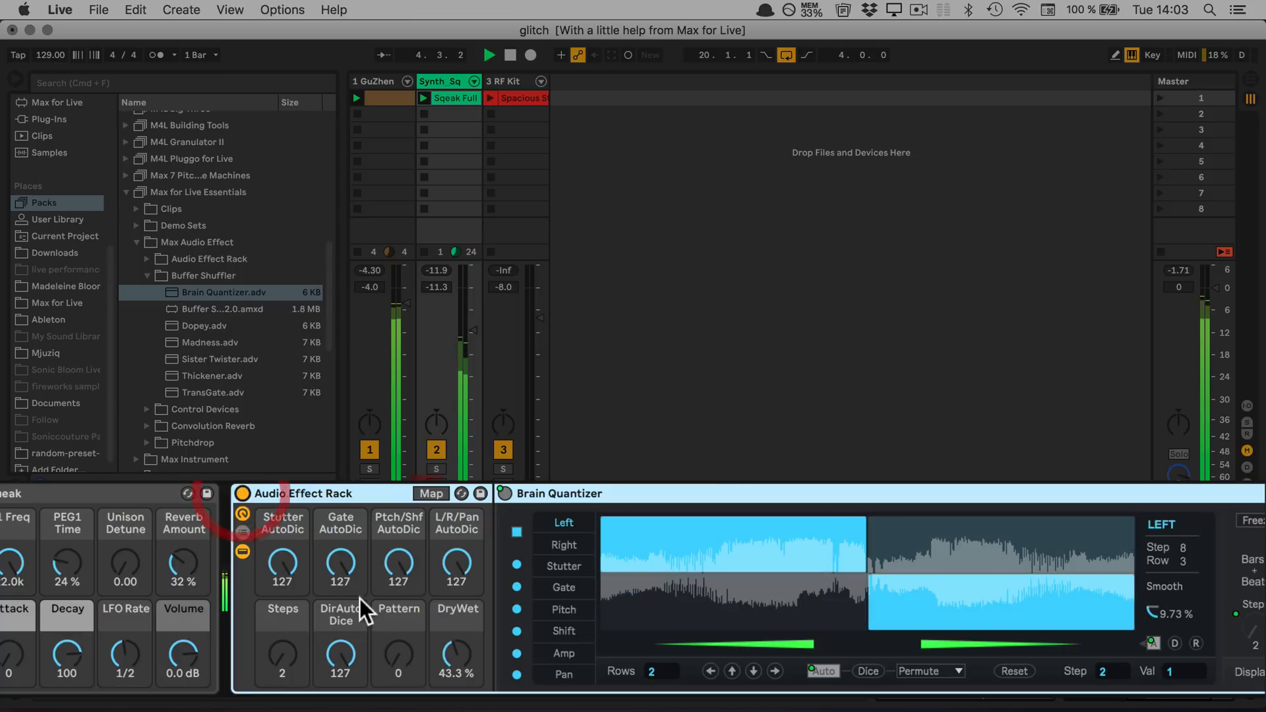
drag(442, 658, 441, 580)
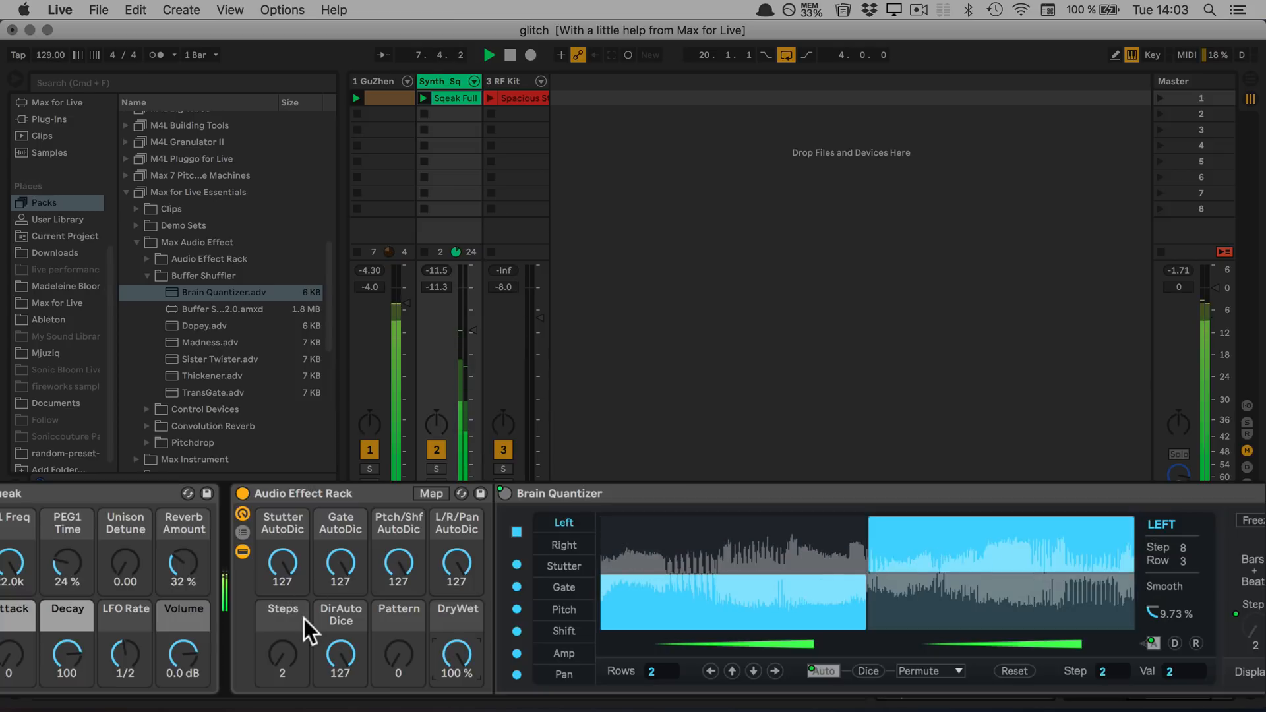
Audition the rack on the synth with the Steps macro at 3, and raise it to 4
mouse_move(341, 652)
mouse_down()
mouse_move(340, 677)
mouse_move(340, 653)
mouse_up()
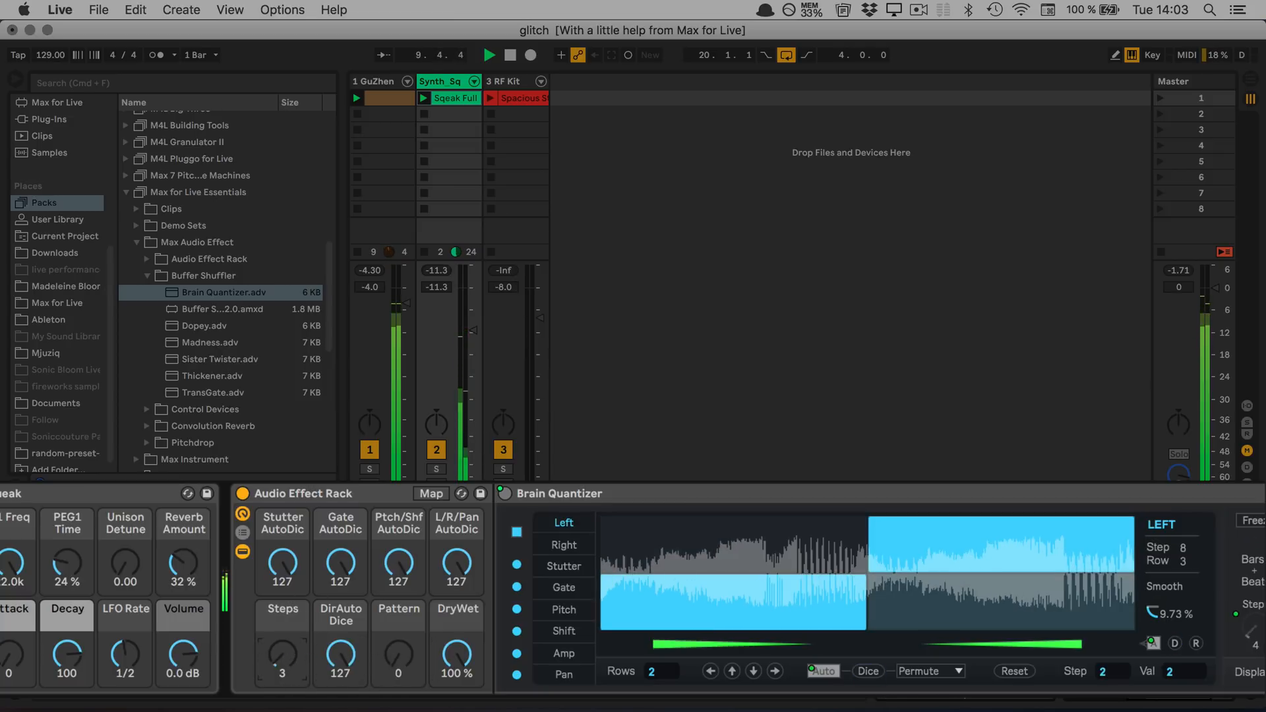
mouse_move(284, 653)
mouse_down()
mouse_move(283, 639)
mouse_move(284, 651)
mouse_up()
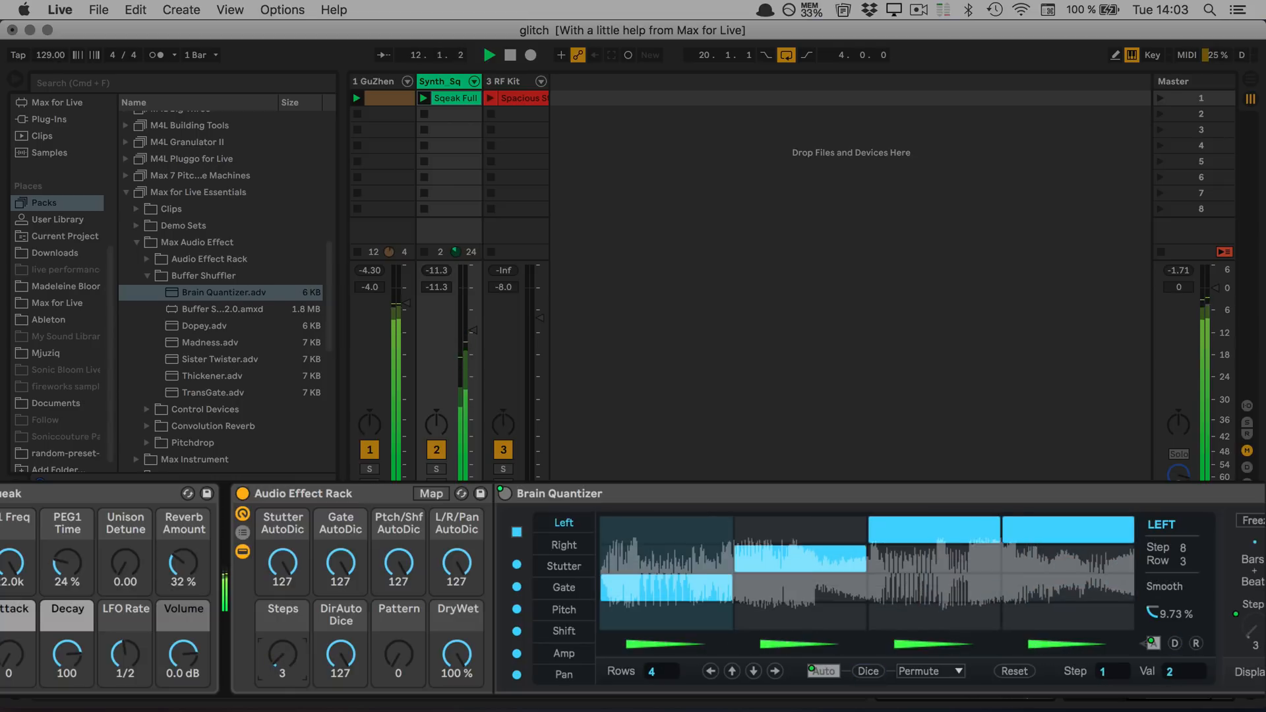
drag(340, 564, 397, 559)
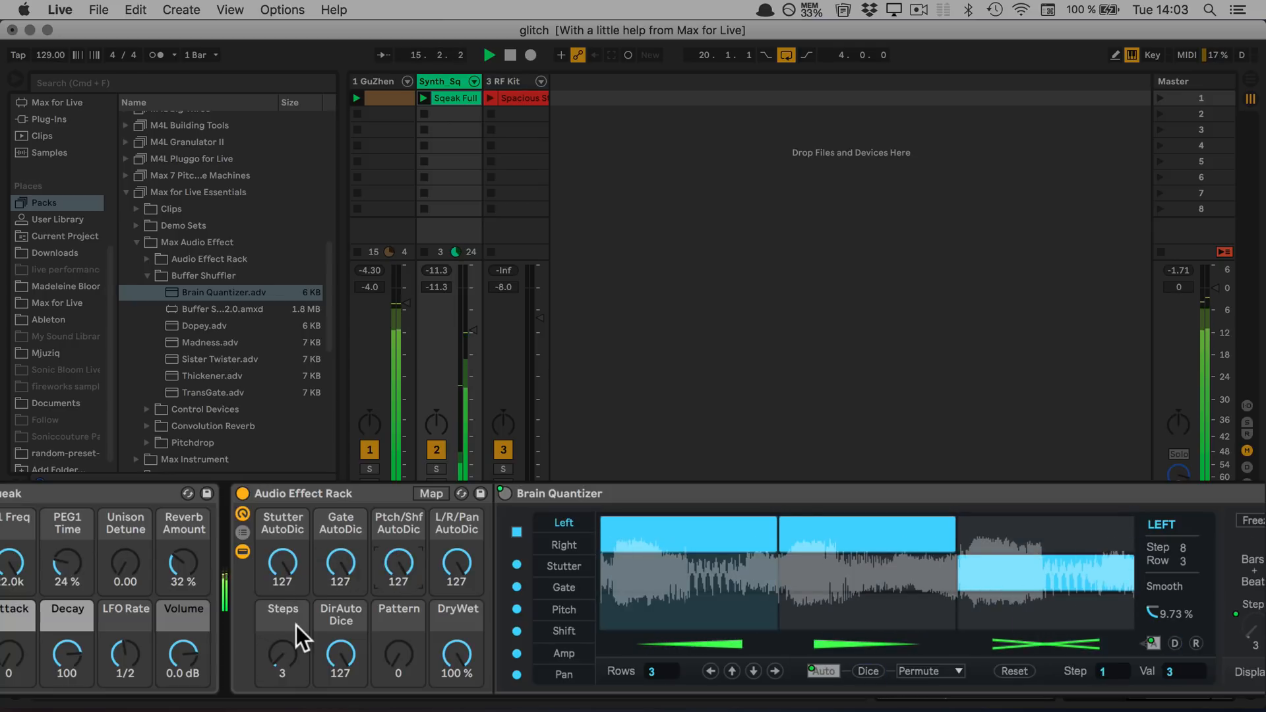
drag(273, 662, 273, 649)
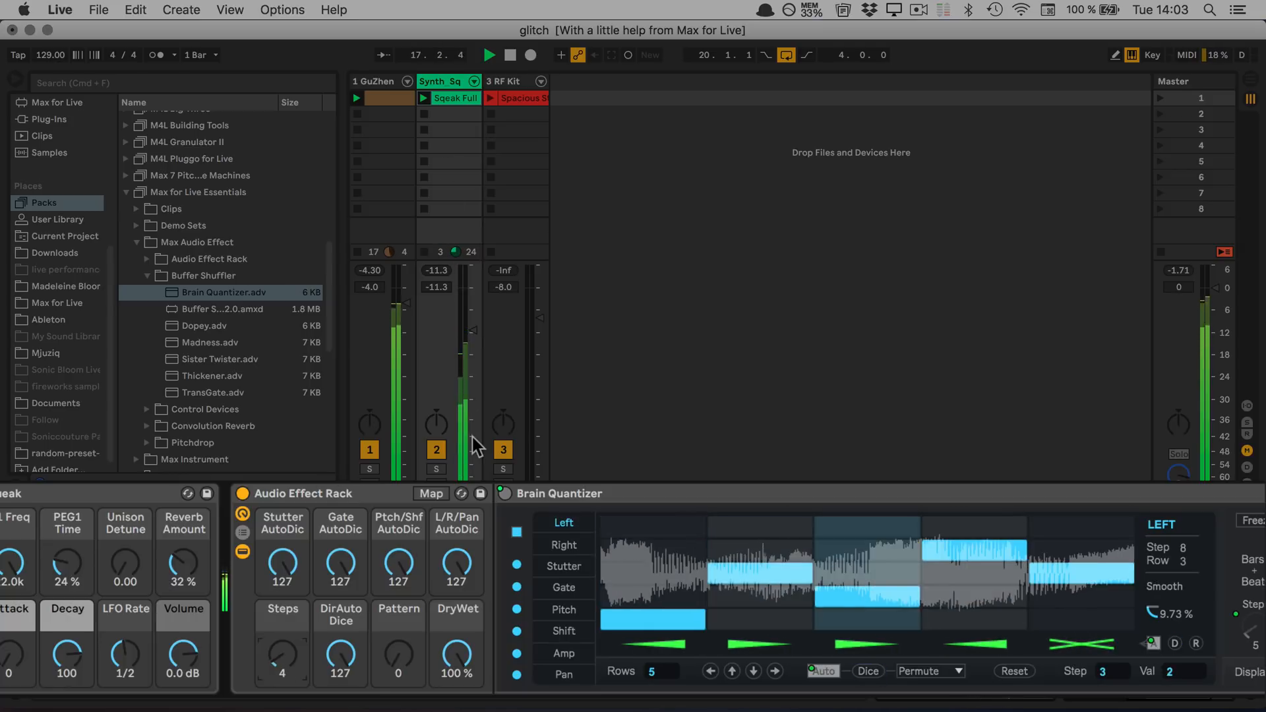
Move the Audio Effect Rack onto the 3 RF Kit track and launch that track's clip
click(300, 492)
drag(300, 491, 515, 212)
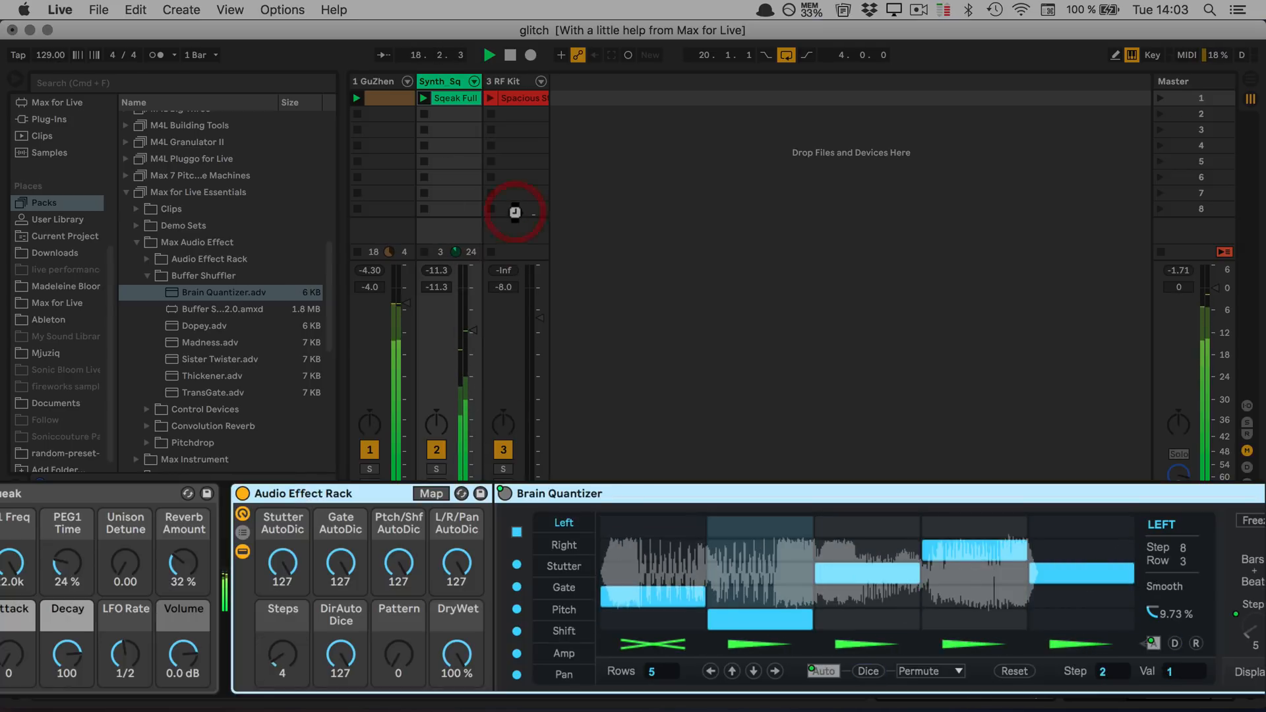
click(491, 99)
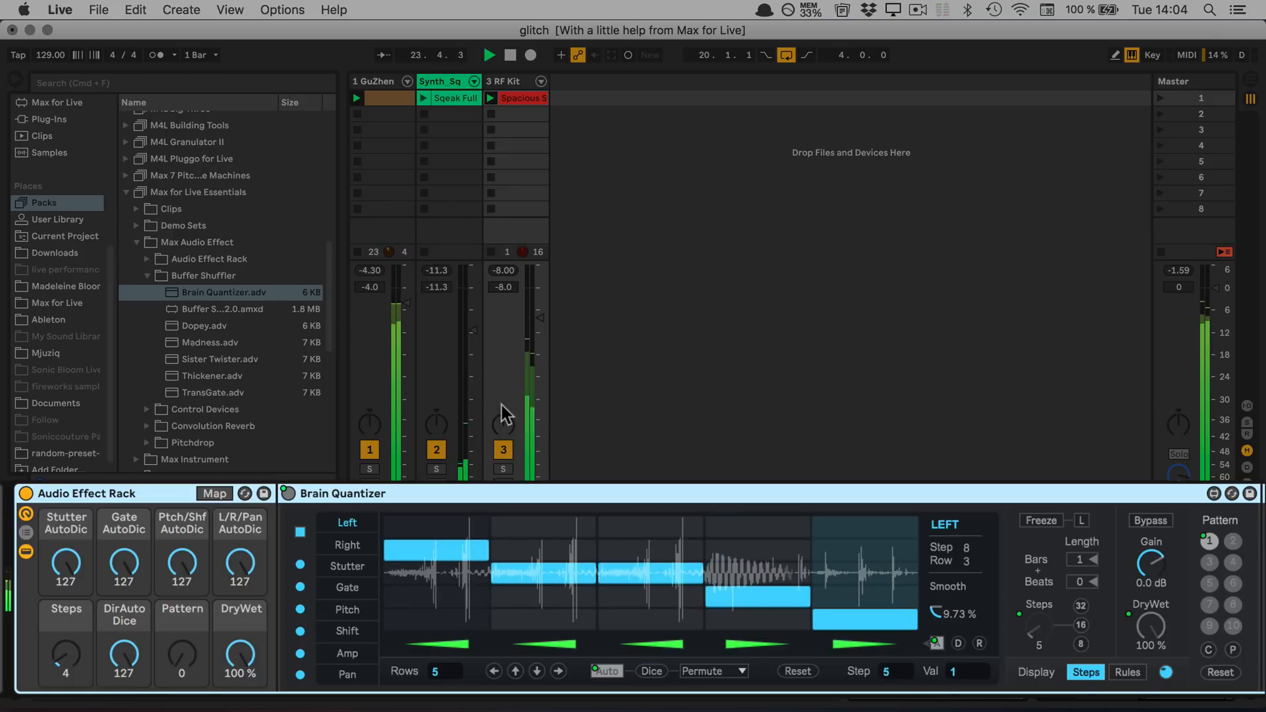
Solo the 3 RF Kit track and switch its rack off and back on for comparison
click(502, 469)
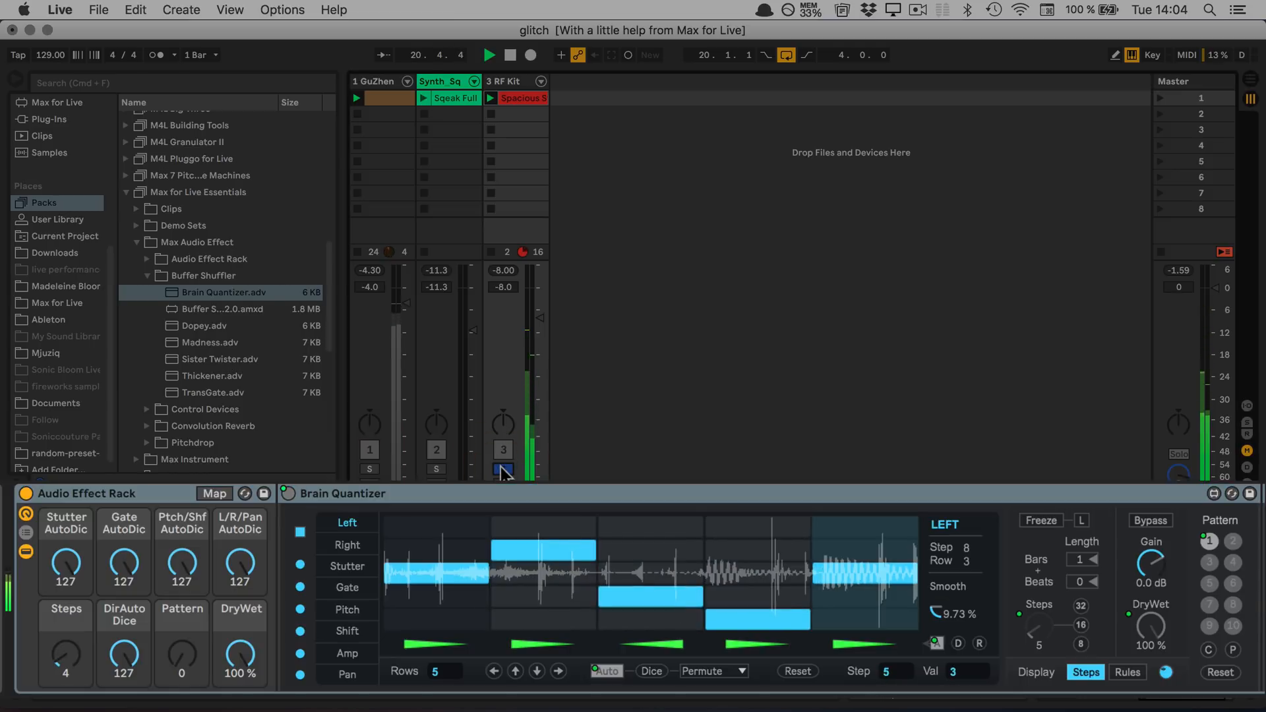
click(24, 492)
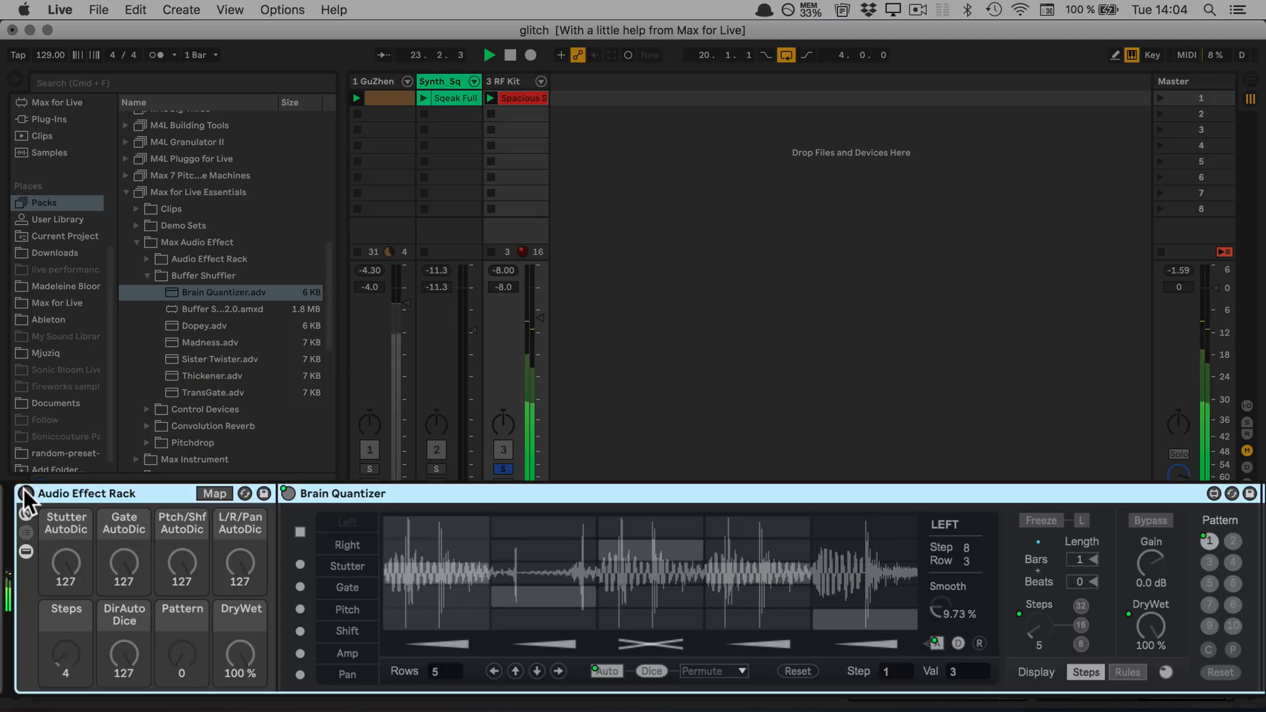
click(24, 493)
Adjust the DryWet macro to 51.2 %, Pattern to 21 and Gate AutoDic to 125 during playback
mouse_move(240, 655)
mouse_down()
mouse_move(240, 709)
mouse_move(240, 654)
mouse_up()
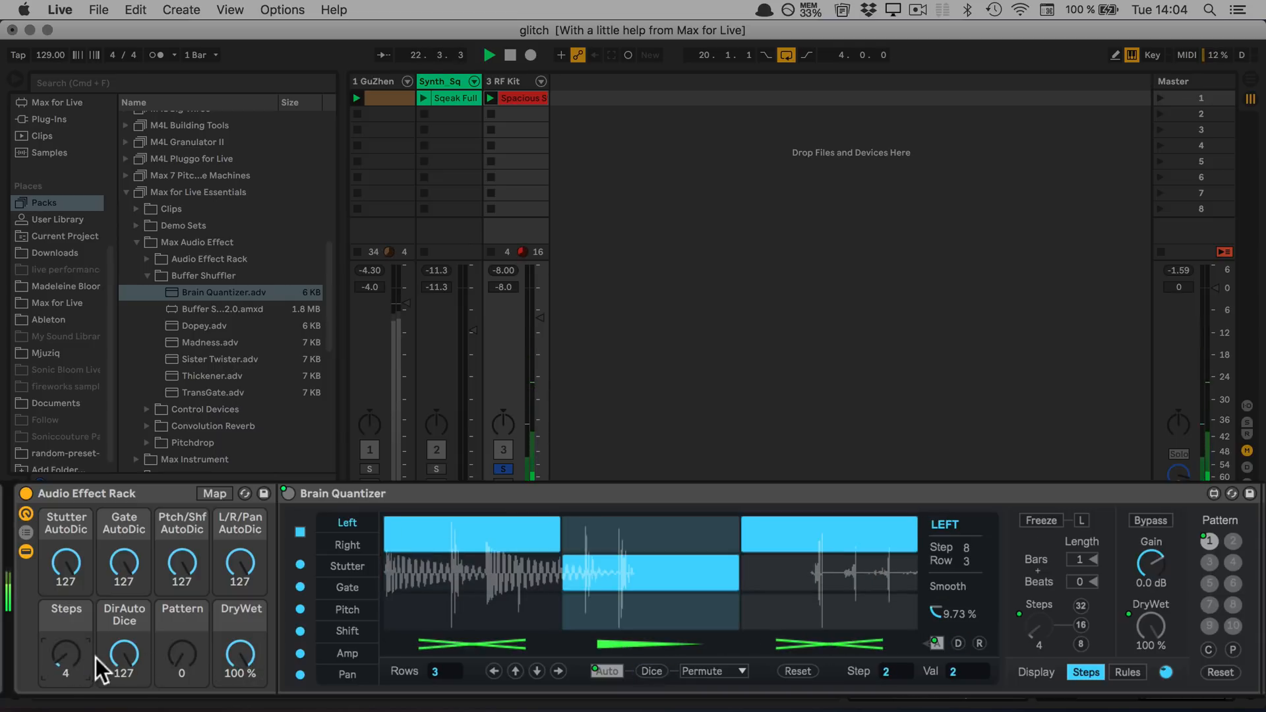
drag(240, 655, 179, 659)
mouse_move(141, 585)
mouse_down()
mouse_move(141, 612)
mouse_move(141, 586)
mouse_up()
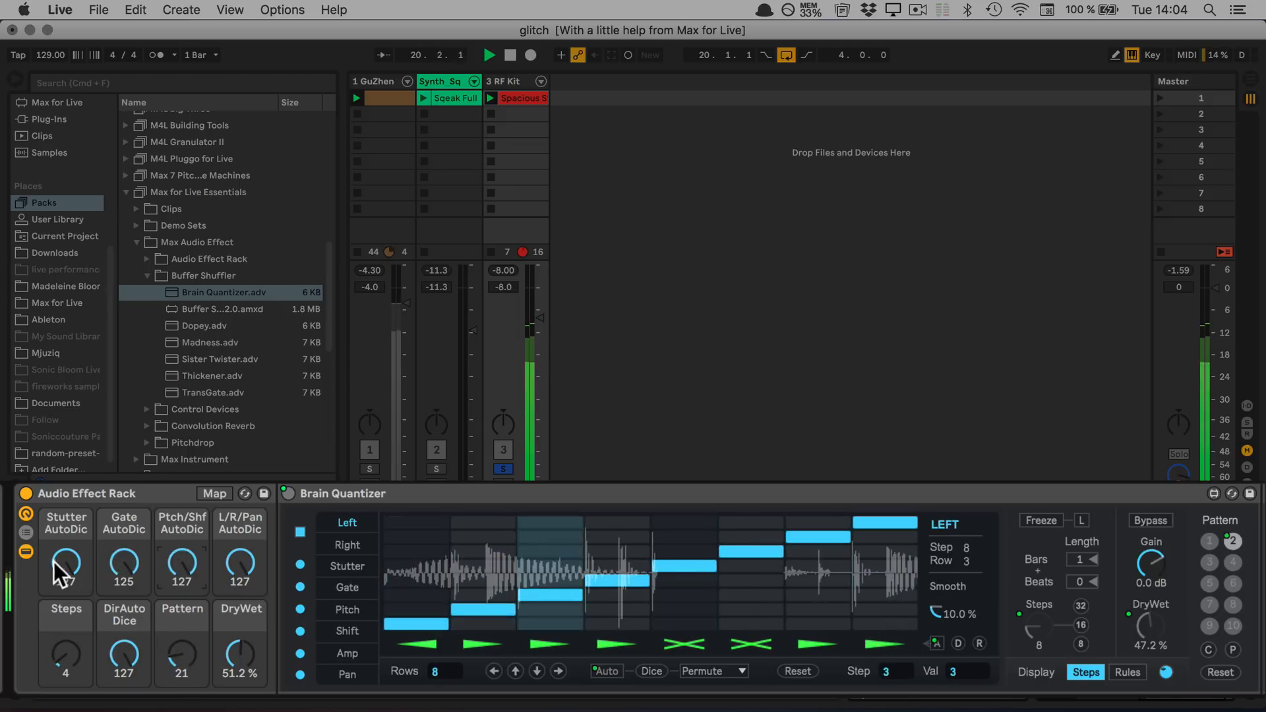
Set the Stutter AutoDic macro to 0, Ptch/Shf to 94 and L/R/Pan to 100
drag(58, 571, 58, 608)
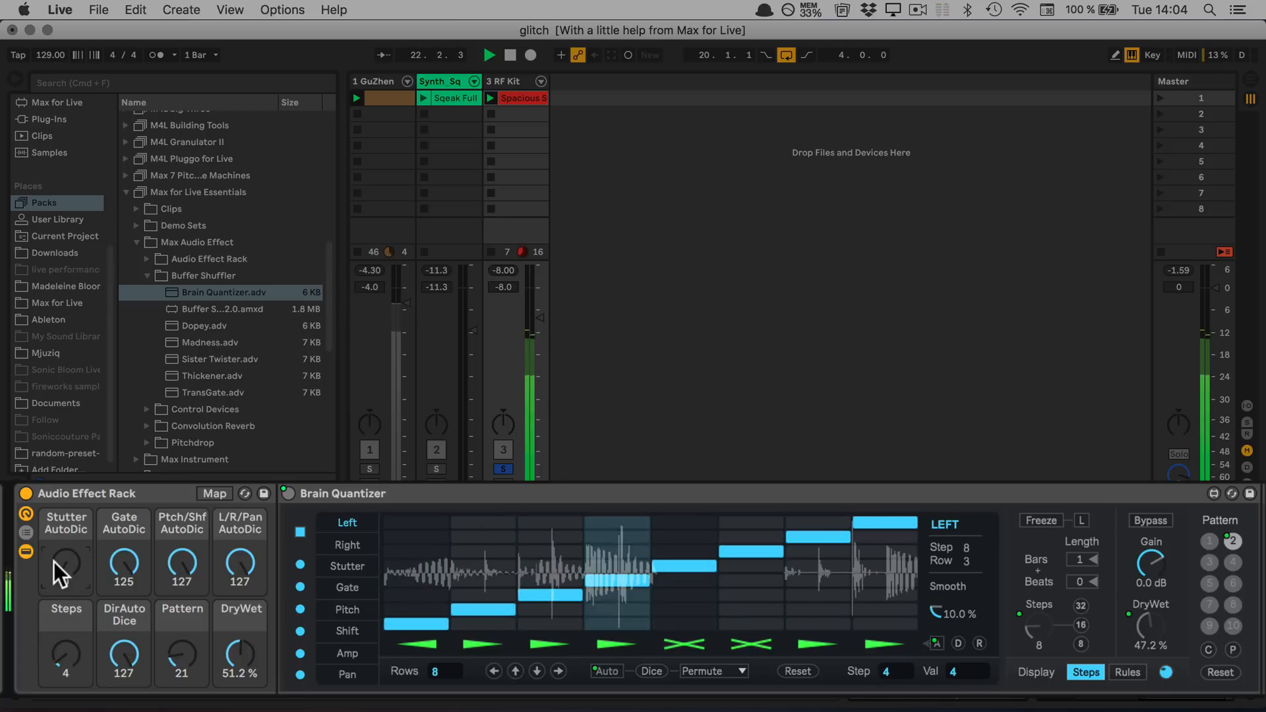
drag(55, 562, 55, 597)
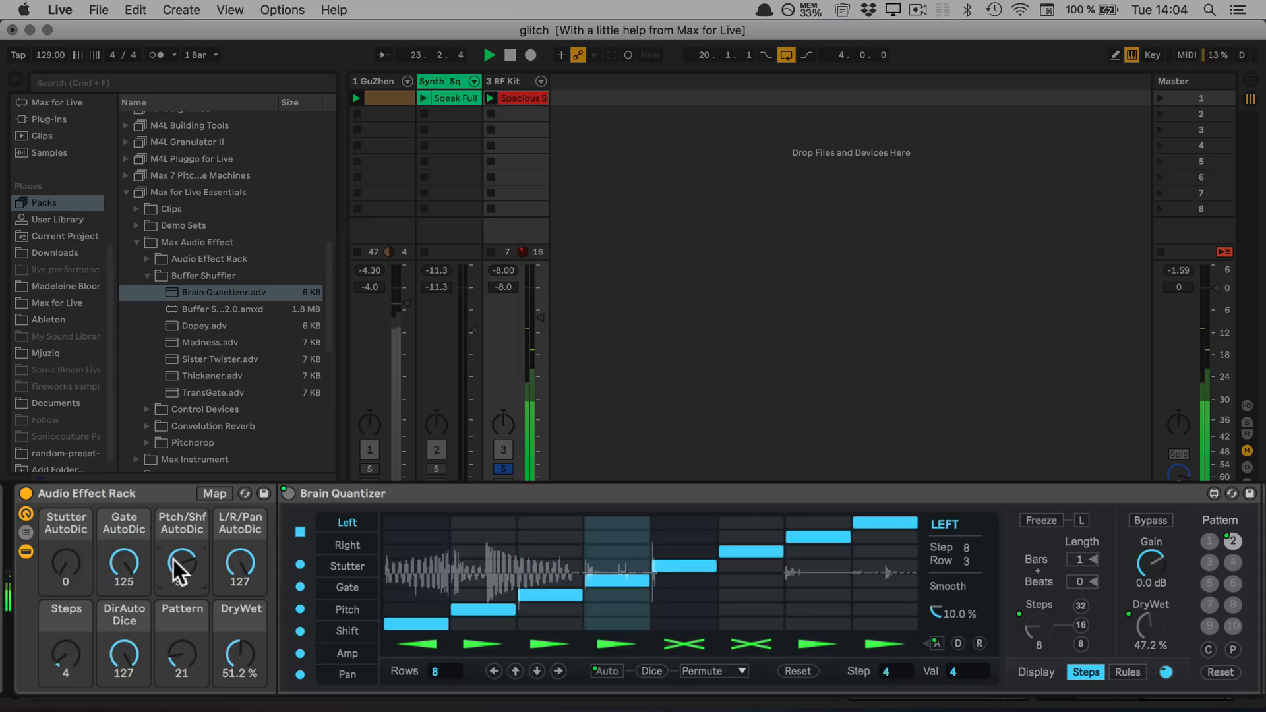
mouse_move(231, 558)
mouse_down()
mouse_move(231, 587)
mouse_move(236, 562)
mouse_up()
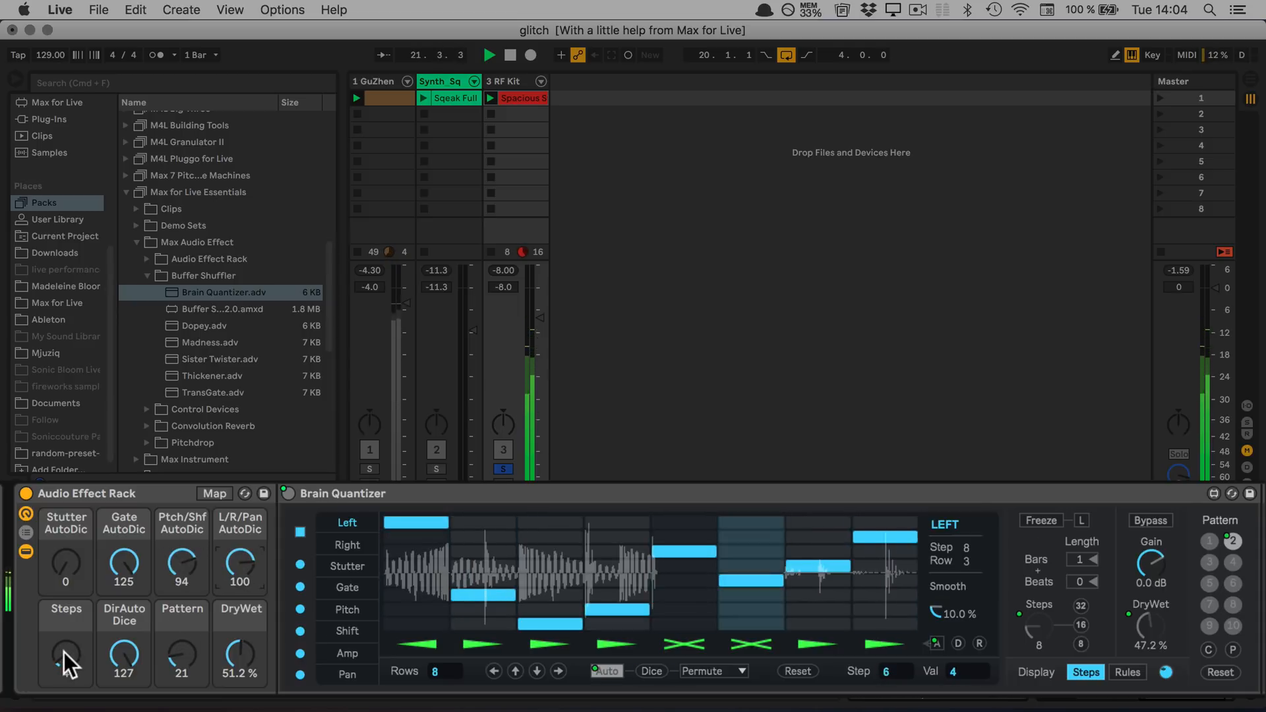
Lower the Steps macro to 2, try it at 3, return it to 2 and stop playback
mouse_move(65, 651)
mouse_down()
mouse_move(65, 666)
mouse_move(64, 653)
mouse_up()
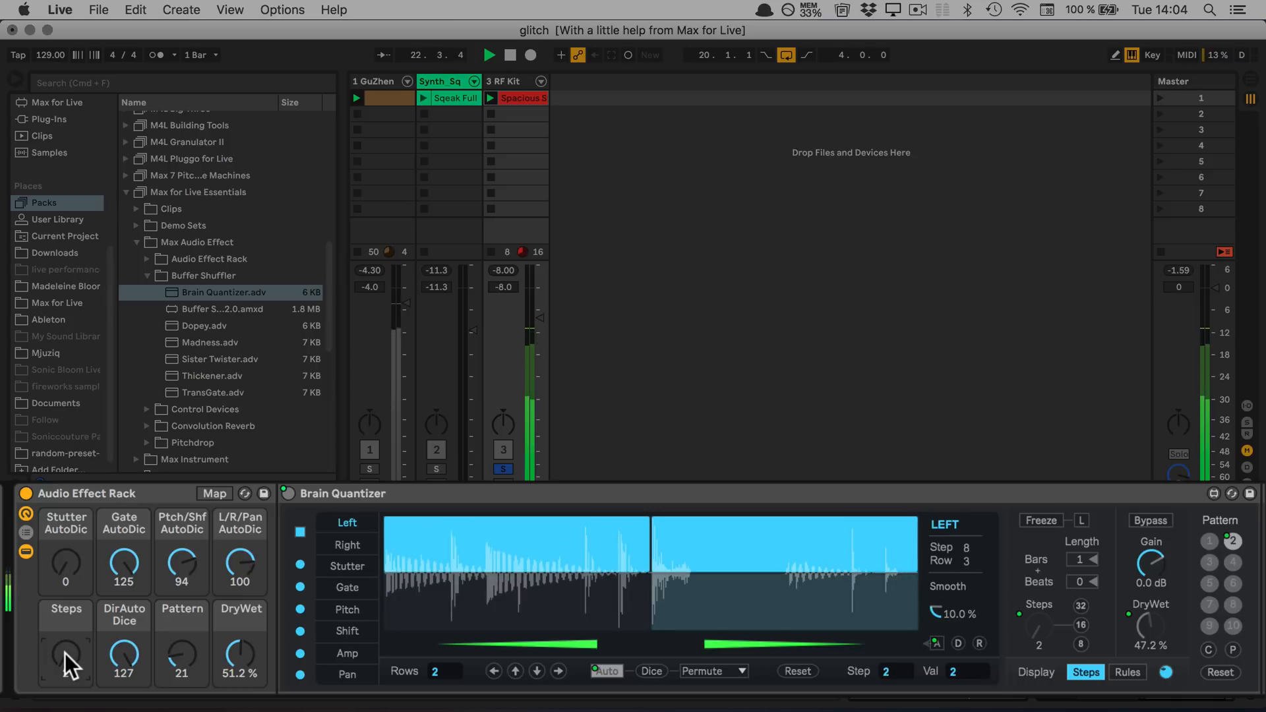
click(121, 654)
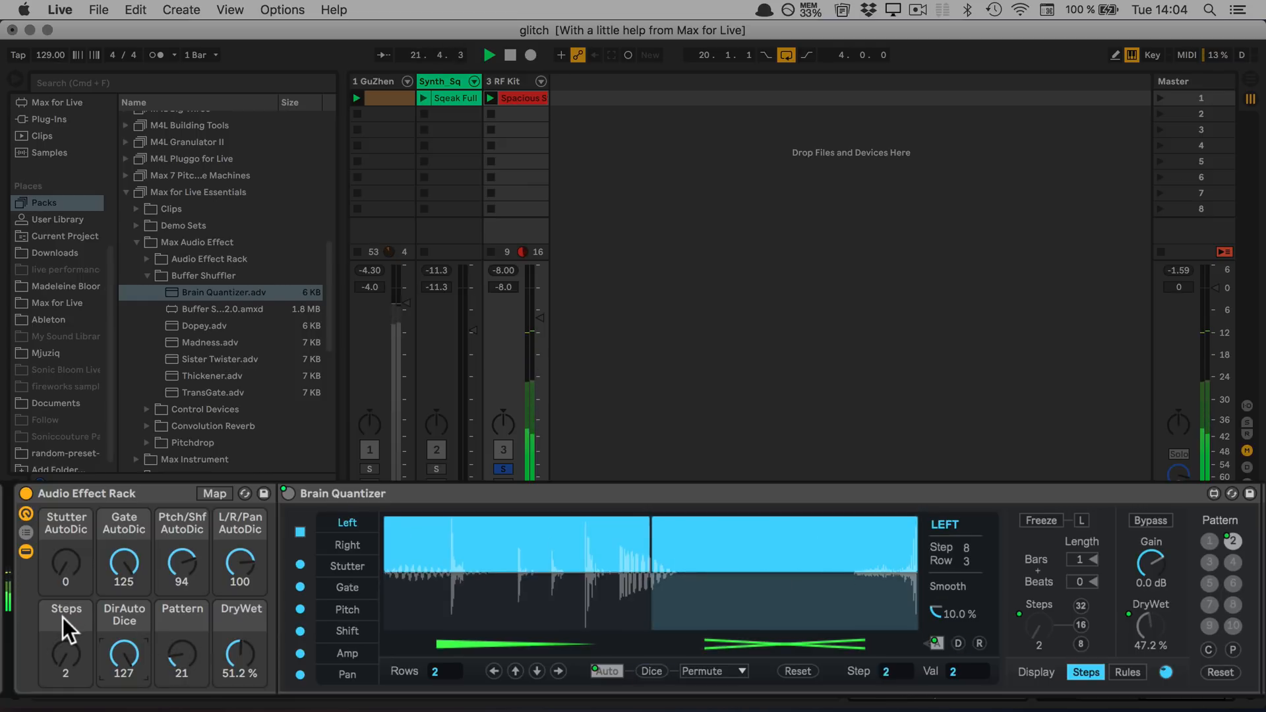
mouse_move(65, 639)
mouse_down()
mouse_move(66, 541)
mouse_move(66, 634)
mouse_up()
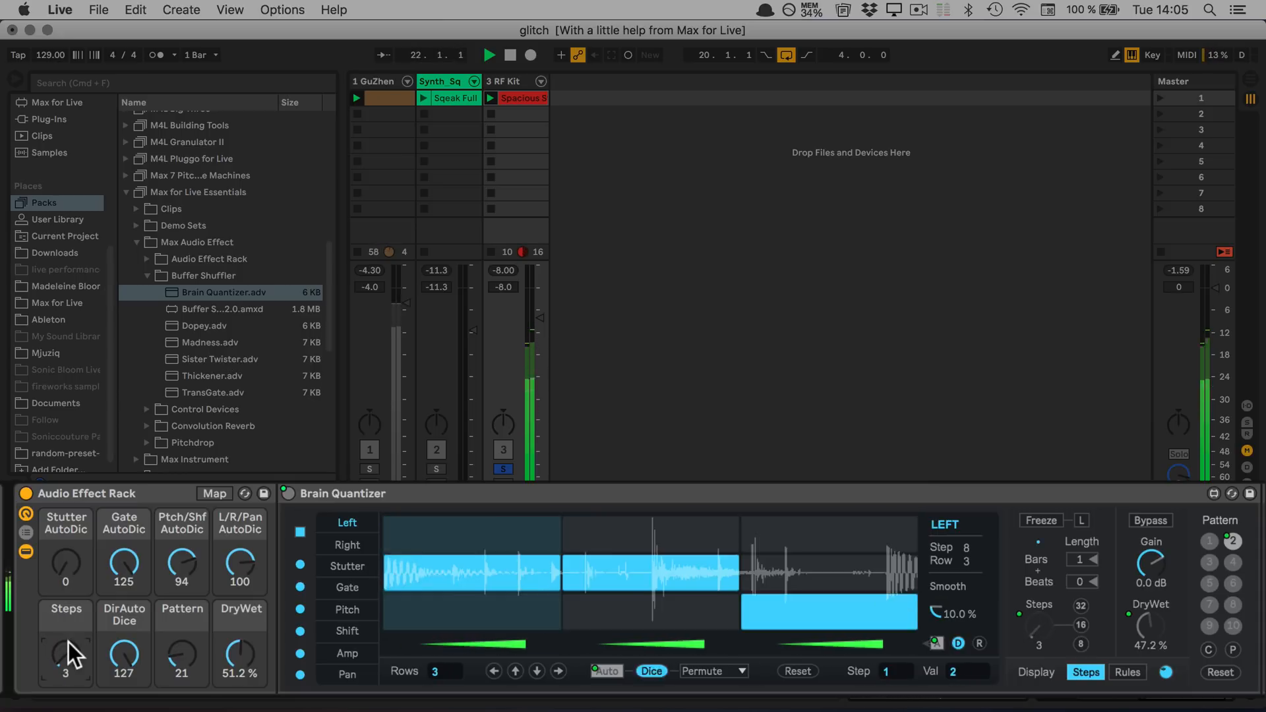
drag(68, 643, 68, 651)
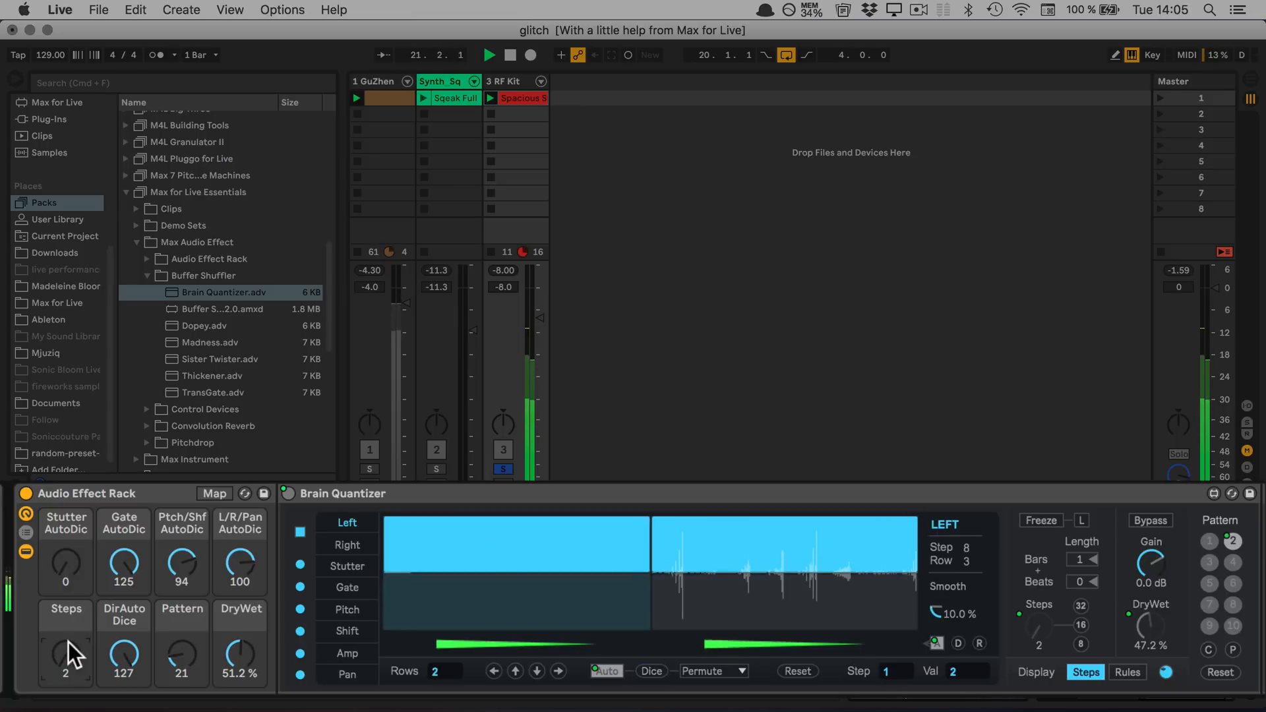
key(space)
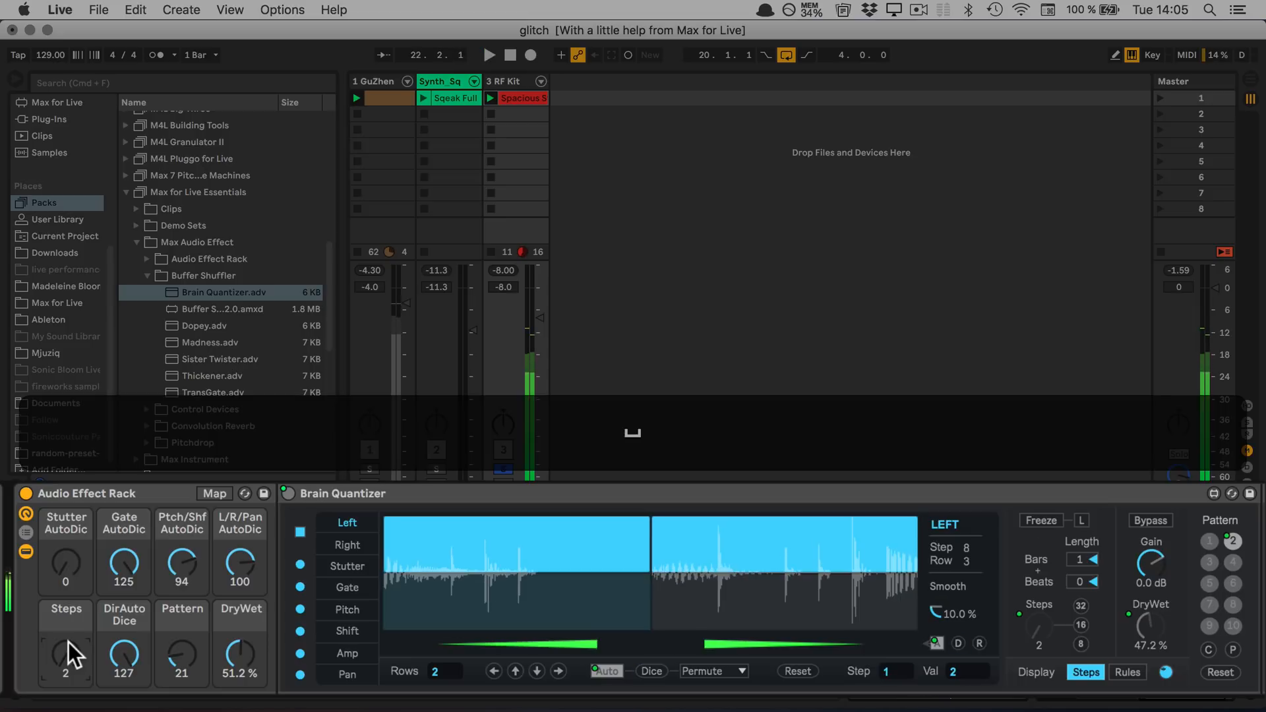